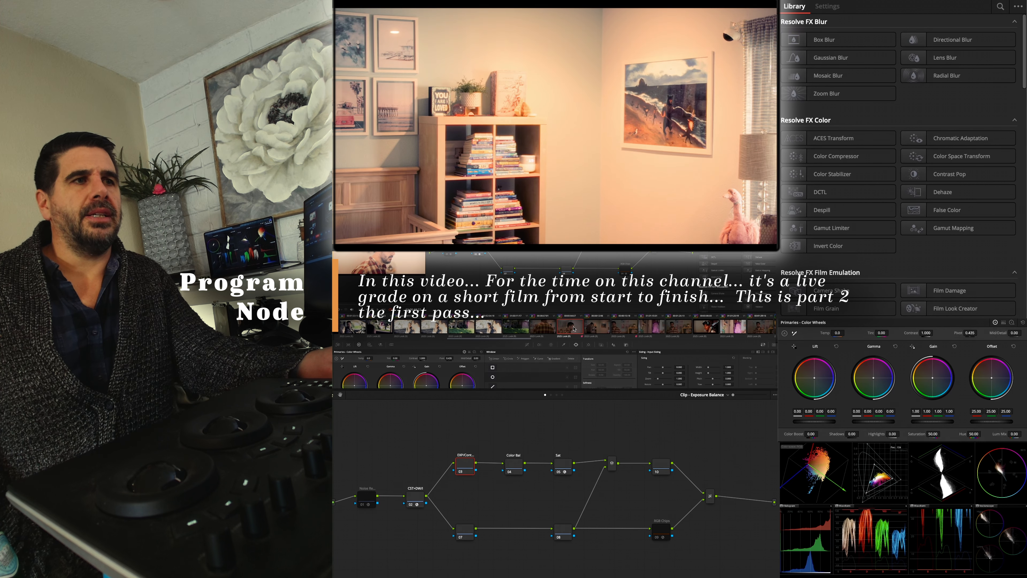
Review the bedroom clips and inspect the selected clip's Power Windows node graph before returning to the Exposure Balance graph
left_click(598, 328)
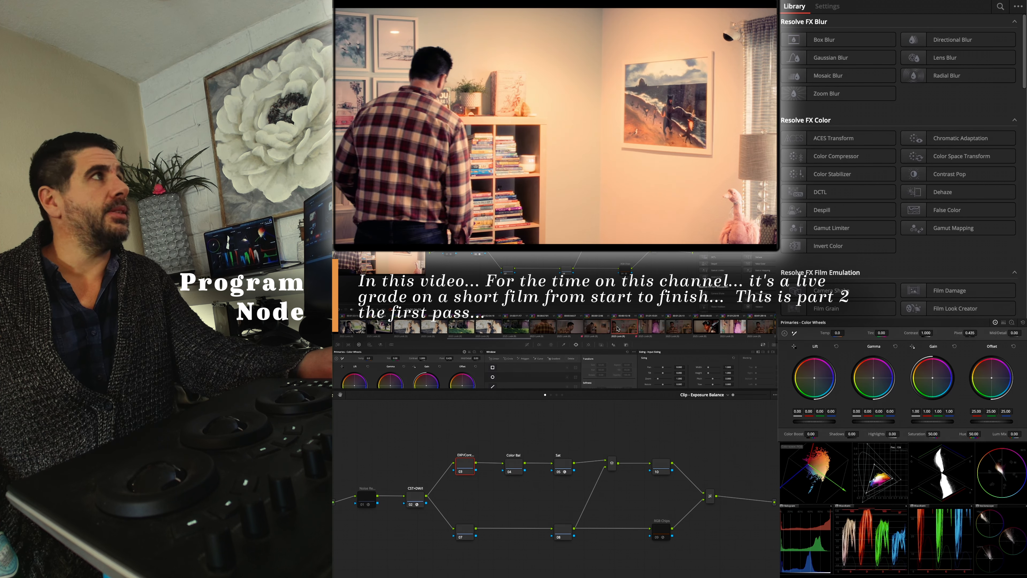
left_click(679, 327)
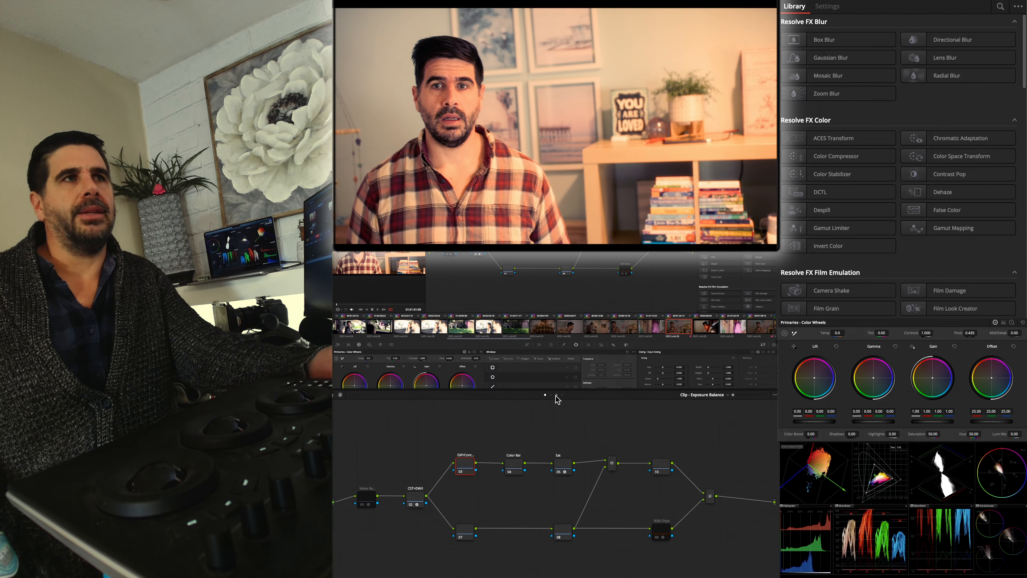
left_click(556, 395)
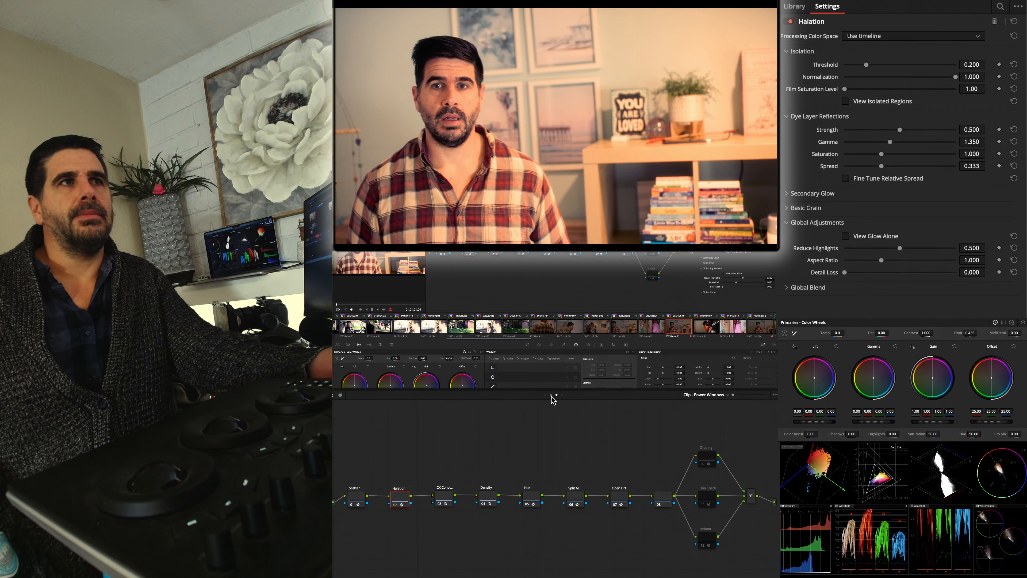
left_click(551, 395)
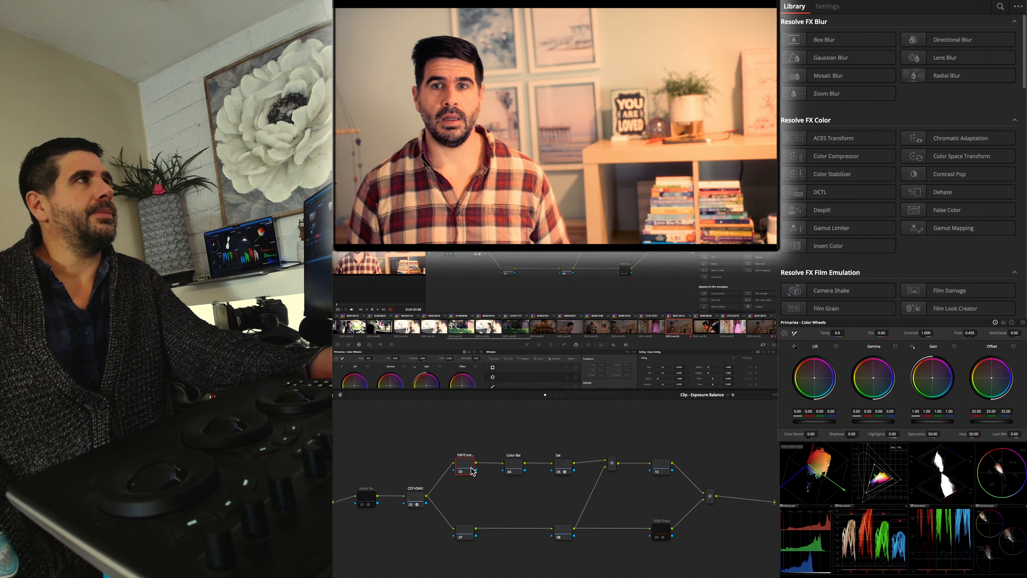
left_click(655, 330)
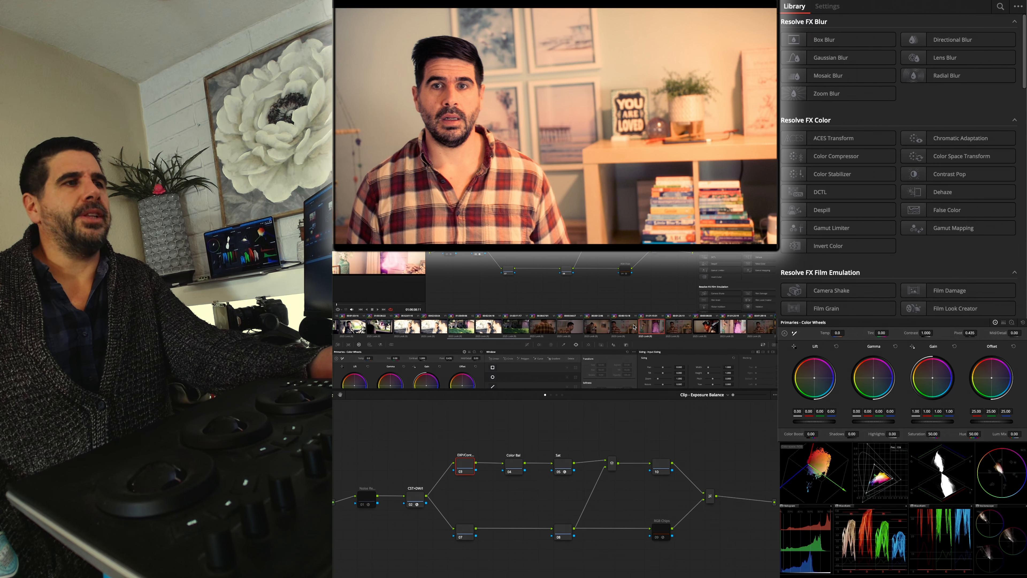
left_click(625, 329)
left_click(592, 327)
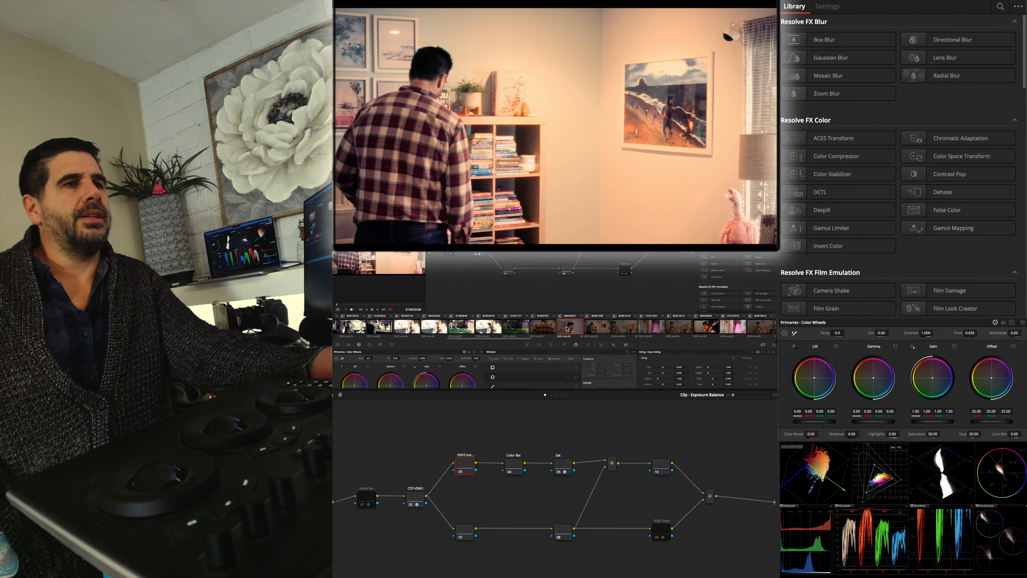
left_click(569, 328)
left_click(546, 328)
Inspect the Color Bal and Sat nodes of the first bookshelf clip
right_click(546, 328)
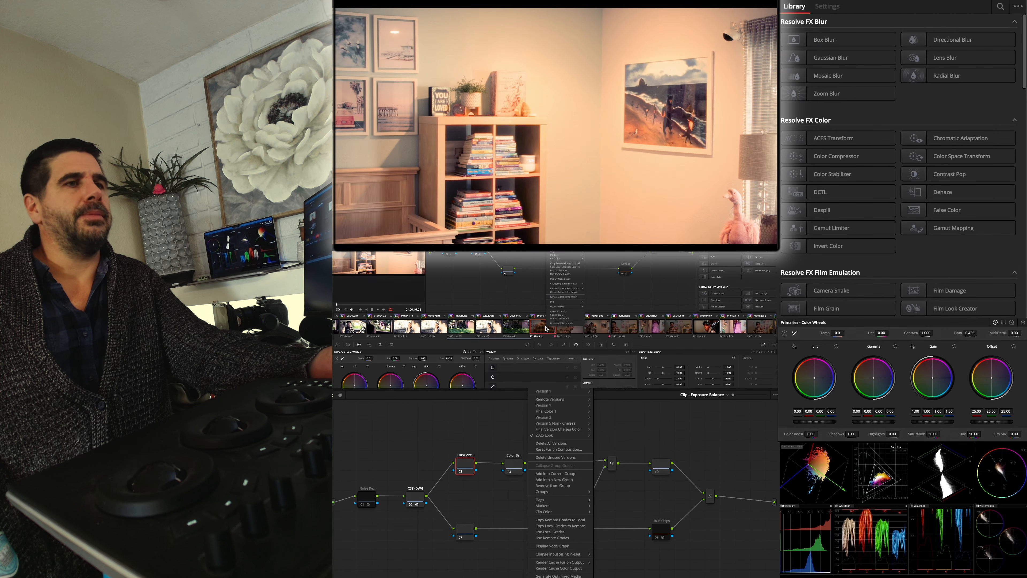
left_click(559, 324)
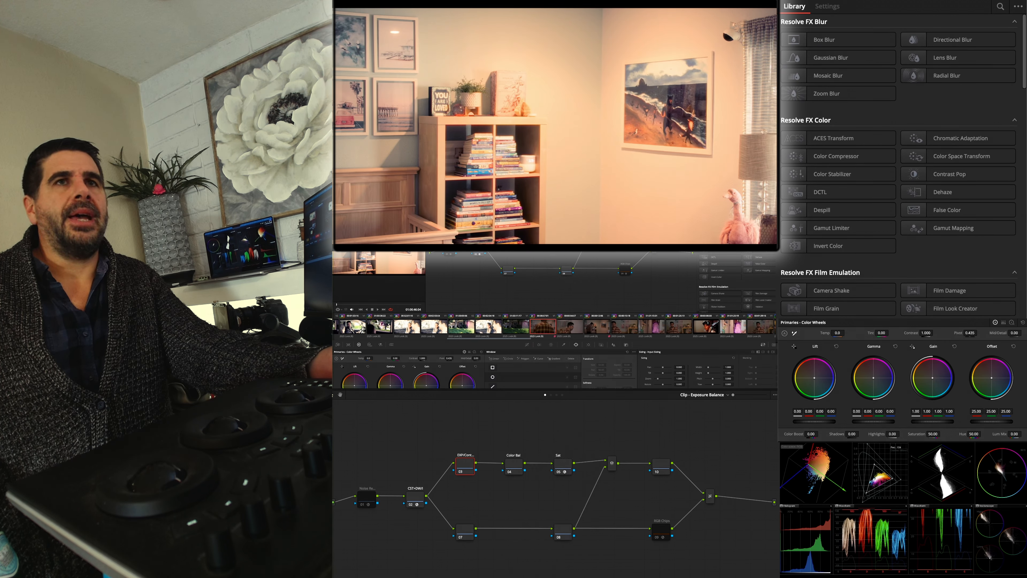
left_click(516, 467)
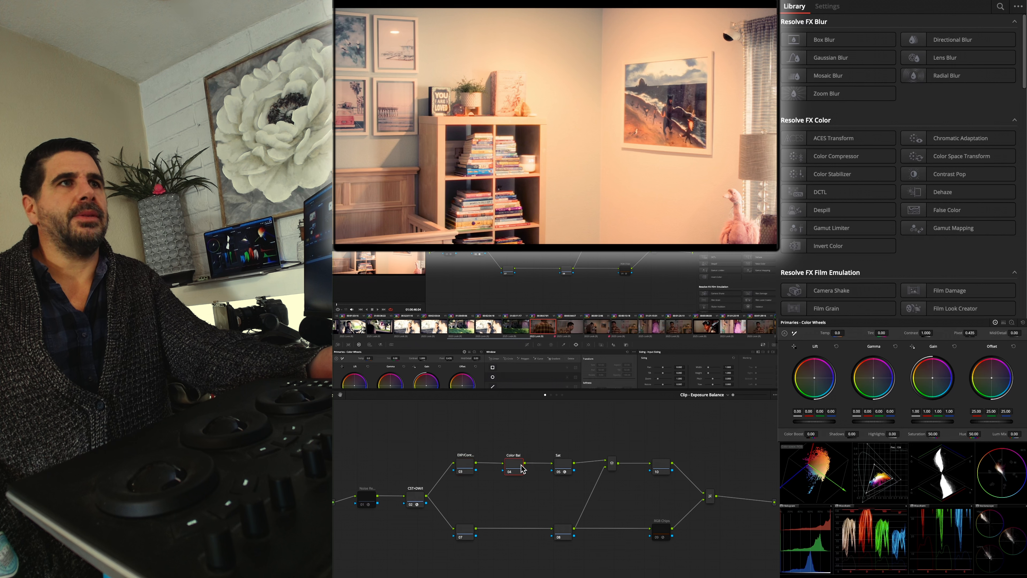
left_click(563, 468)
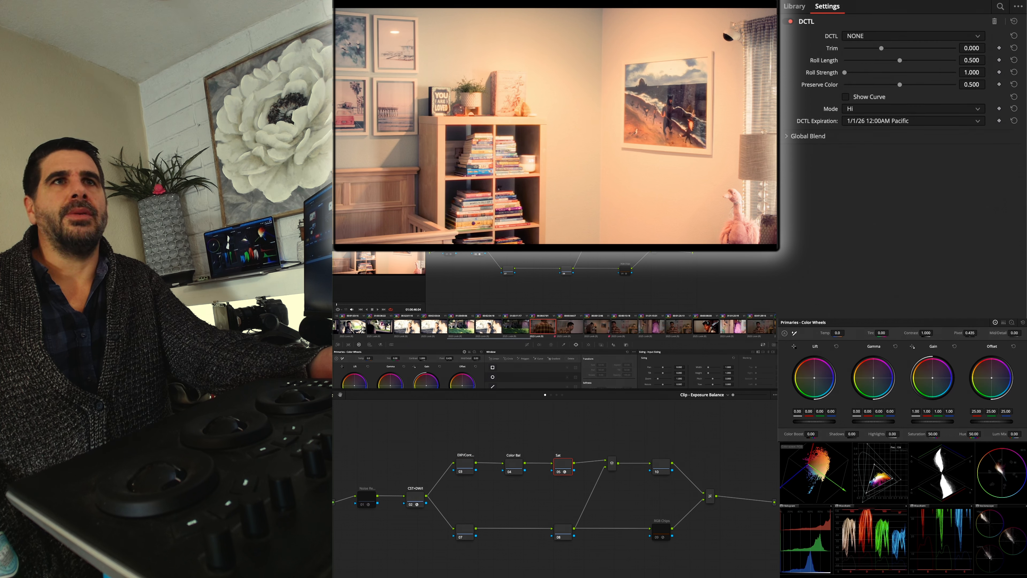
Delete the project's render cache
left_click(415, 139)
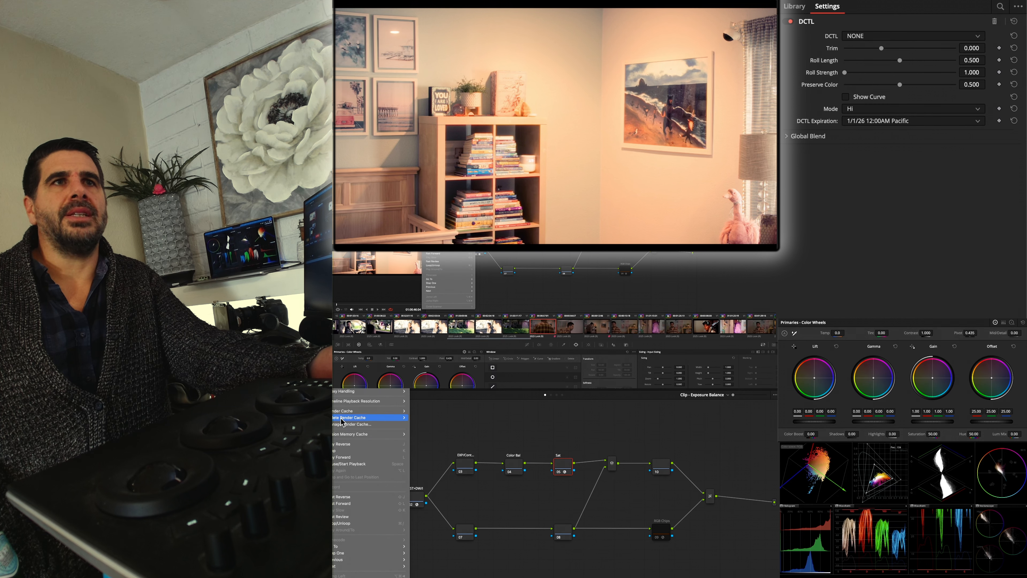
left_click(417, 420)
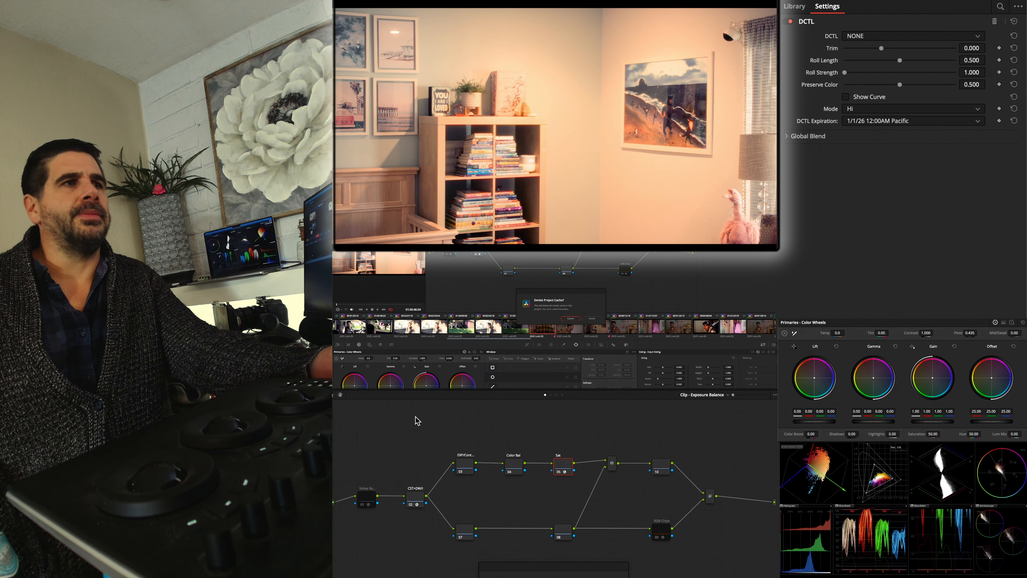
left_click(591, 319)
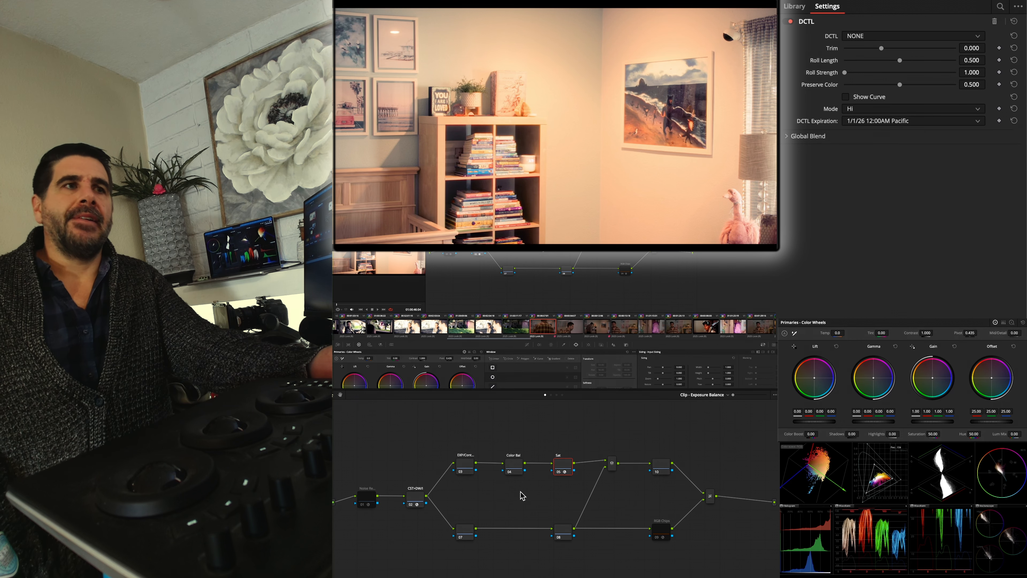
Reopen the Ghostbusters 1 Condensed project from the 19 Database library
key("super+f")
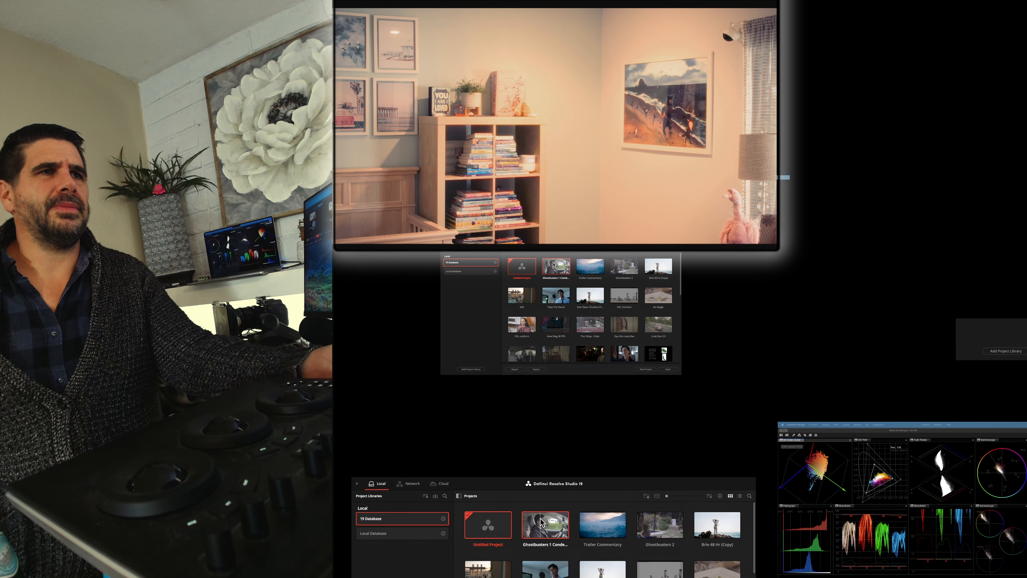
double_click(543, 531)
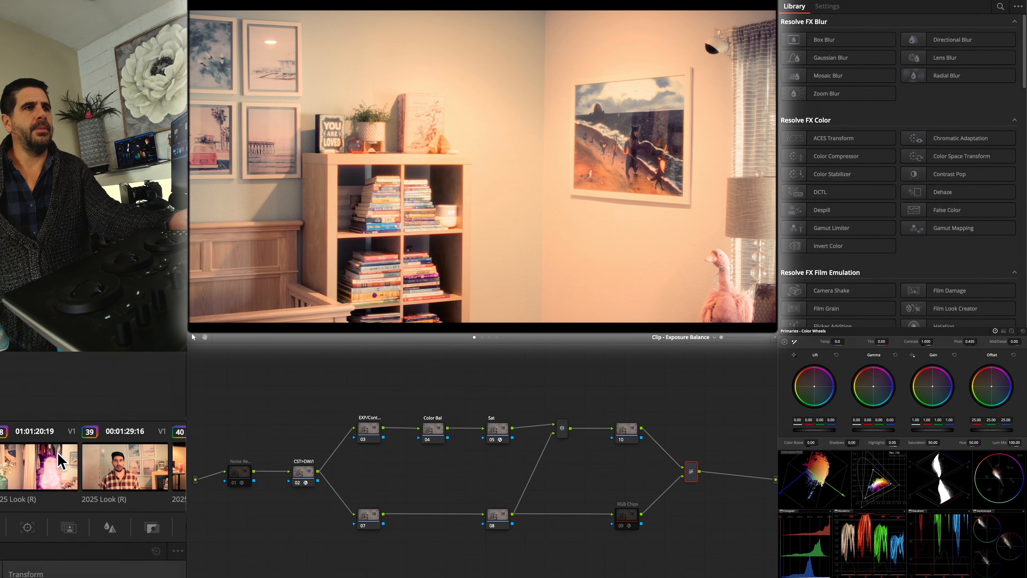
Review the bedroom, closet and hallway clips in sequence and check the Timeline node graph against the clip graph
left_click(57, 458)
left_click(57, 458)
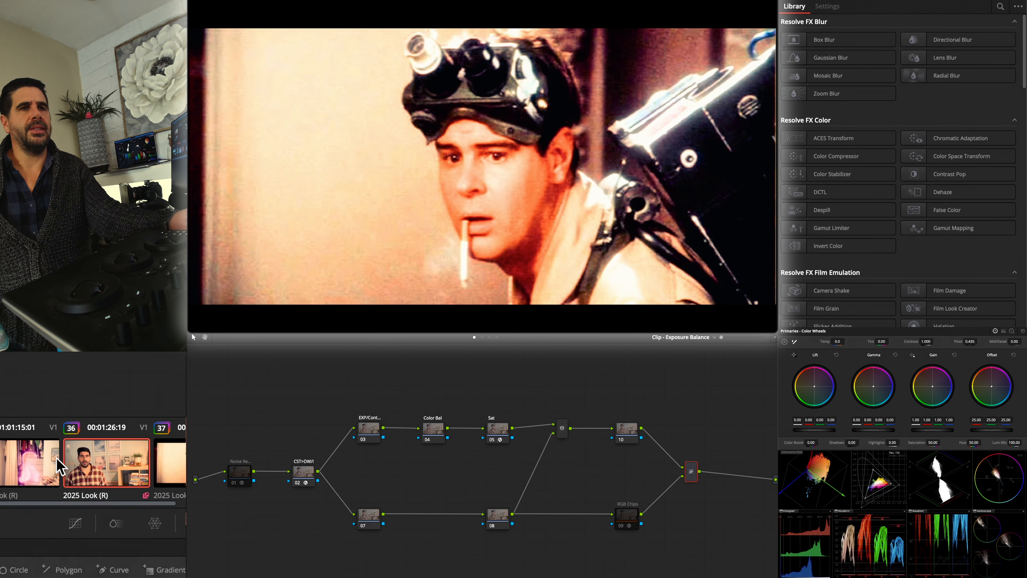
left_click(57, 458)
left_click(57, 457)
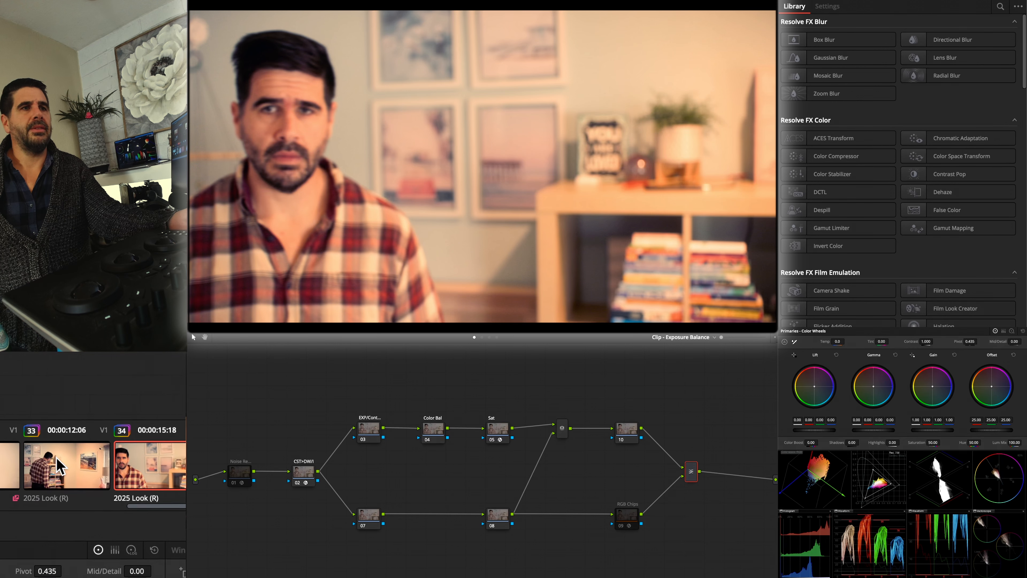
left_click(57, 458)
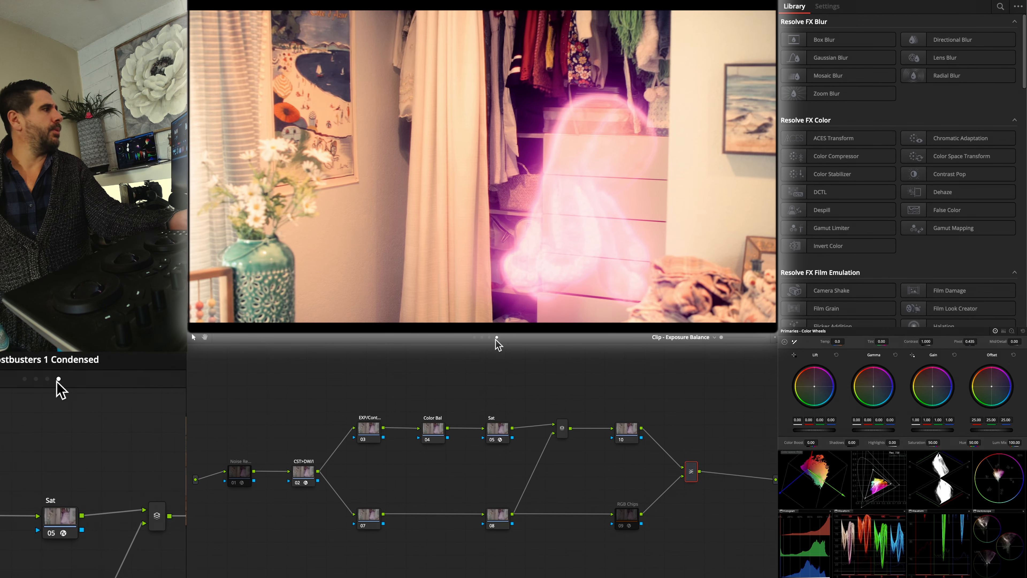
left_click(495, 339)
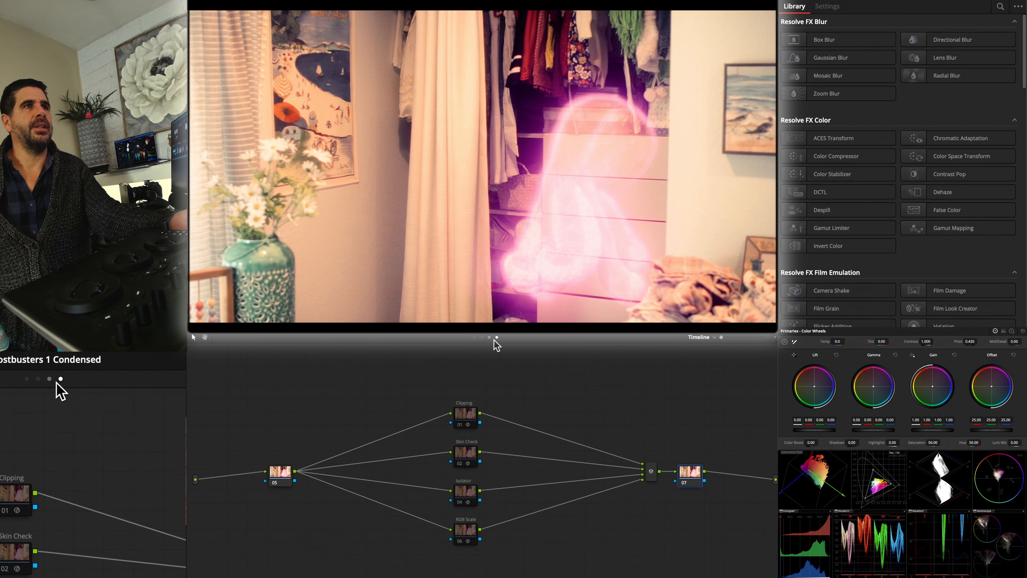
left_click(489, 337)
left_click(474, 338)
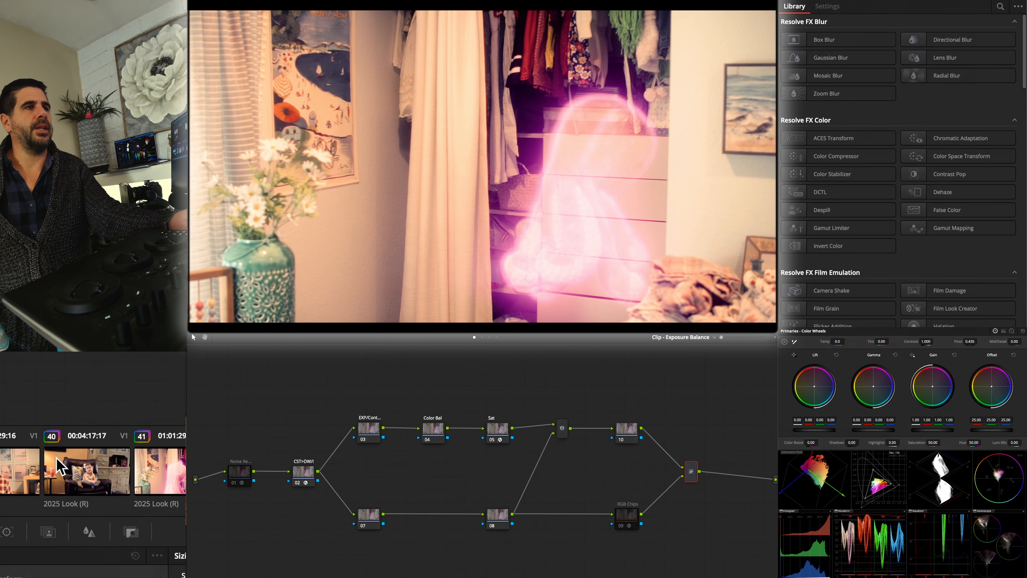
left_click(58, 465)
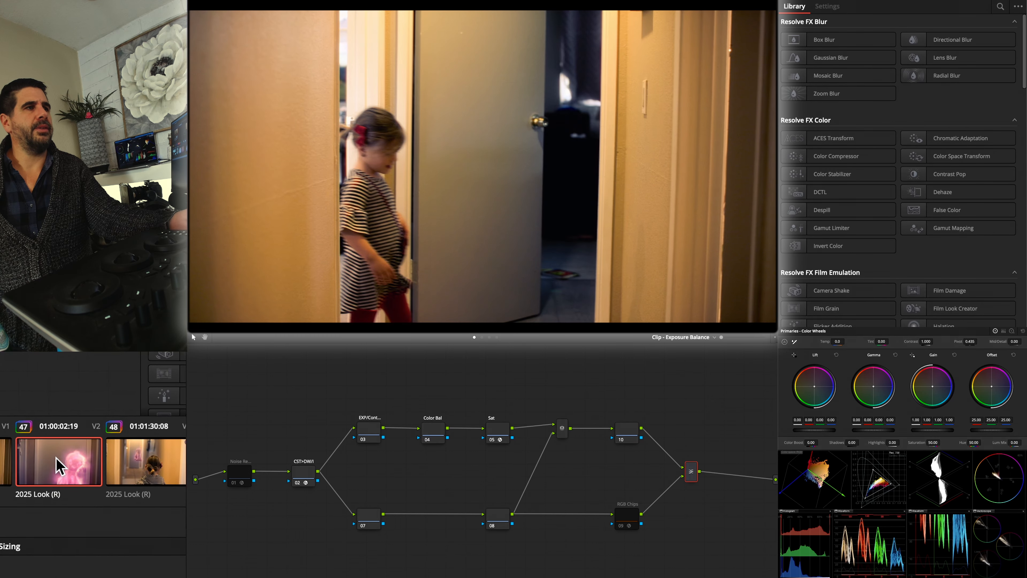
scroll(57, 458, "right", 5)
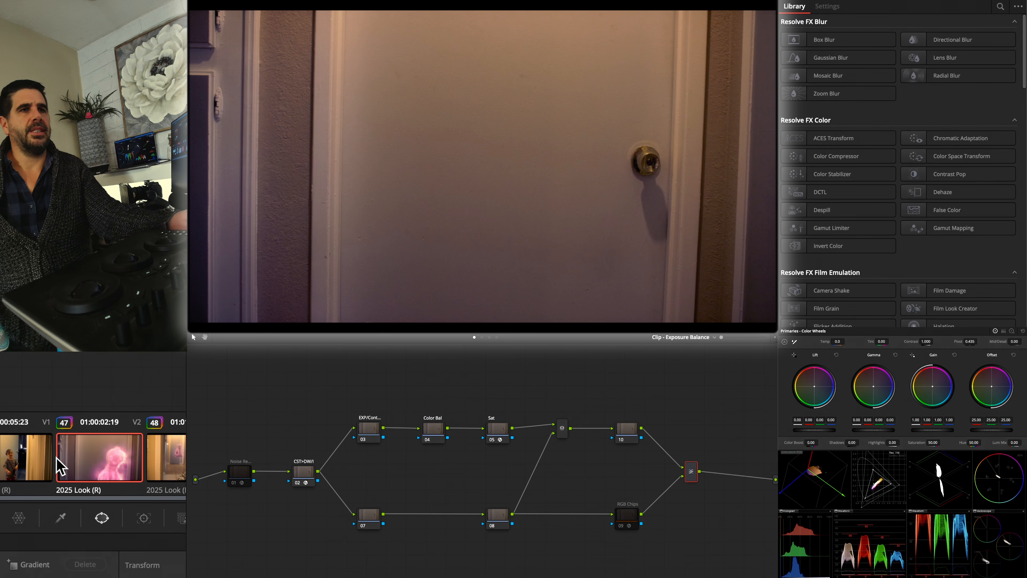
scroll(58, 459, "left", 7)
scroll(60, 465, "left", 6)
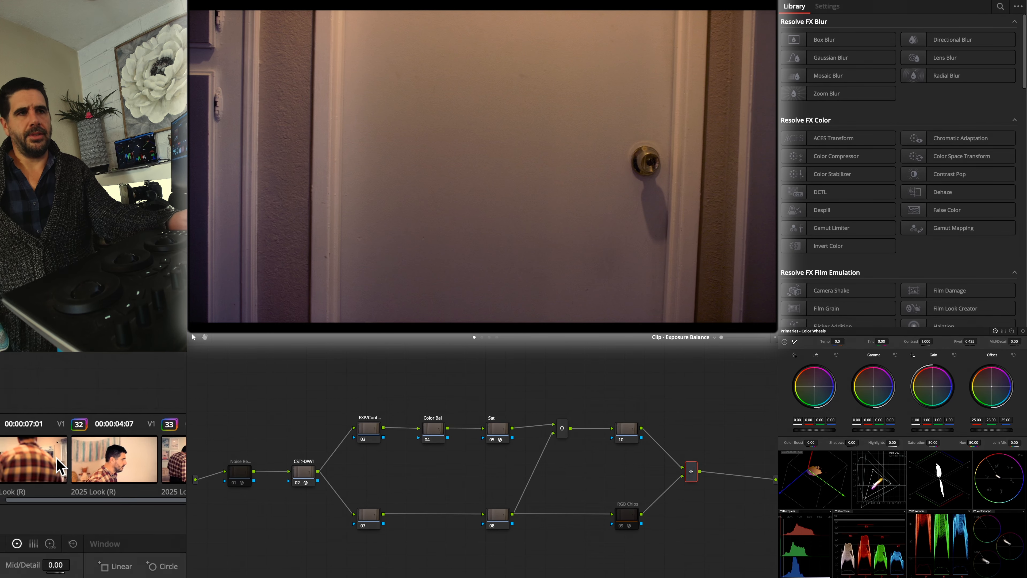
Darken the bookshelf clip of the plaid-shirted man in its EXP/Cont node, and select the Color Bal node
left_click(60, 468)
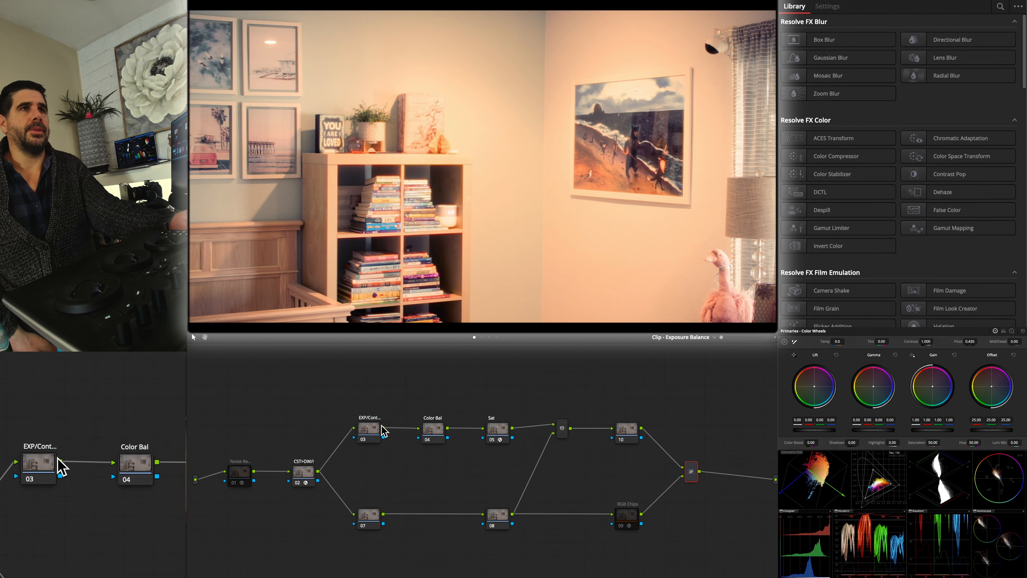
left_click(373, 430)
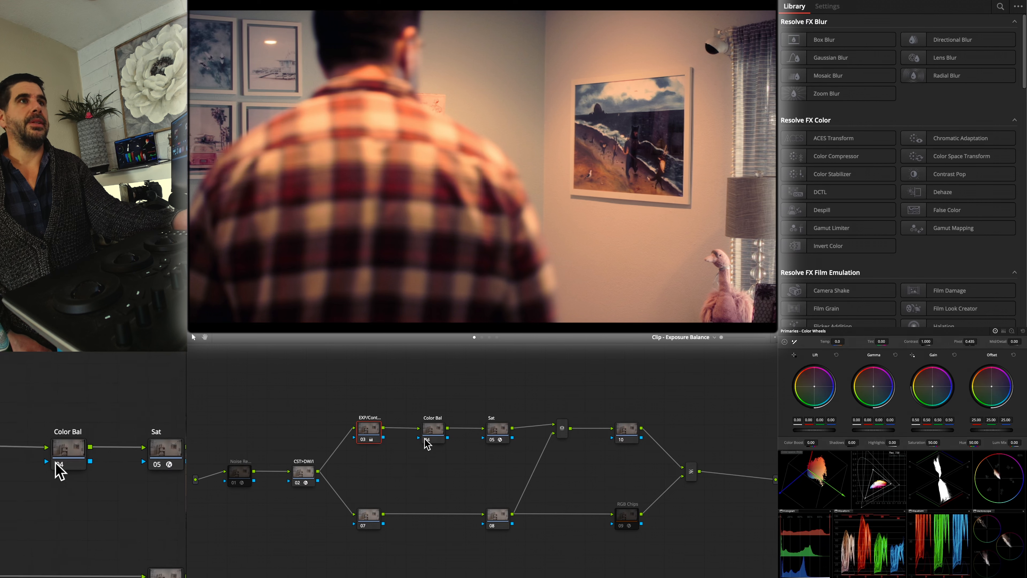
left_click(429, 432)
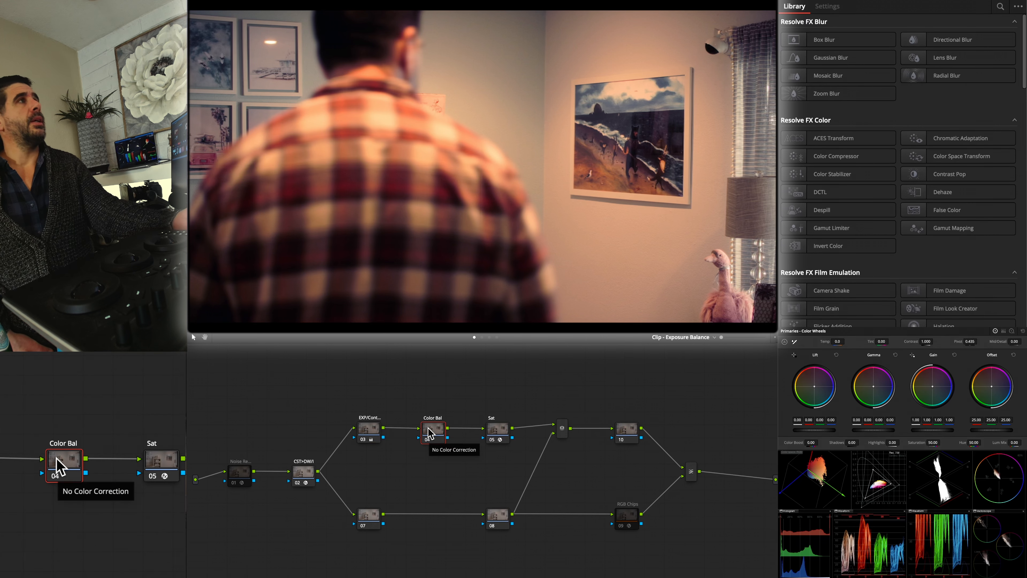
Compare the exposure of the neighbouring bedroom clips with the pink ghost clips in the closet
left_click(48, 471)
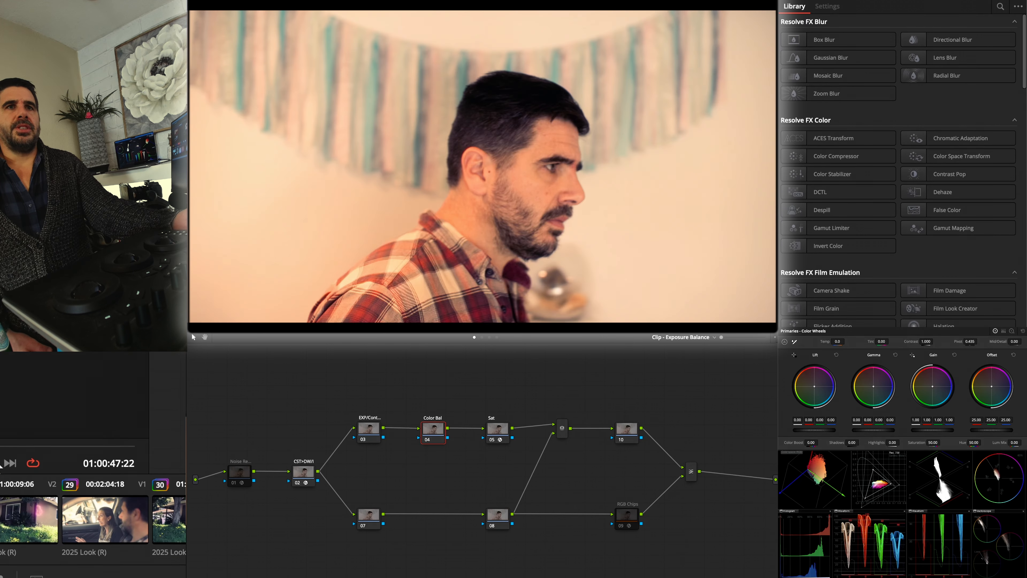
left_click(110, 466)
left_click(62, 461)
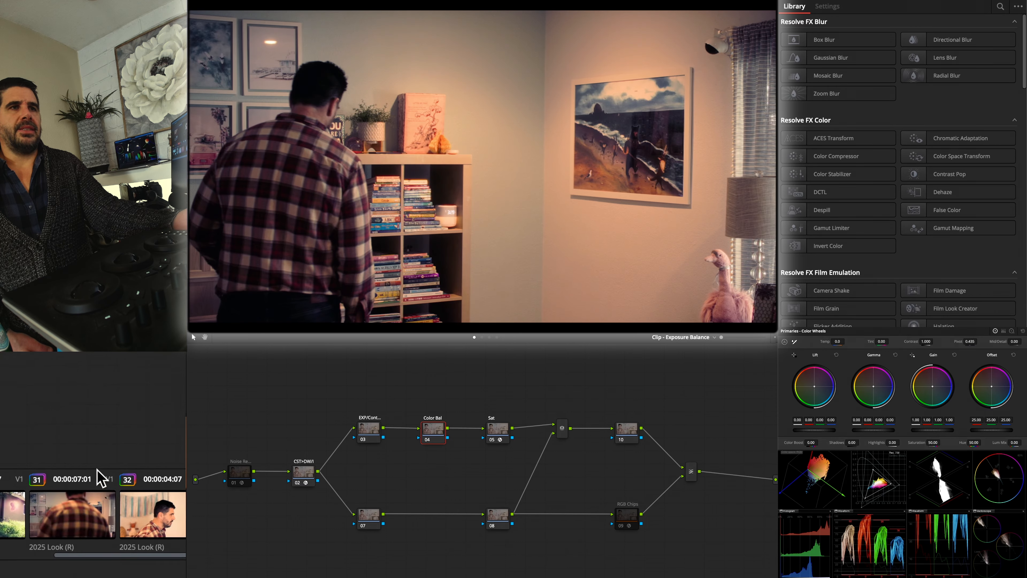
left_click_drag(1, 464, 14, 457)
left_click(57, 458)
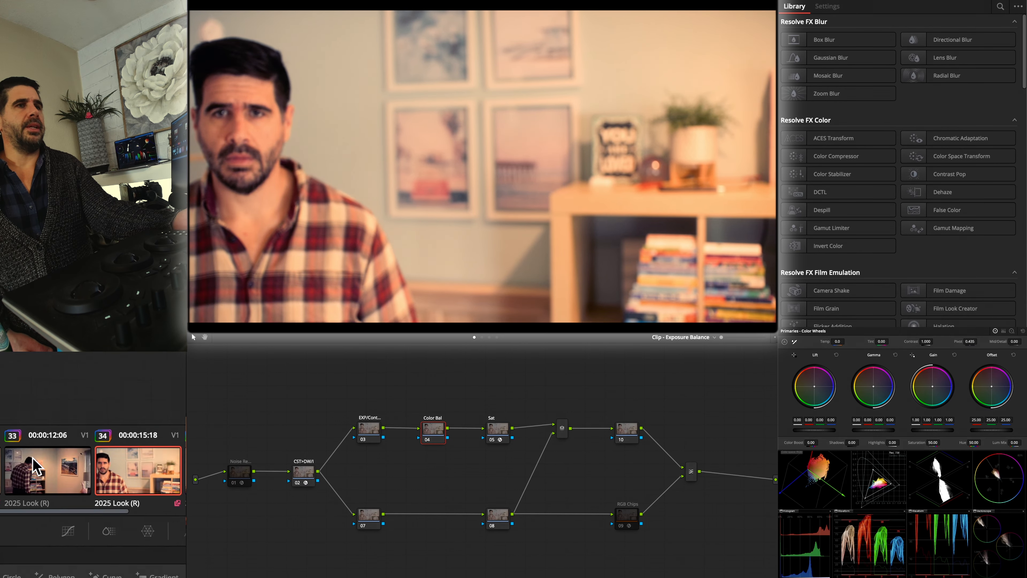
left_click(1, 458)
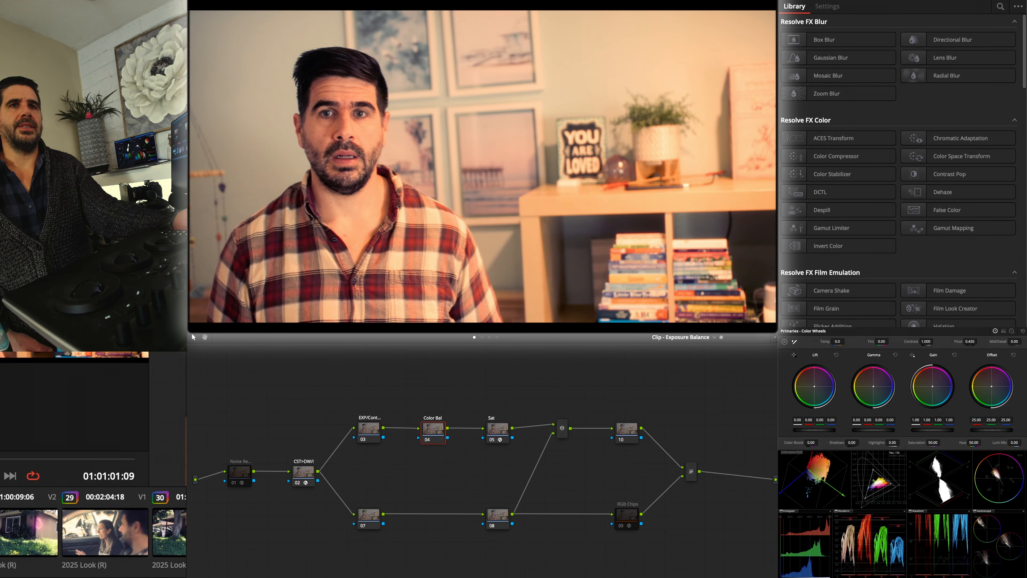
left_click_drag(1, 457, 4, 456)
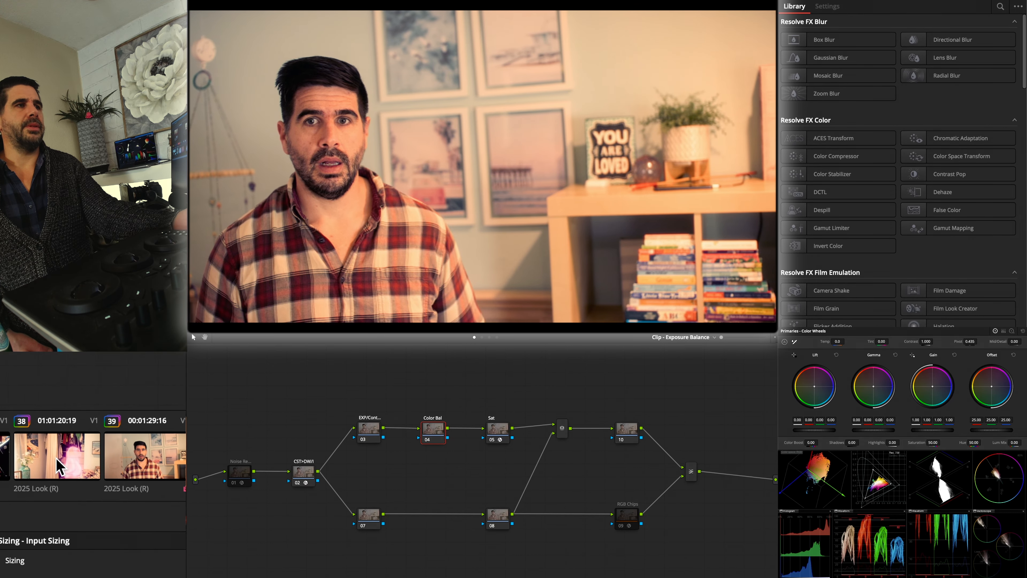
left_click(59, 460)
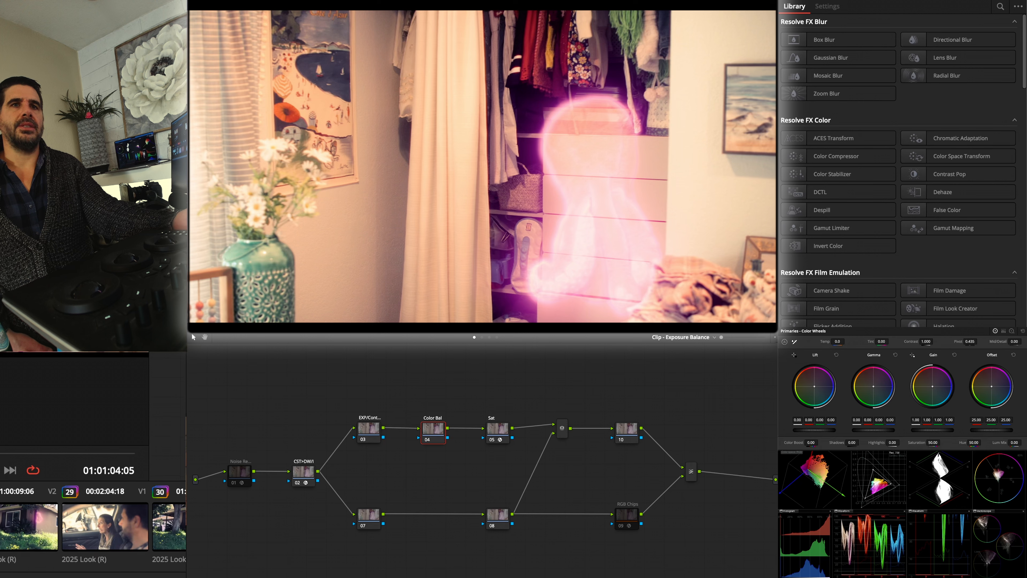
left_click_drag(1, 456, 4, 457)
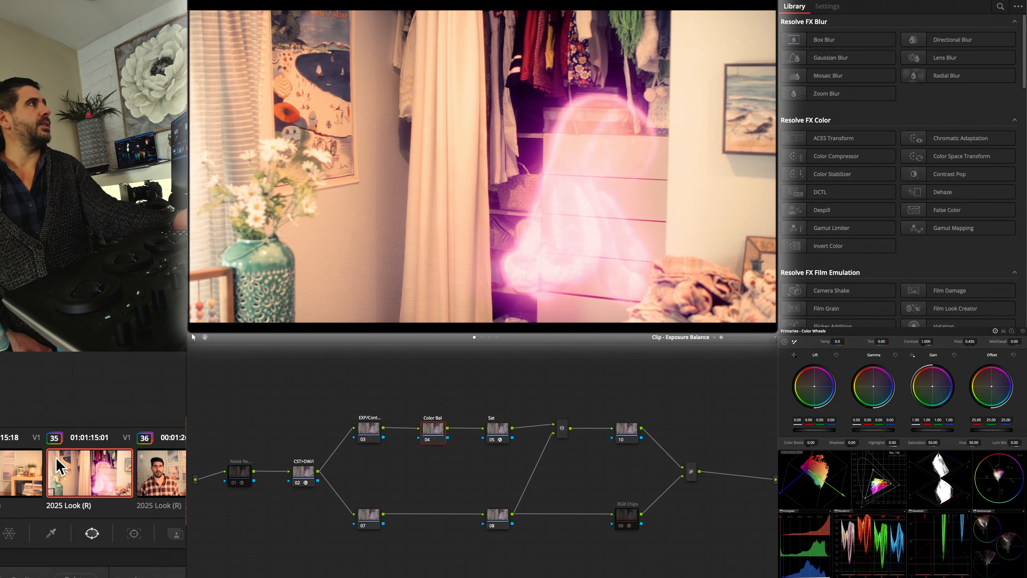
Darken the clip of the man facing the camera in its EXP/Cont node with lift 0.03, gamma -0.03 and gain 0.52
left_click(56, 461)
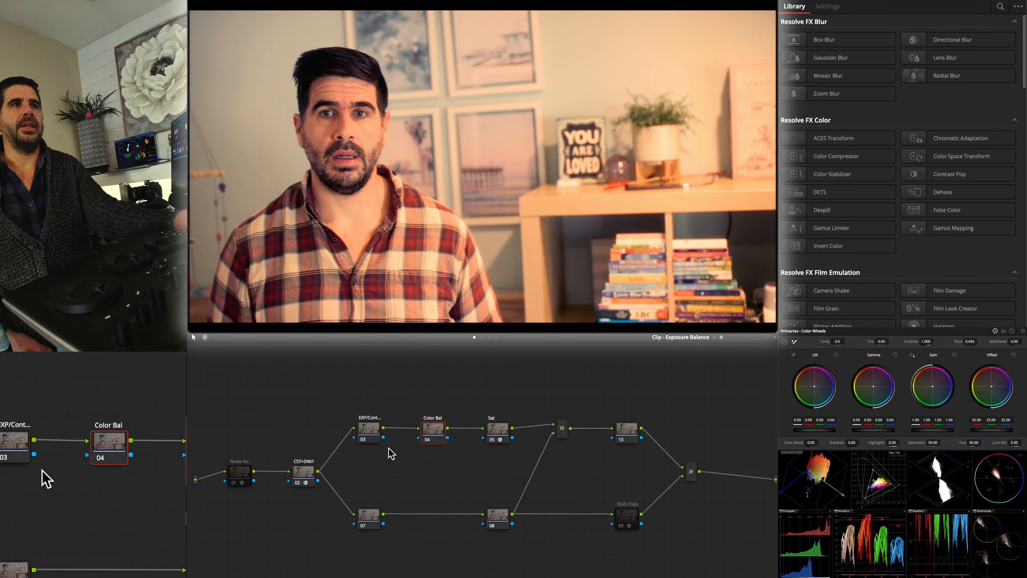
left_click(370, 431)
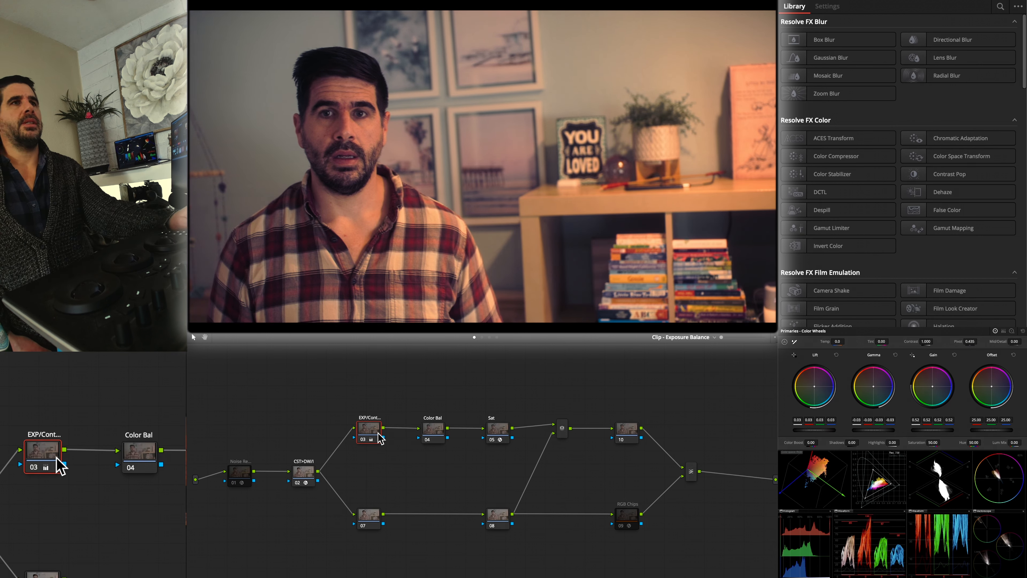
Shift the clip's color in the Color Bal node, lowering blue gain to 0.96, and set Red Sat to 0.179 in the Sat node
left_click(431, 436)
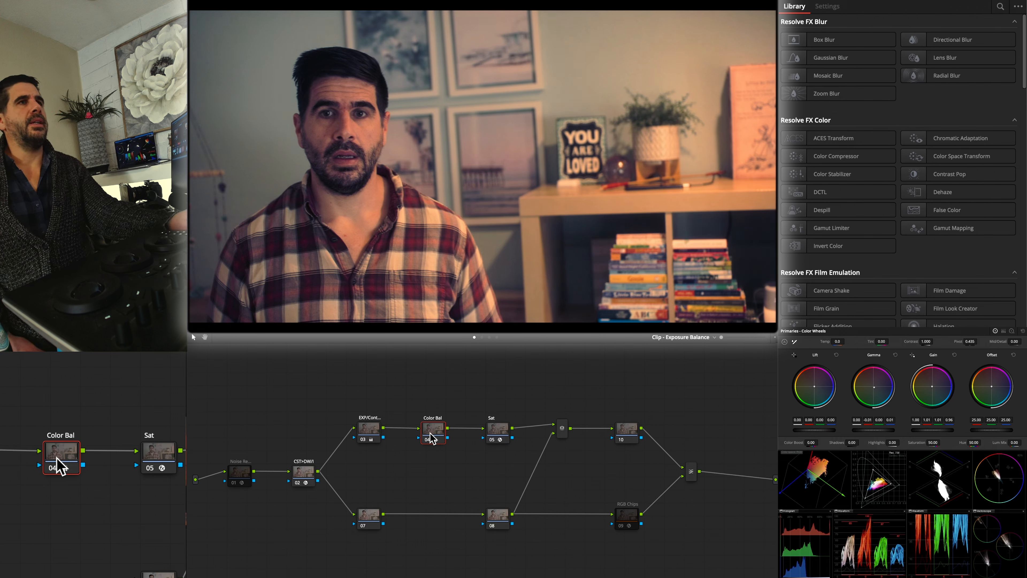
left_click(498, 430)
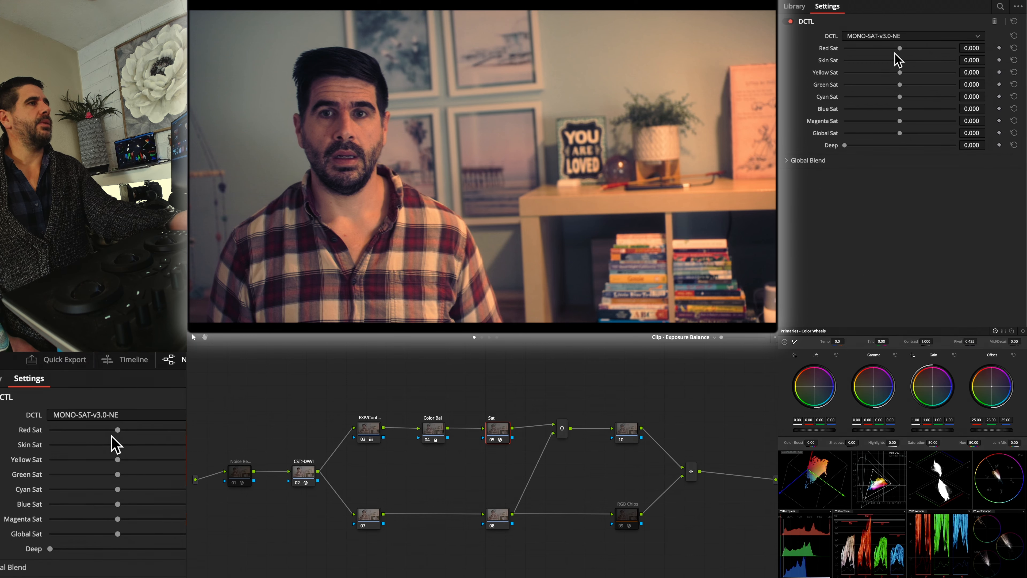
left_click_drag(899, 49, 910, 50)
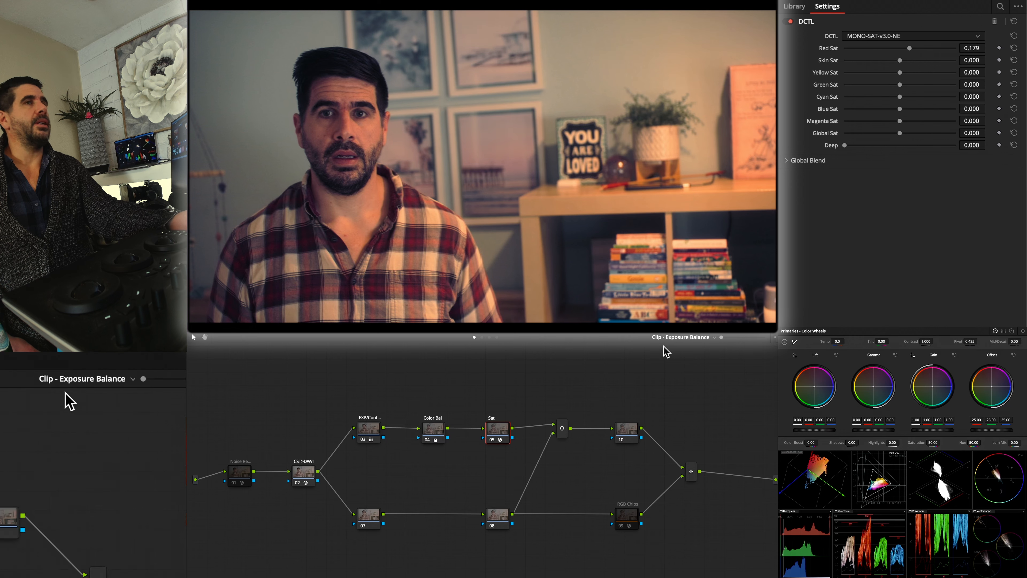
Enable the Skin Check node in the Power Windows graph and refine the Exposure Balance graph's Color Bal node against its overlay
left_click(489, 337)
left_click(689, 478)
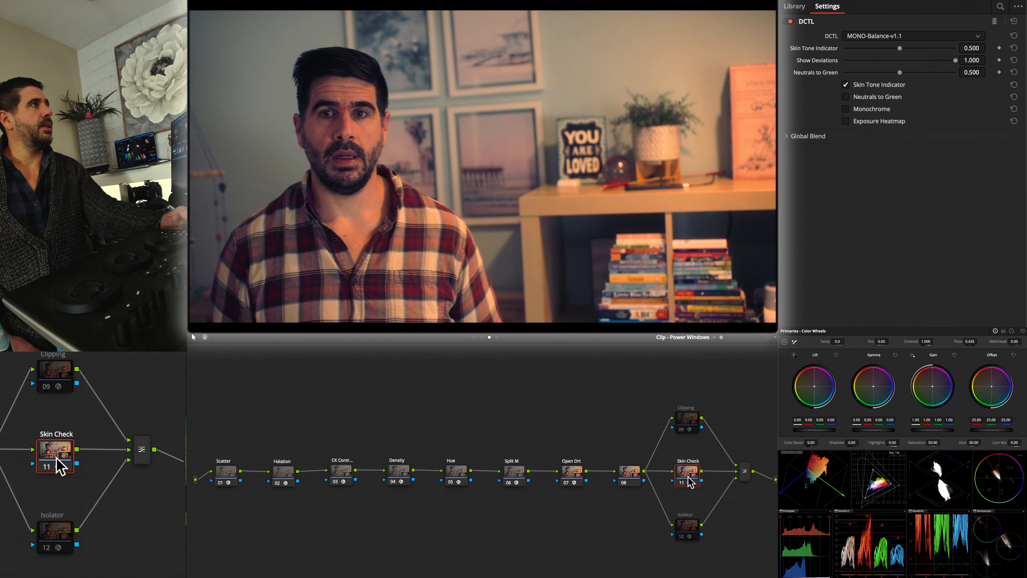
left_click(475, 337)
left_click(435, 437)
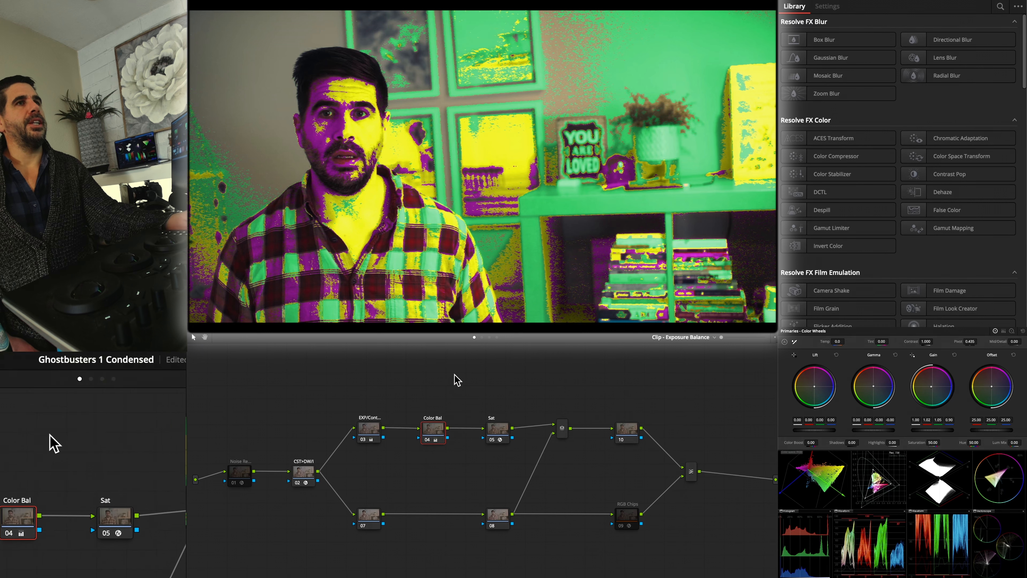
Turn off the Skin Check overlay in the Power Windows graph, switching it on and off to compare the skin tones
left_click(489, 338)
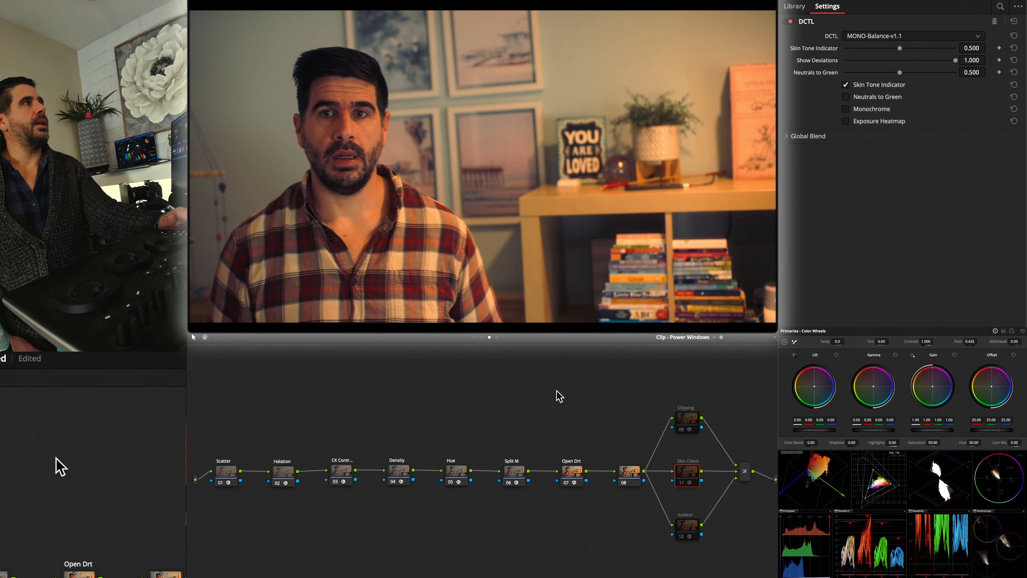
key("super+d")
key("super+d")
key("super+d")
key("super+d")
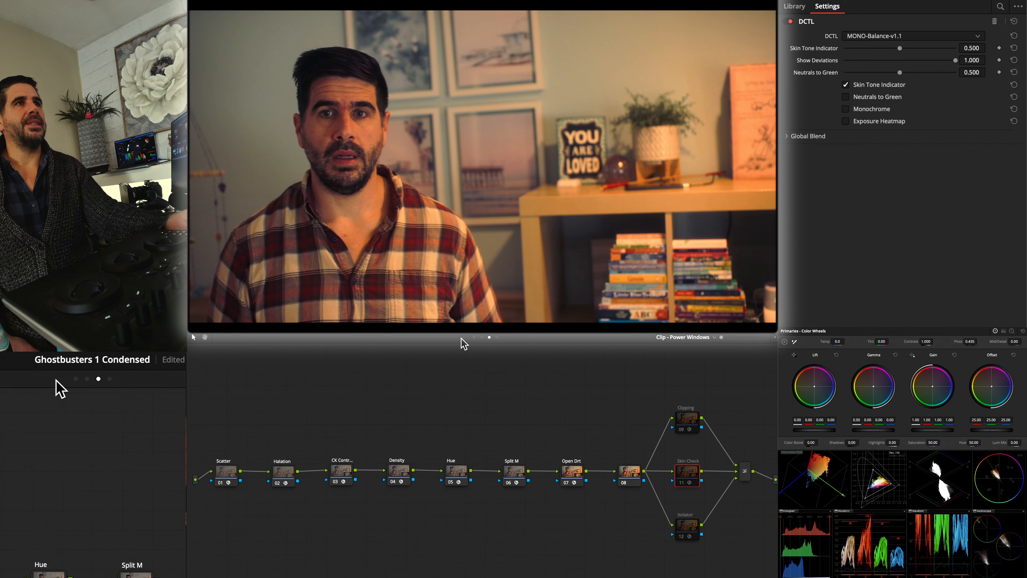
Return to the Exposure Balance graph, fine-tune the Color Bal node and set Red Sat to 0.109 in the Sat node
left_click(482, 337)
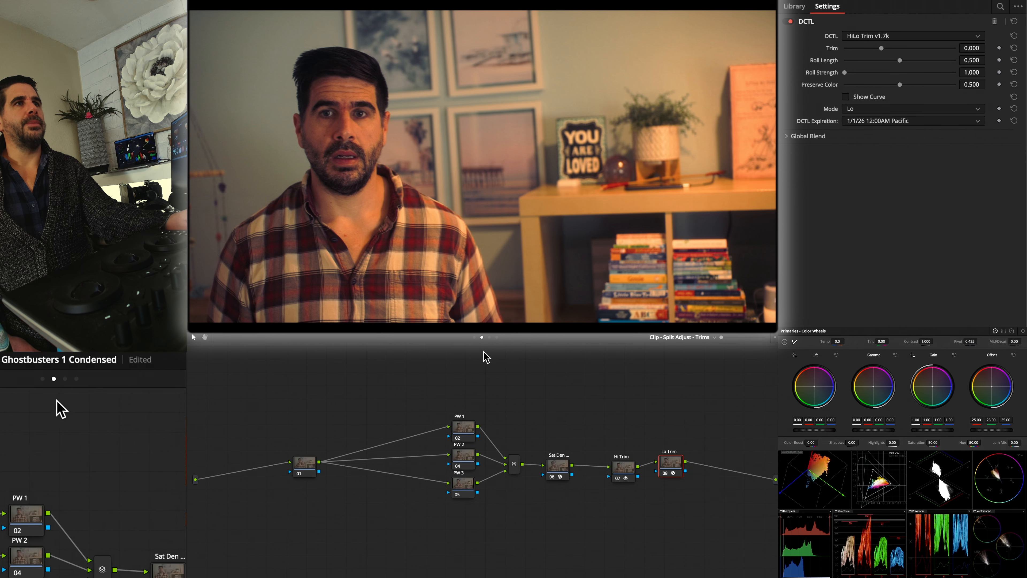
left_click(474, 338)
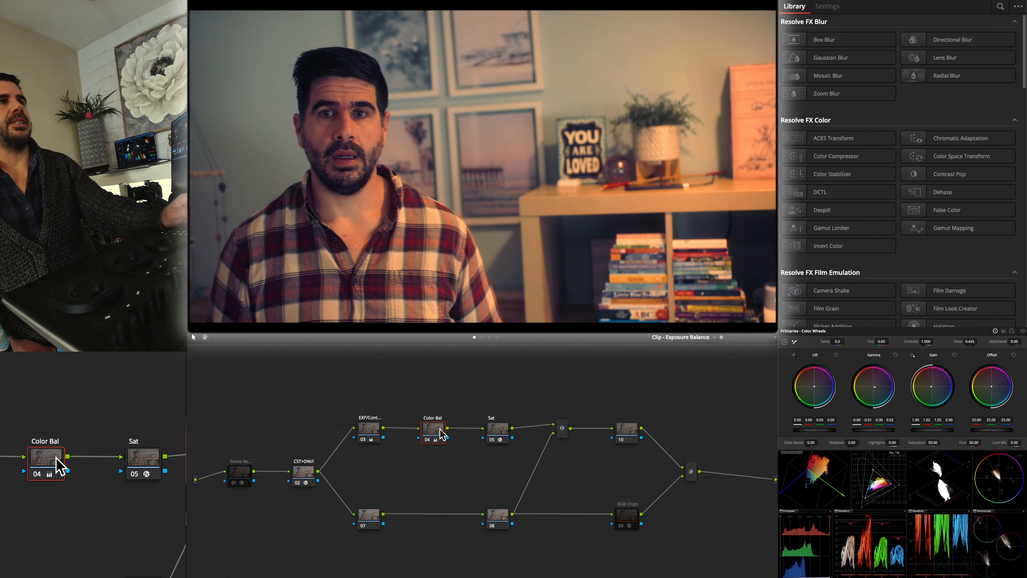
left_click(497, 430)
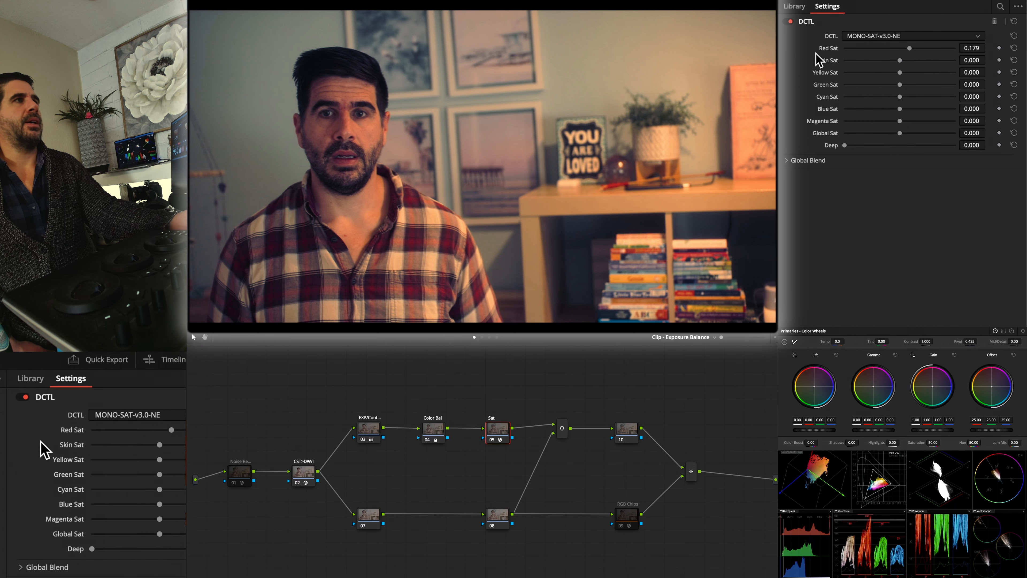
left_click_drag(910, 48, 908, 47)
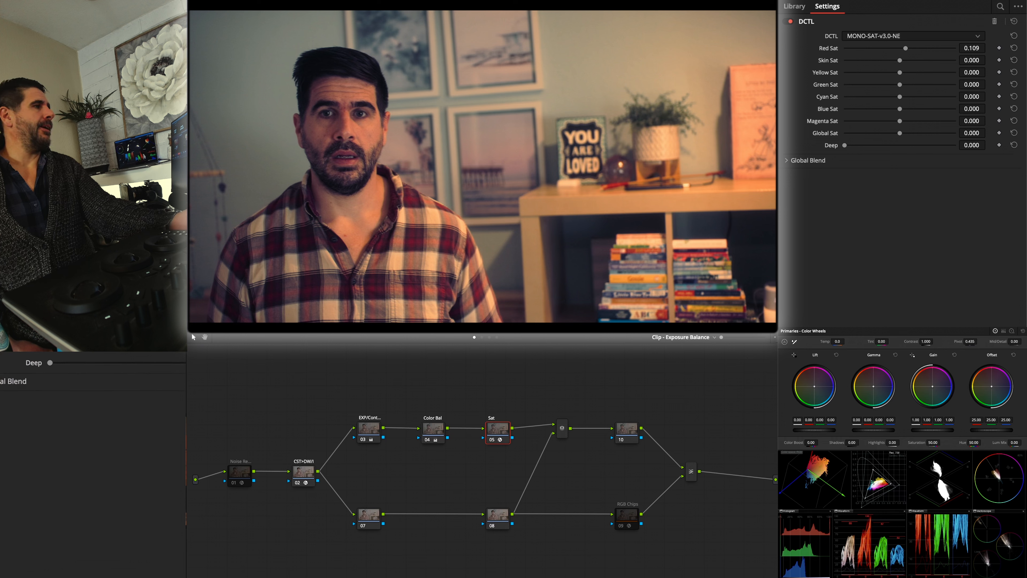
Apply the MaskCon grade to node 10 and set its masked contrast to red 1.135, green 0.996 and blue 1.000
left_click_drag(682, 511, 633, 432)
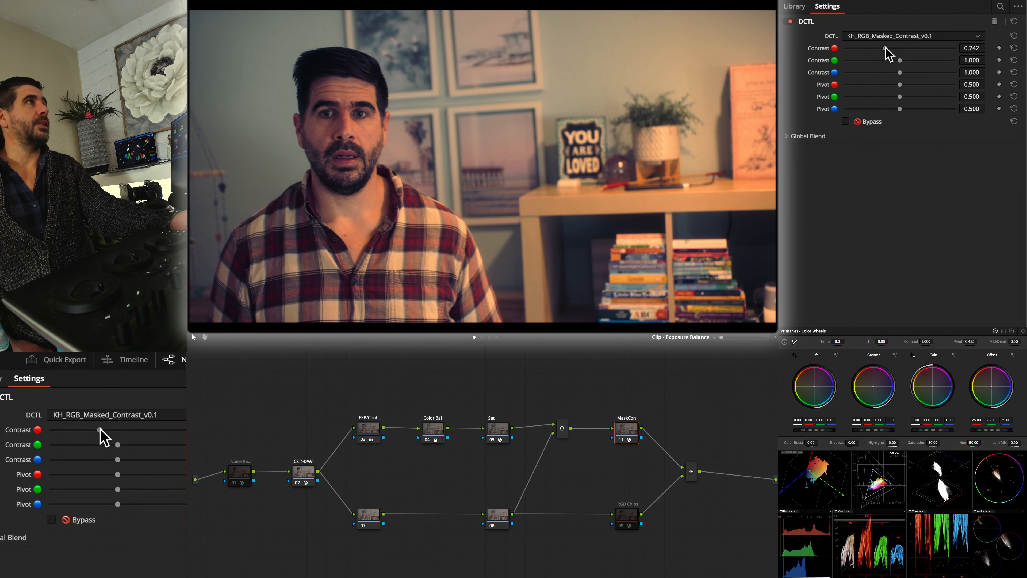
mouse_move(899, 49)
left_mouse_down()
mouse_move(877, 49)
mouse_move(929, 50)
mouse_move(919, 54)
left_mouse_up()
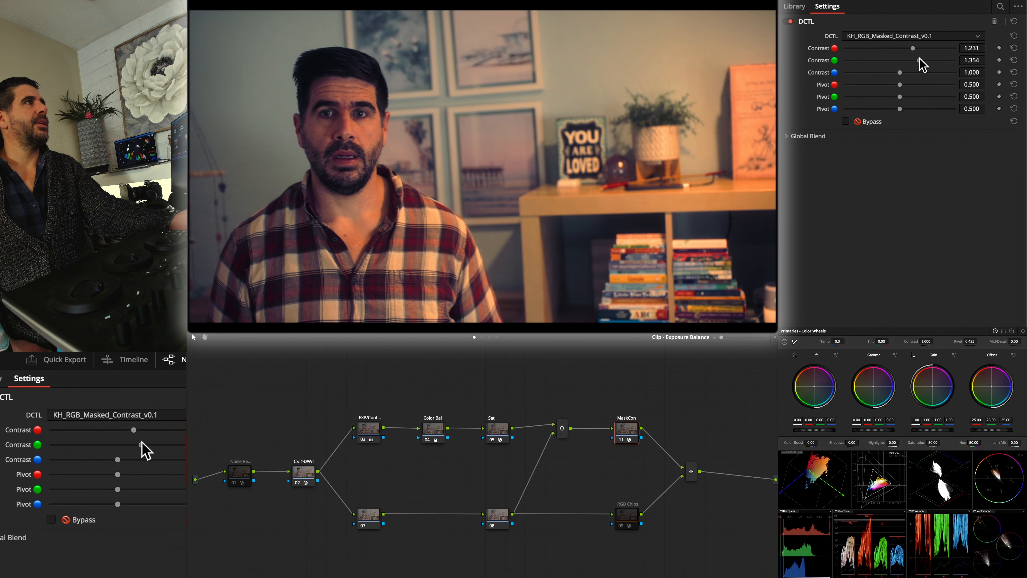
left_click_drag(923, 64, 898, 69)
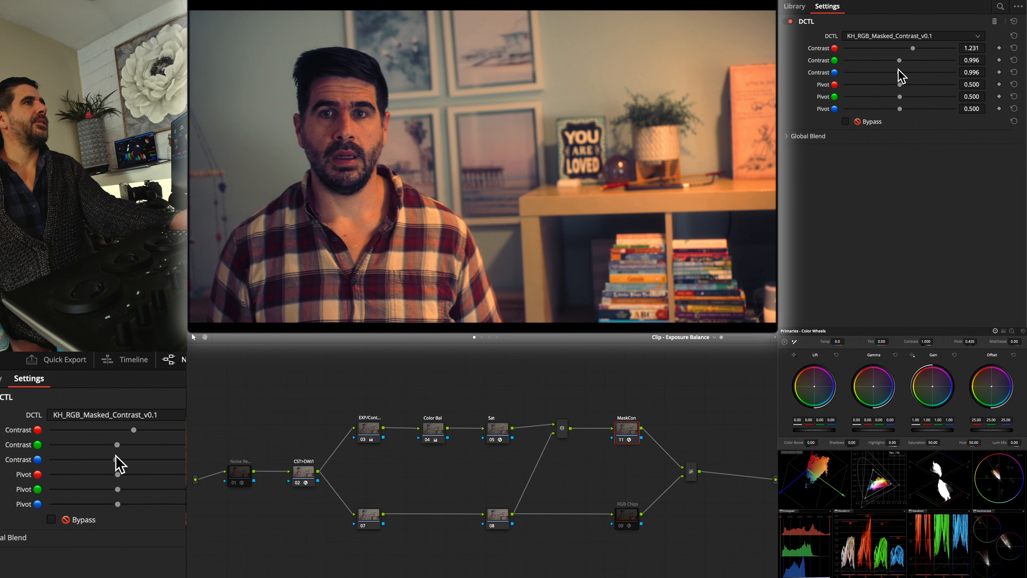
double_click(821, 72)
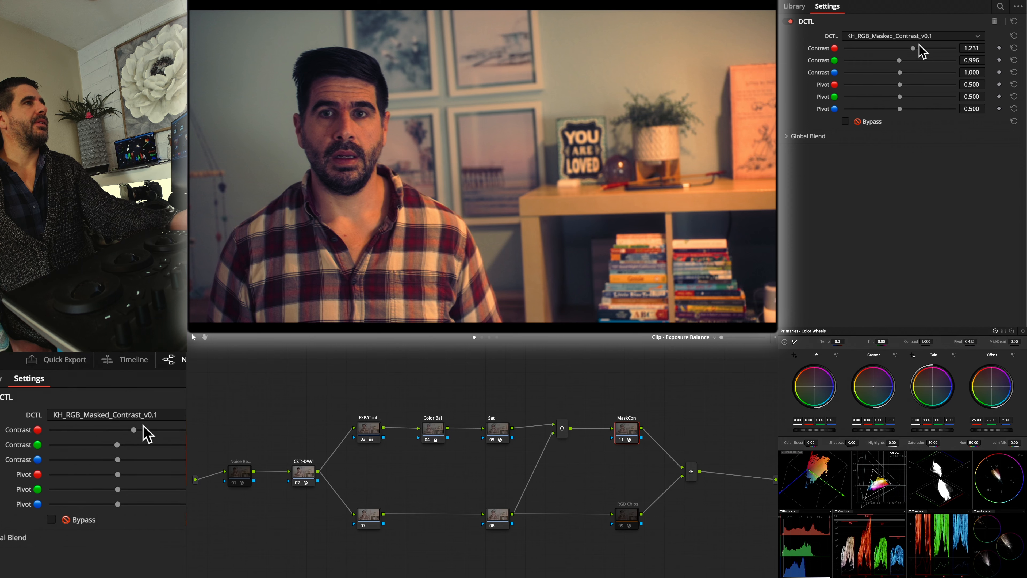
mouse_move(912, 47)
left_mouse_down()
mouse_move(864, 50)
mouse_move(911, 48)
mouse_move(914, 57)
left_mouse_up()
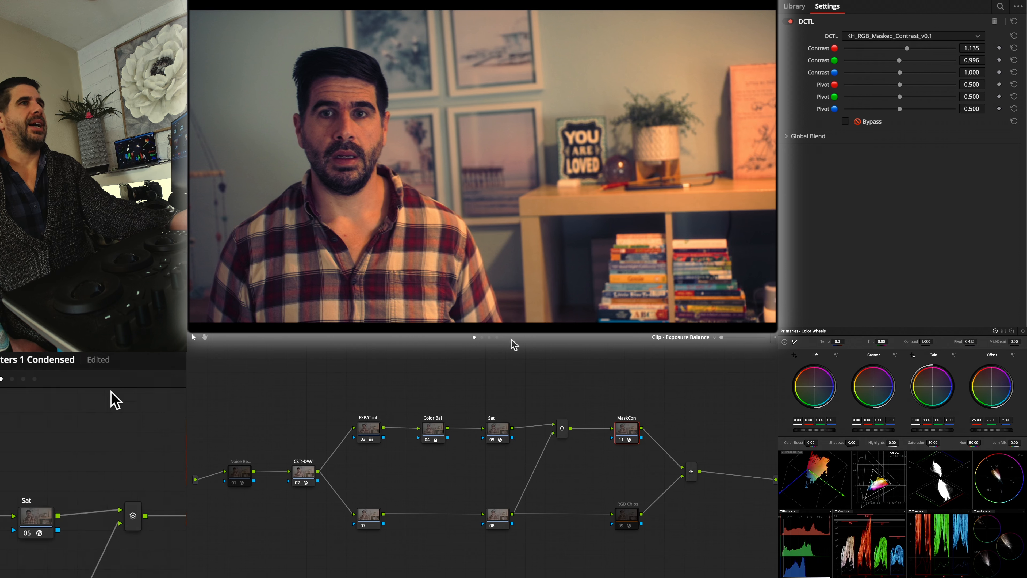
Try lowering Red Density, then Red Sat to -0.066, in the saturation-density node of the Split Adjust - Trims graph
left_click(490, 337)
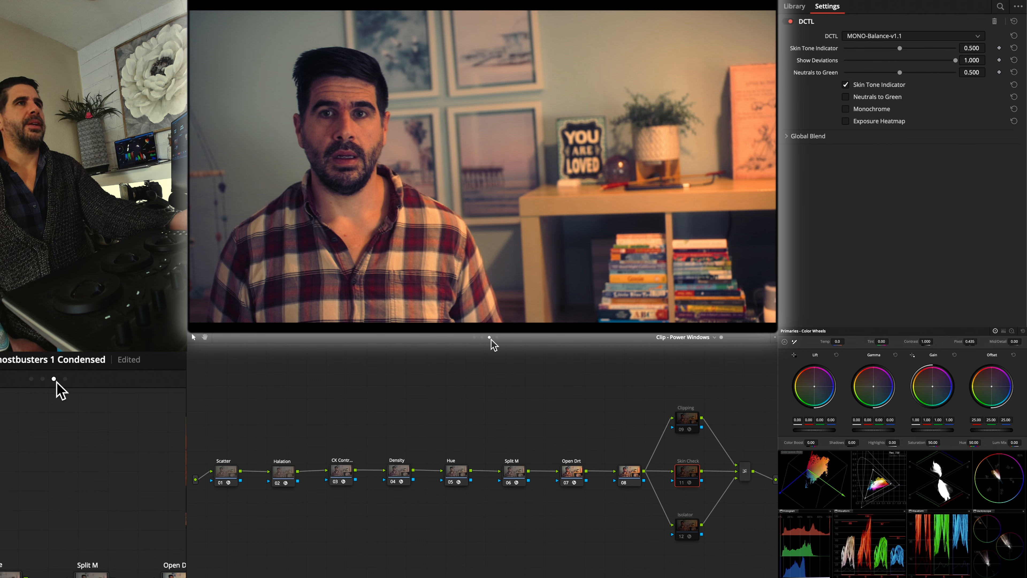
left_click(482, 337)
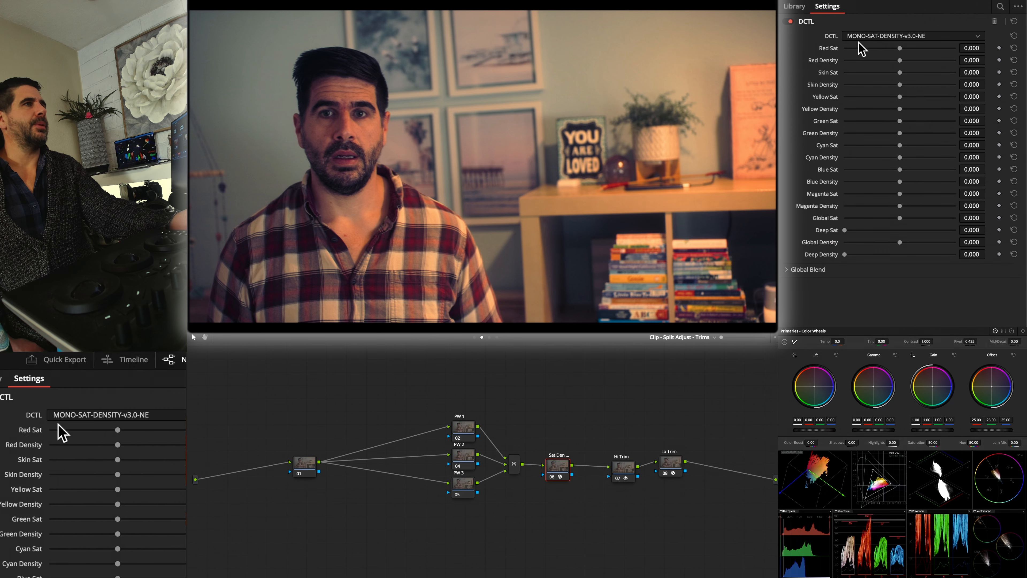
left_click_drag(899, 60, 872, 60)
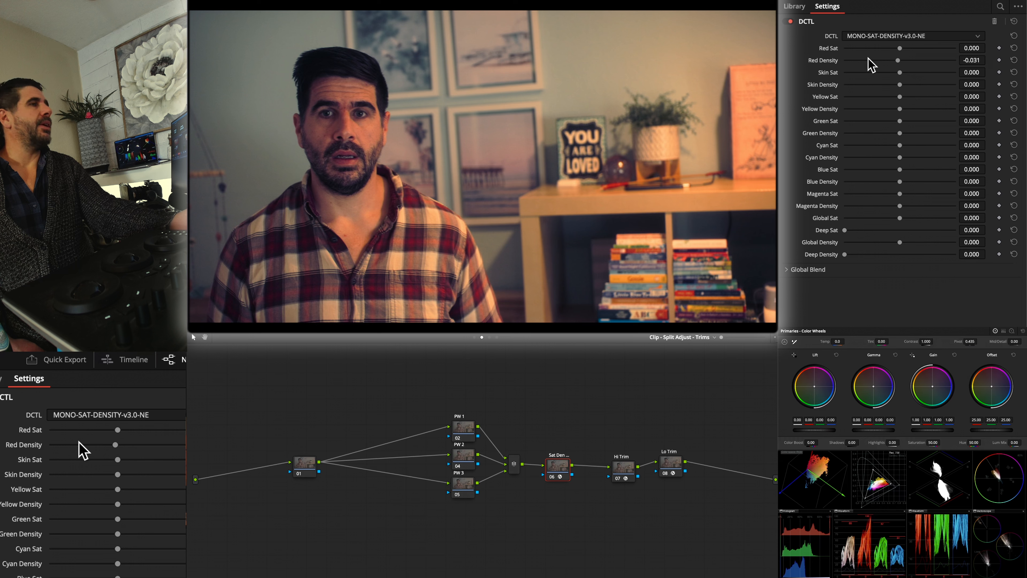
double_click(834, 60)
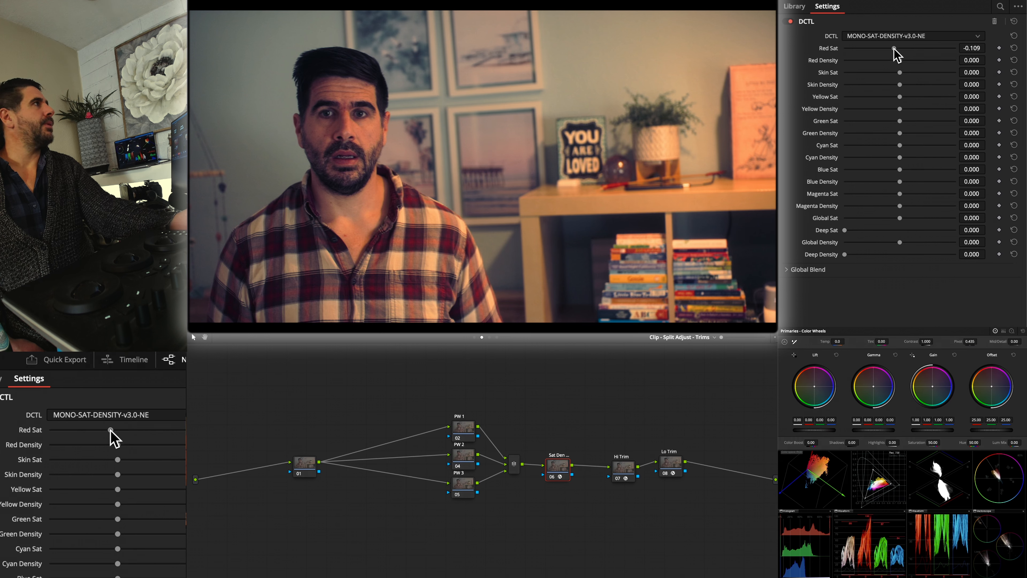
mouse_move(895, 49)
left_mouse_down()
mouse_move(877, 48)
mouse_move(886, 48)
left_mouse_up()
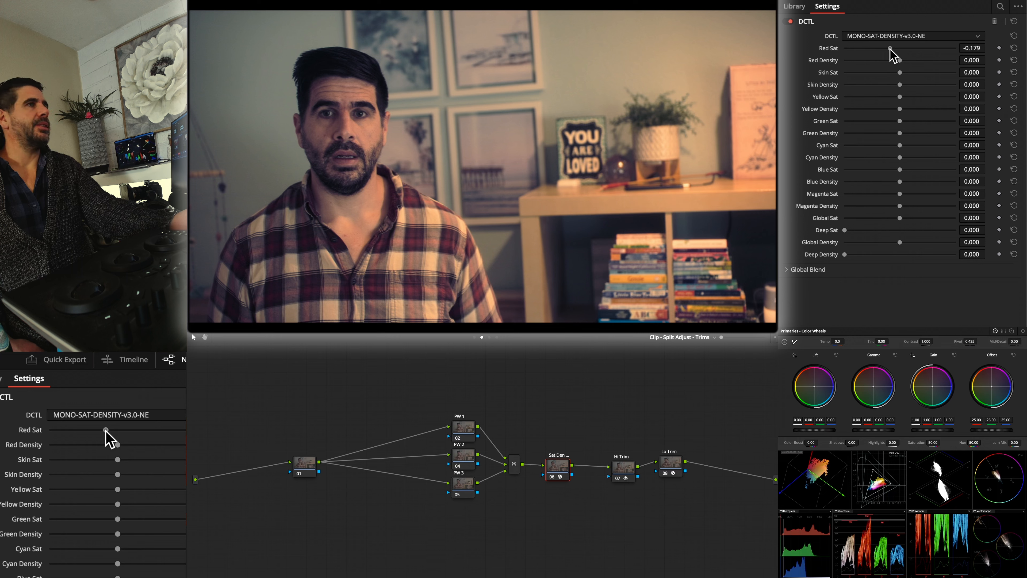
Set the Hi Trim node's Trim to 0.266, previewing its curve along the way, and toggle the node to compare the highlights
left_click(624, 466)
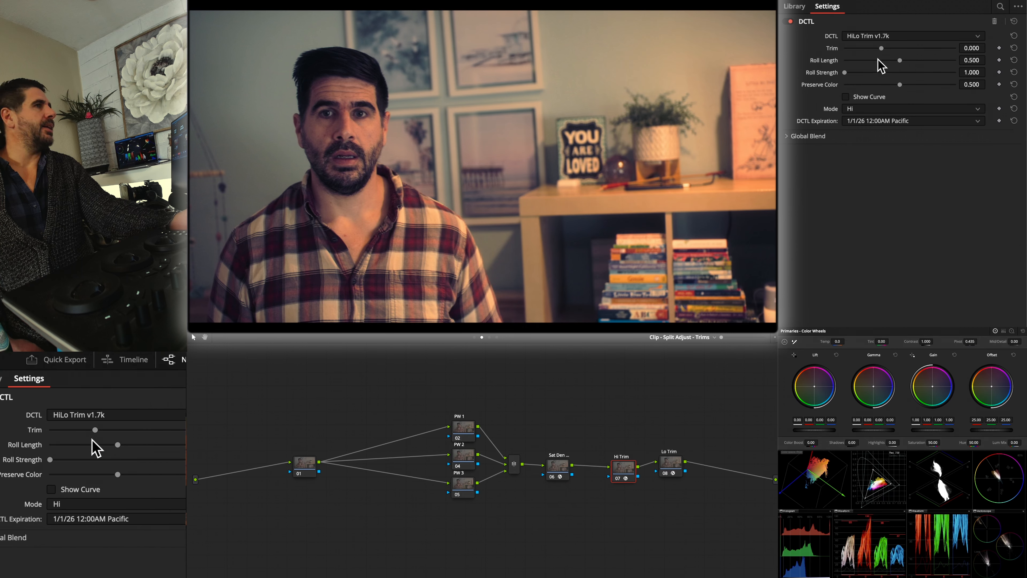
left_click(873, 97)
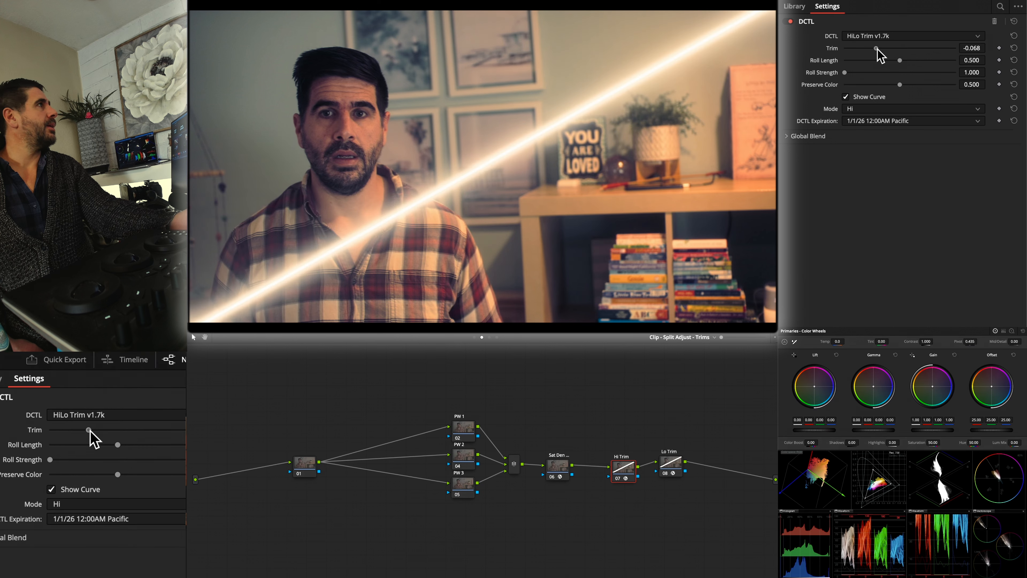
left_click_drag(871, 49, 859, 49)
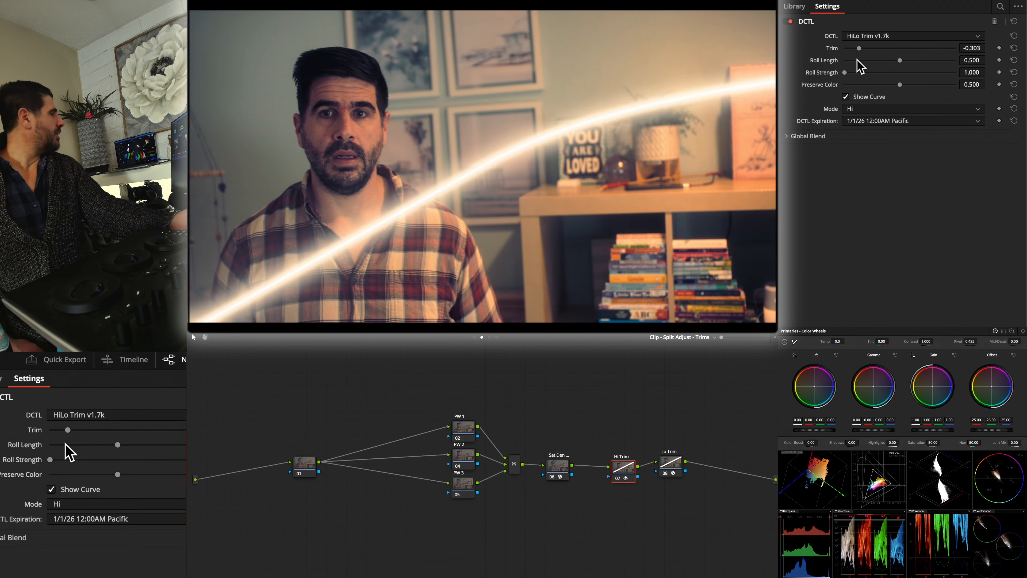
left_click(861, 99)
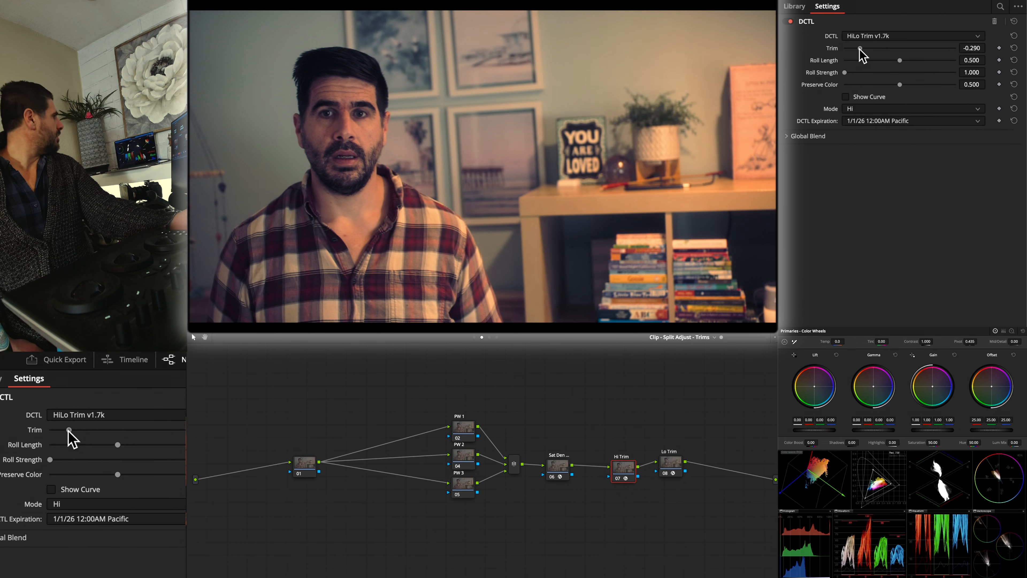
left_click_drag(891, 49, 846, 49)
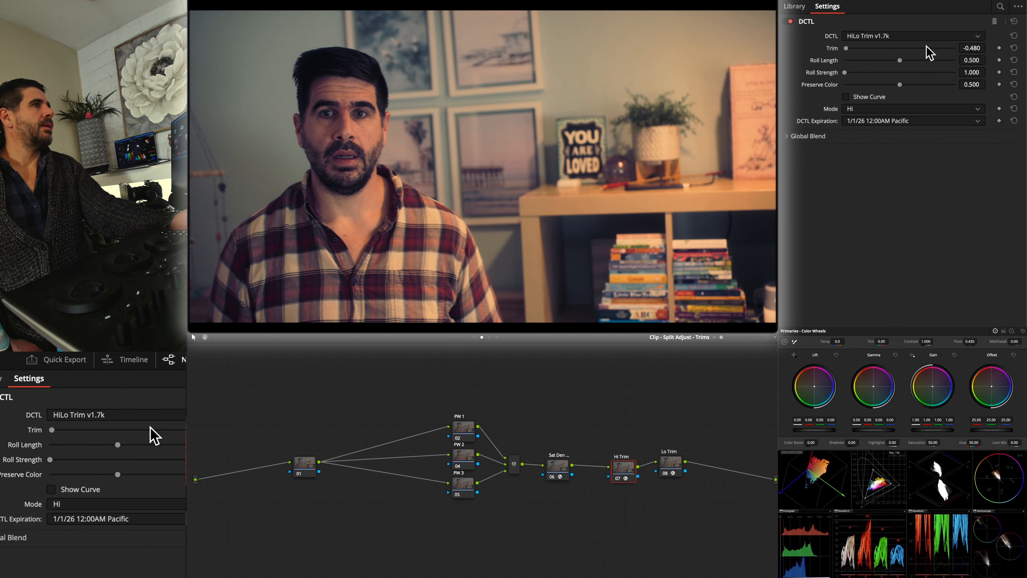
left_click_drag(846, 48, 940, 48)
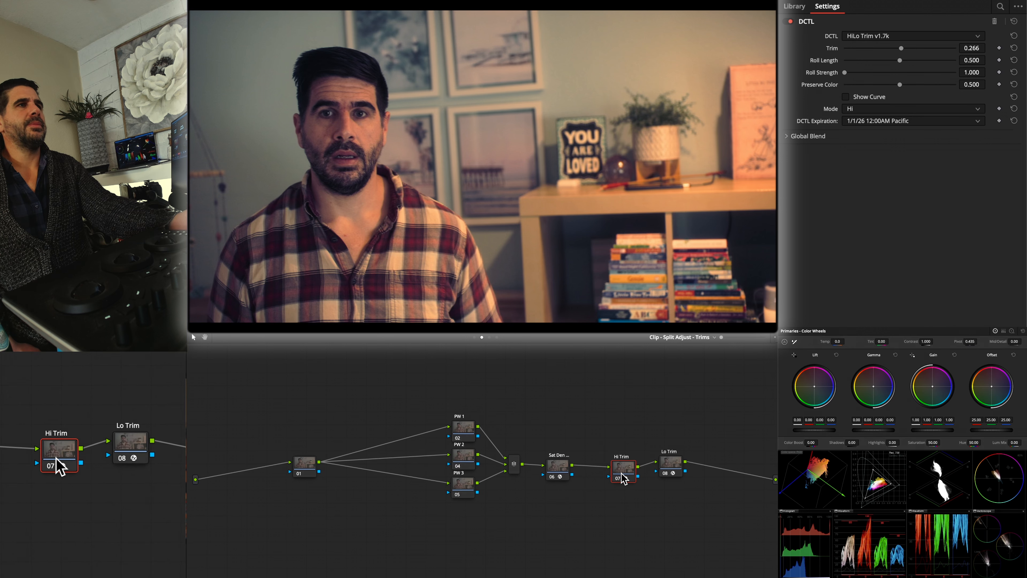
key("ctrl+d")
key("ctrl+d")
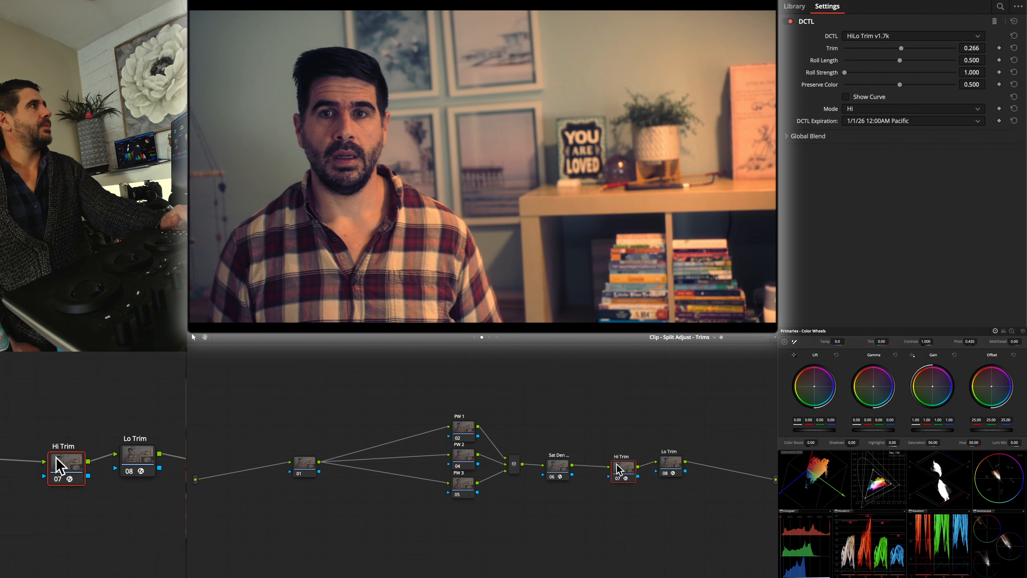
Reset Red Sat in the saturation-density node and set Red Sat to 0.188 in the Exposure Balance graph's Sat node
left_click(558, 465)
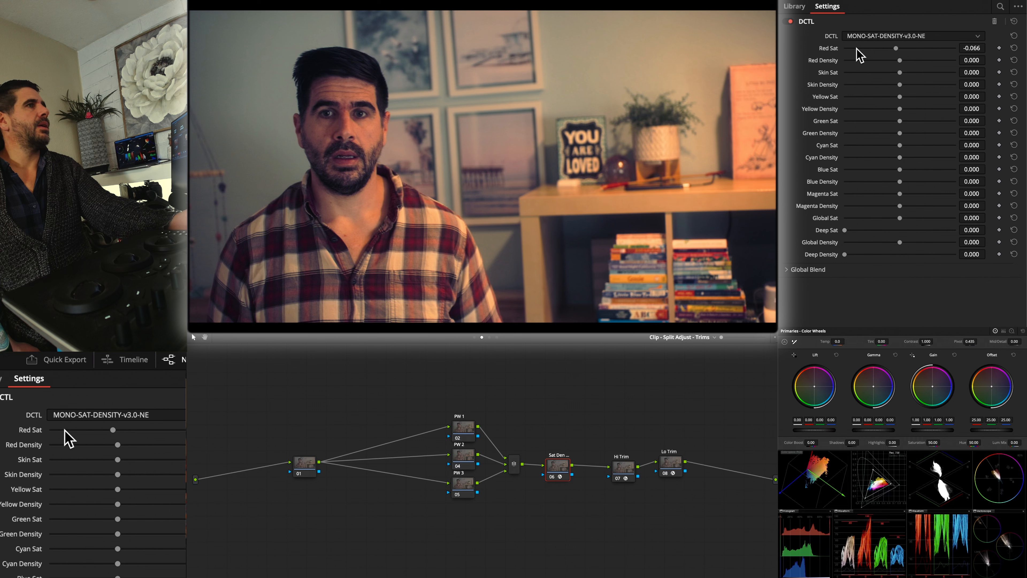
double_click(835, 49)
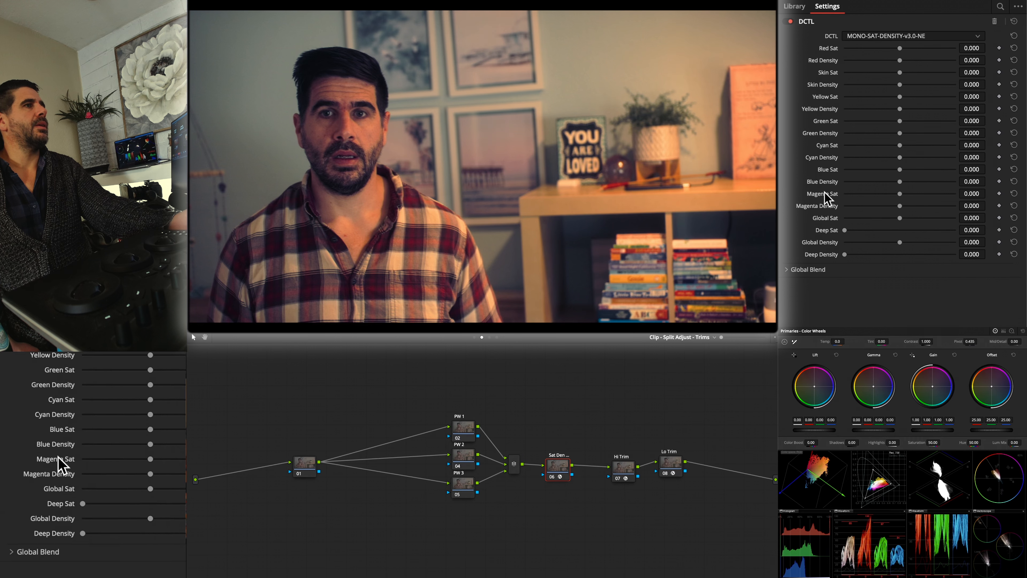
left_click(474, 338)
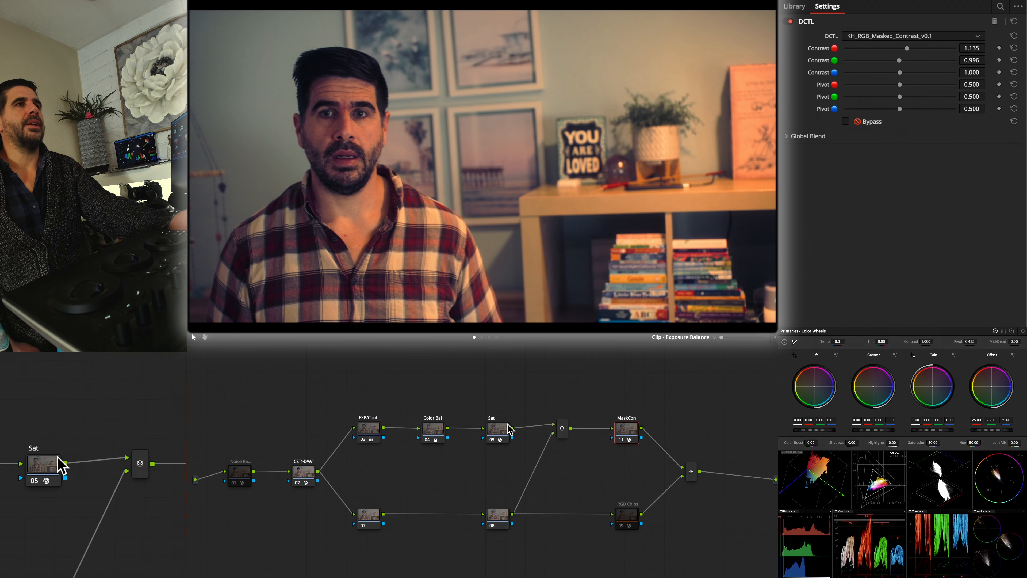
left_click(508, 427)
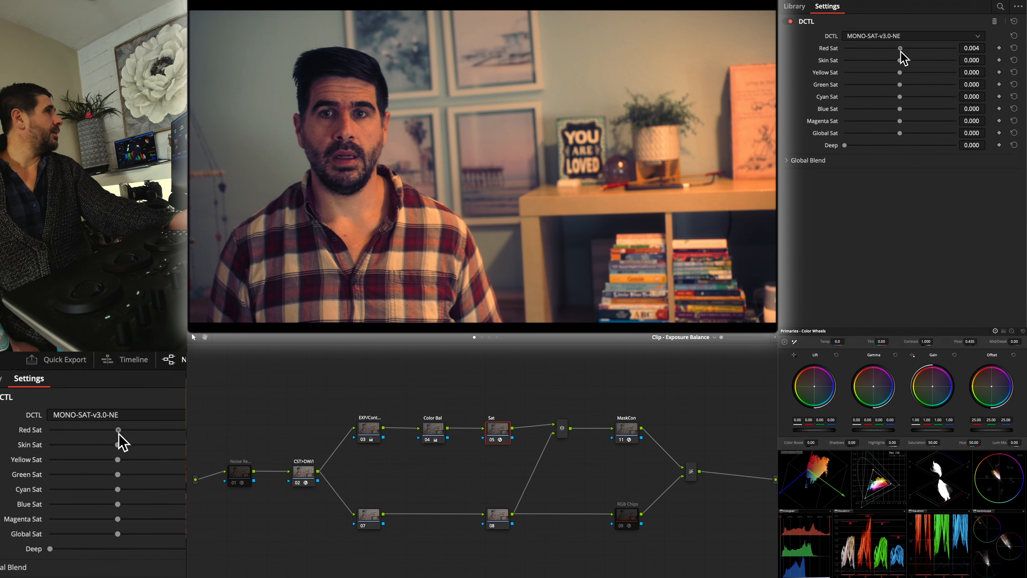
mouse_move(902, 51)
left_mouse_down()
mouse_move(925, 51)
mouse_move(911, 50)
left_mouse_up()
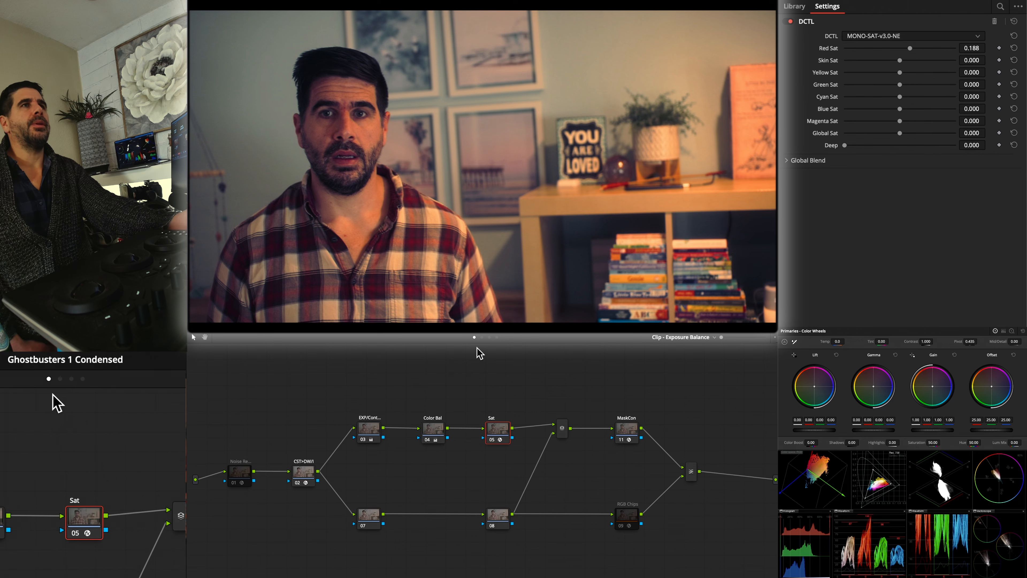
Toggle the Skin Check node in the Power Windows graph to recheck the man's skin tones
left_click(489, 337)
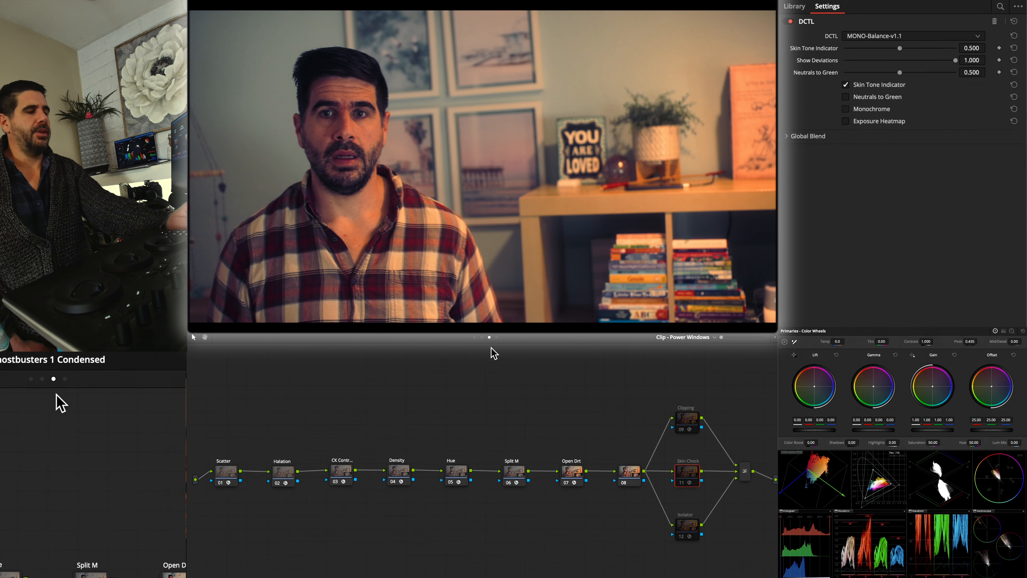
key("super+d")
key("super+d")
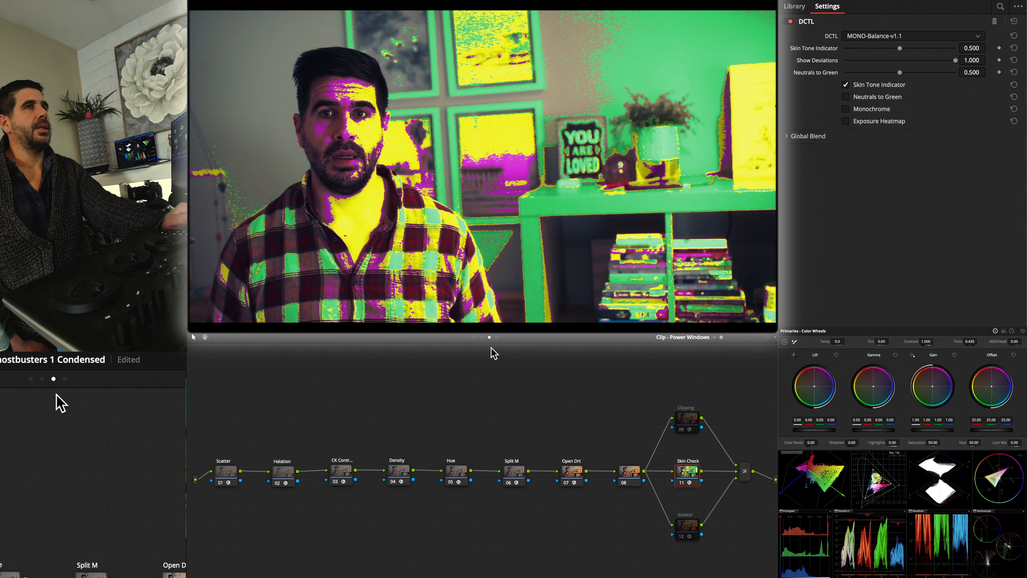
Toggle the MaskCon node in the Exposure Balance graph on and off to compare its effect in the skin check view
left_click(481, 337)
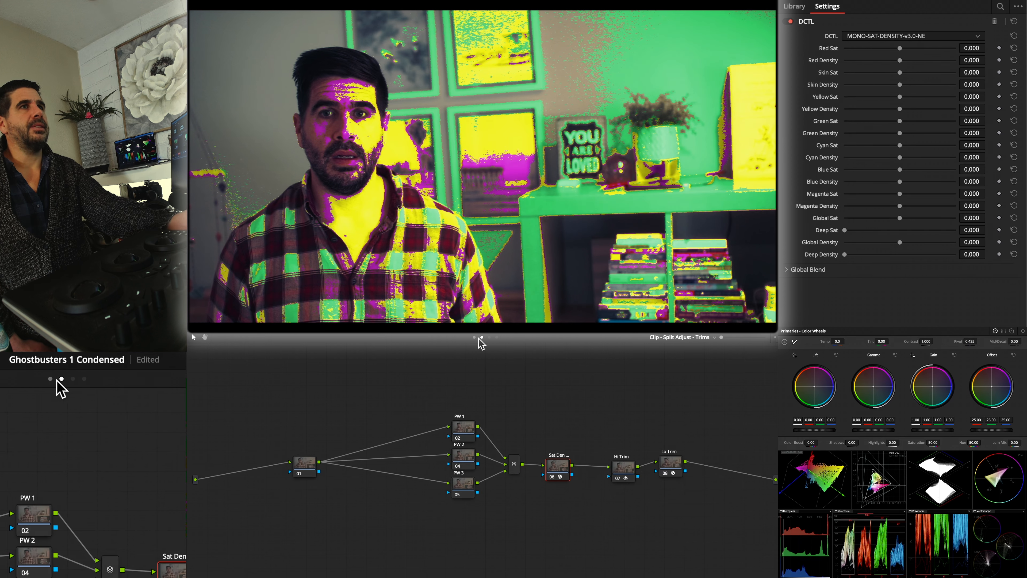
left_click(474, 337)
left_click(622, 428)
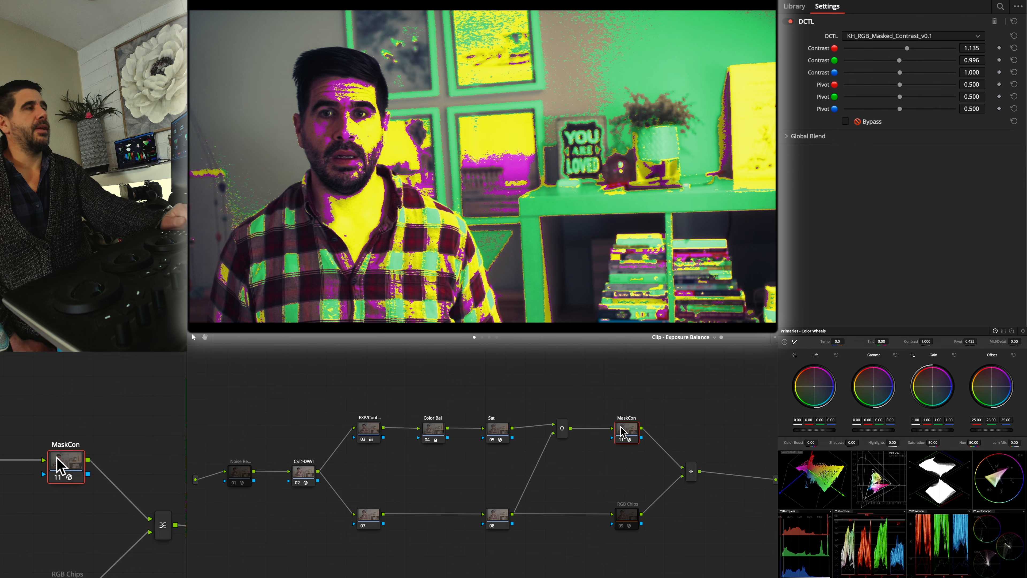
key("super+d")
key("super+d")
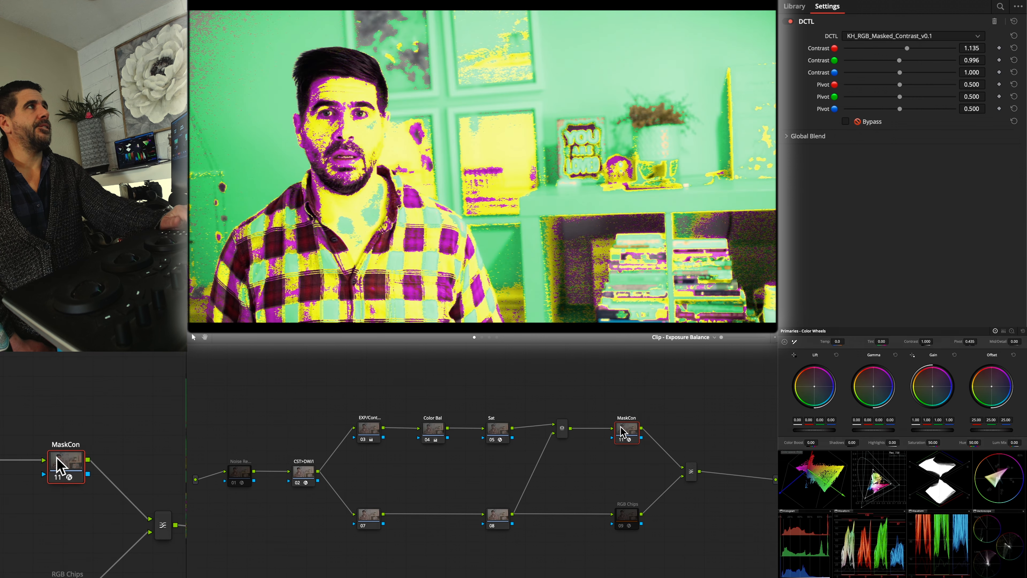
key("super+d")
key("super+d")
key("super+d")
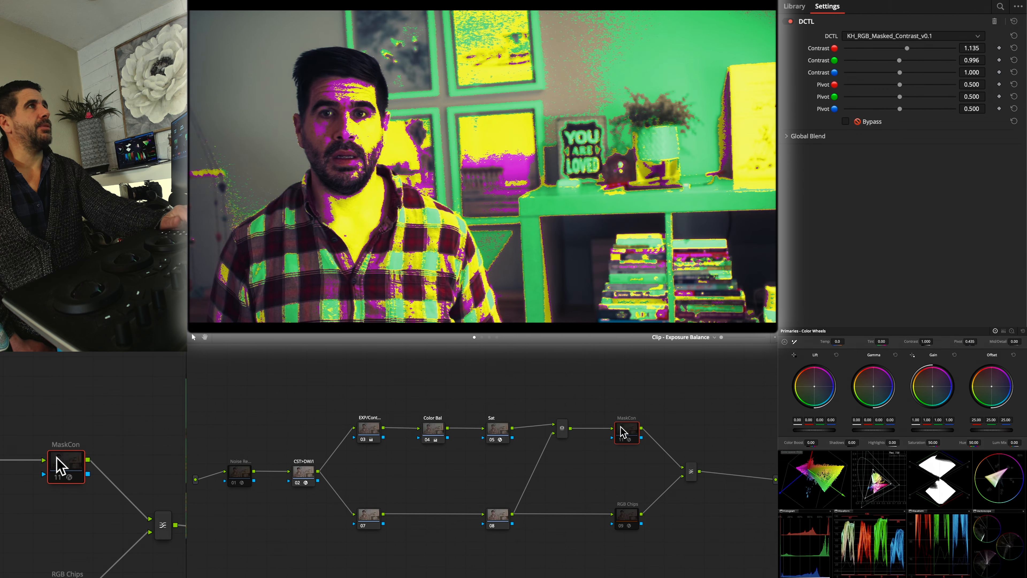
key("super+d")
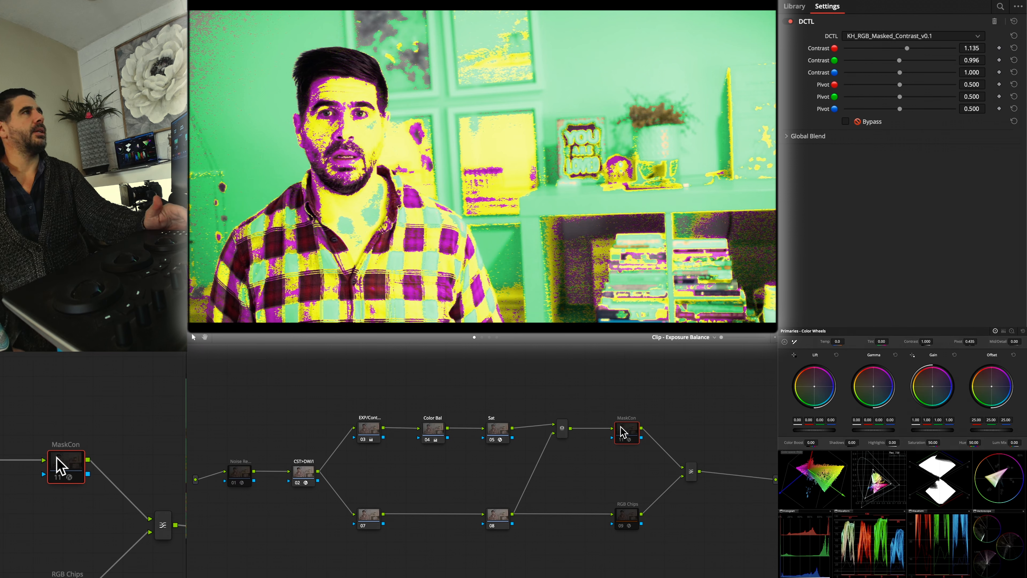
key("ctrl+d")
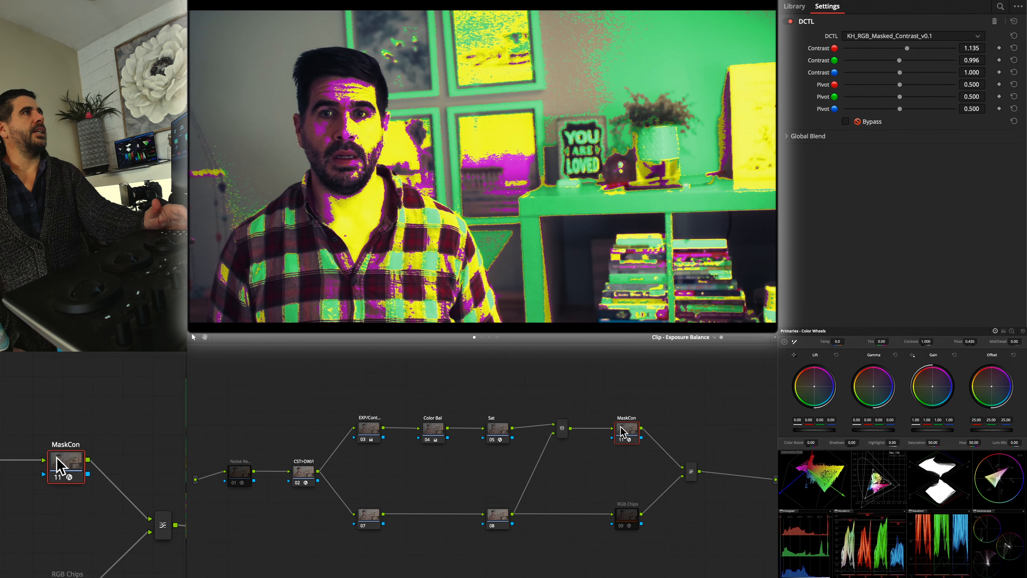
key("ctrl+d")
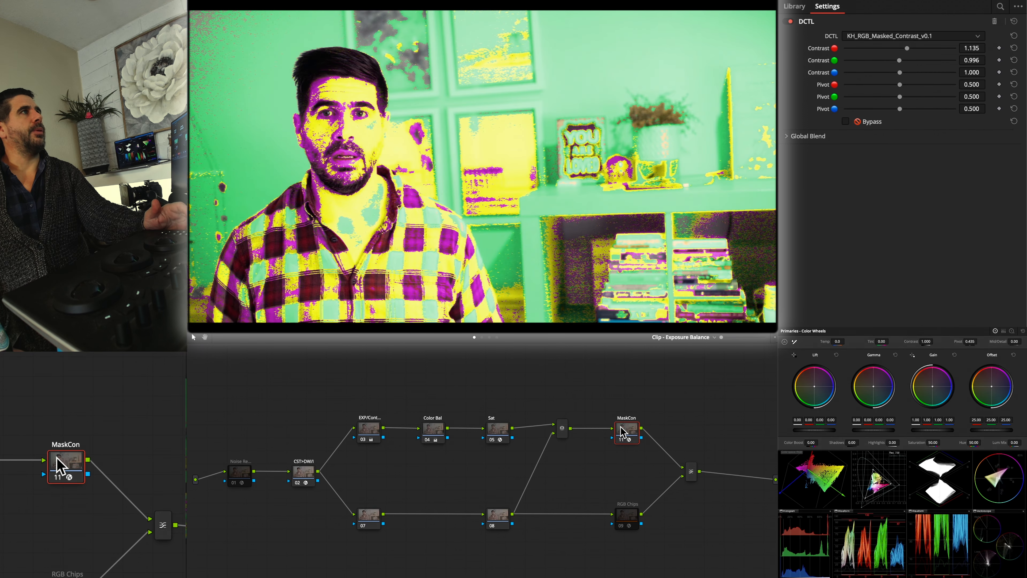
key("ctrl+d")
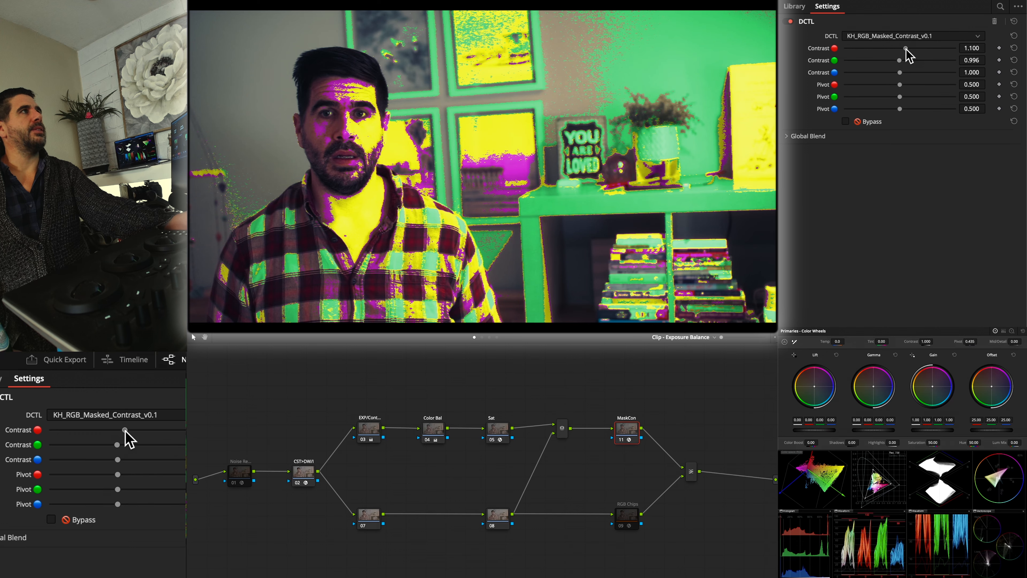
Set MaskCon's red Contrast to 0.629 and green Contrast to 0.838, toggling the node to compare the skin tones
left_click_drag(906, 48, 880, 49)
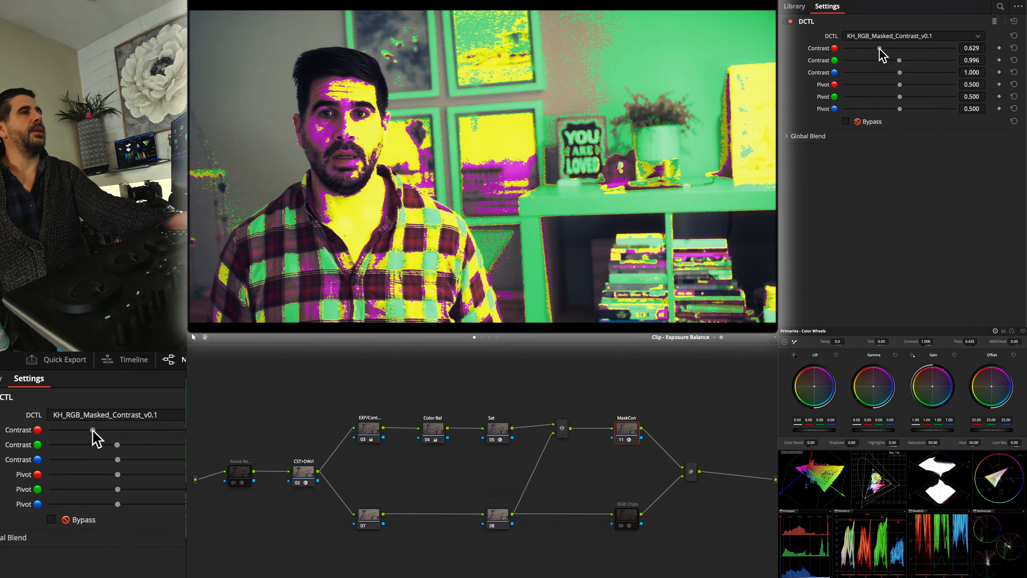
key("super+d")
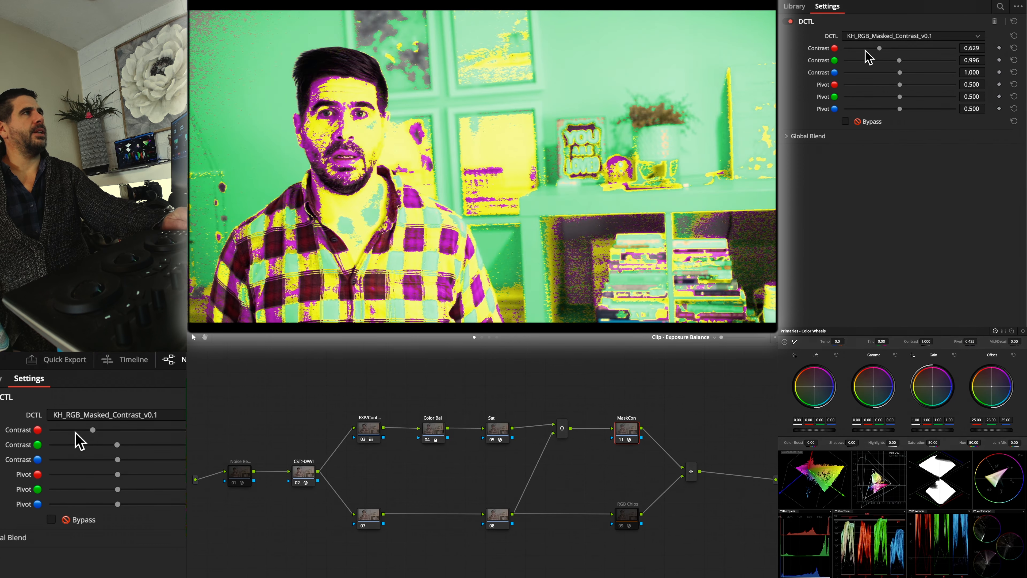
key("super+d")
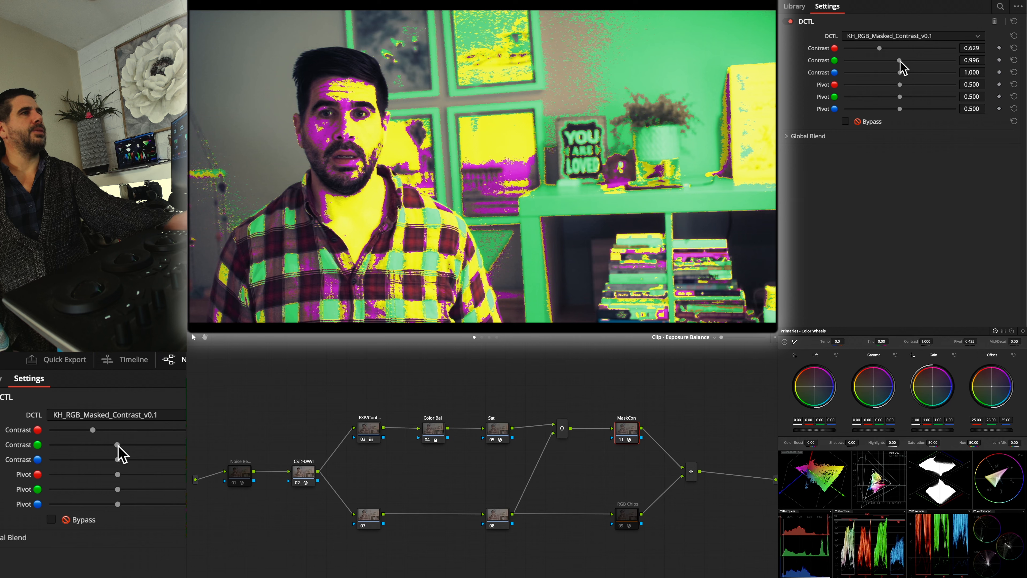
left_click_drag(894, 60, 891, 59)
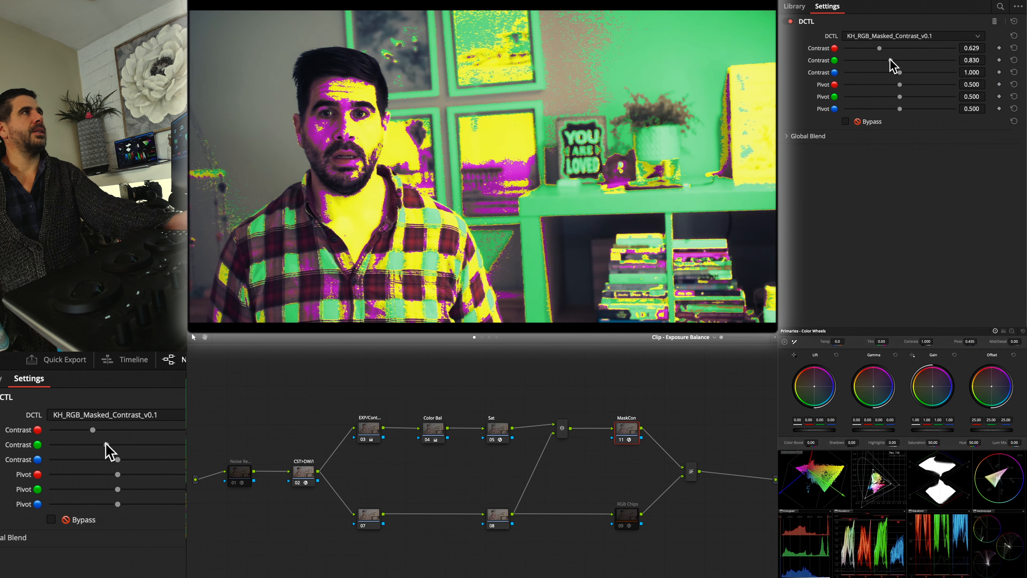
Compare MaskCon with Bypass on and off, and set its red Pivot to 0.611 and red Contrast to 0.638
left_click(867, 124)
left_click(866, 123)
left_click(867, 123)
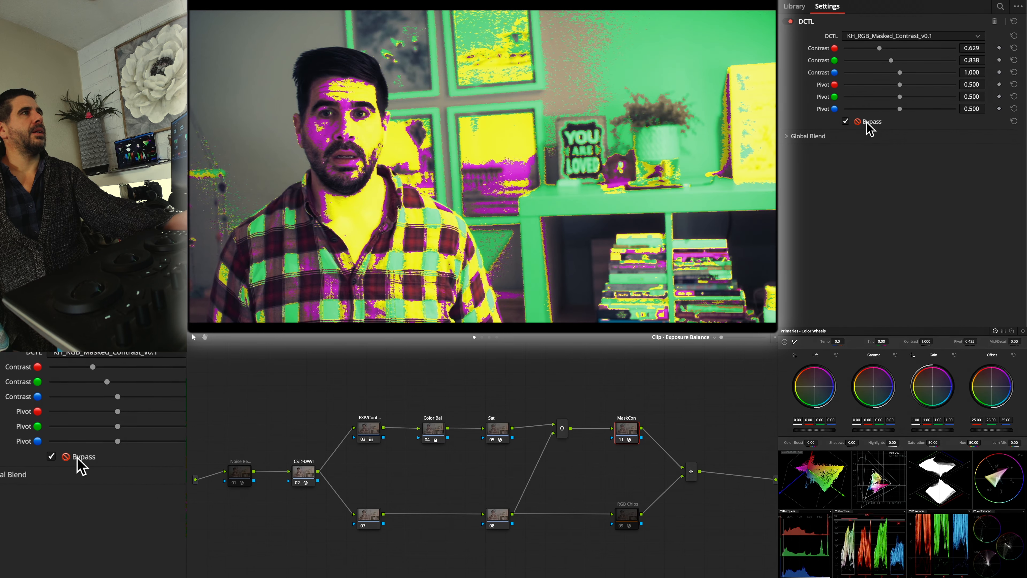
left_click(867, 122)
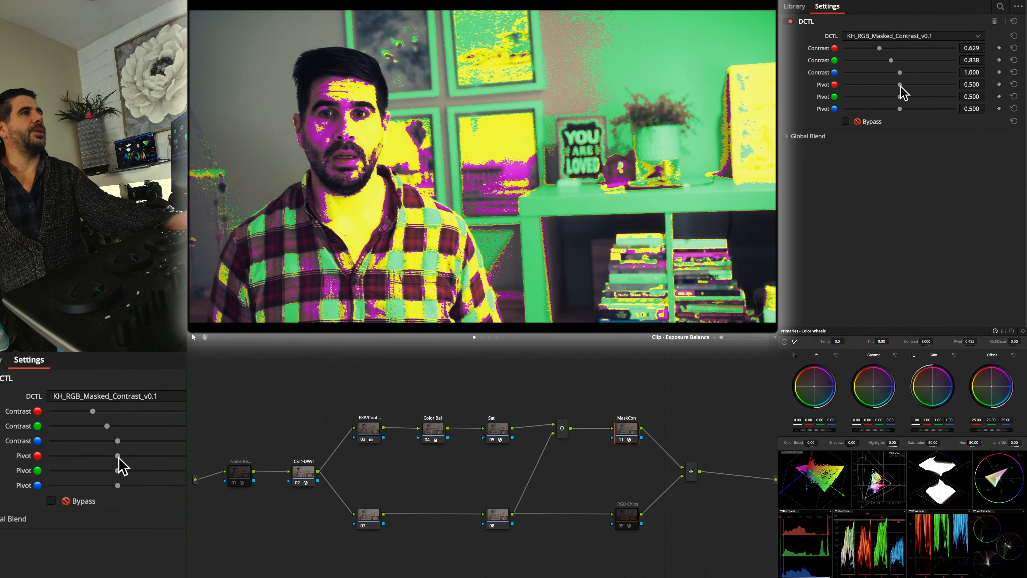
mouse_move(901, 86)
left_mouse_down()
mouse_move(933, 86)
mouse_move(912, 86)
left_mouse_up()
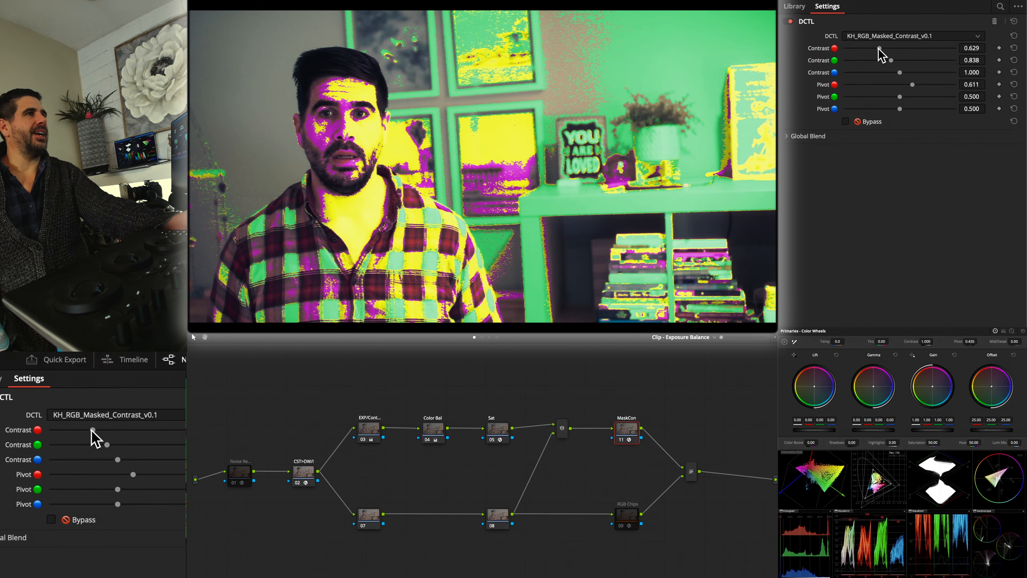
mouse_move(879, 47)
left_mouse_down()
mouse_move(908, 48)
mouse_move(880, 48)
left_mouse_up()
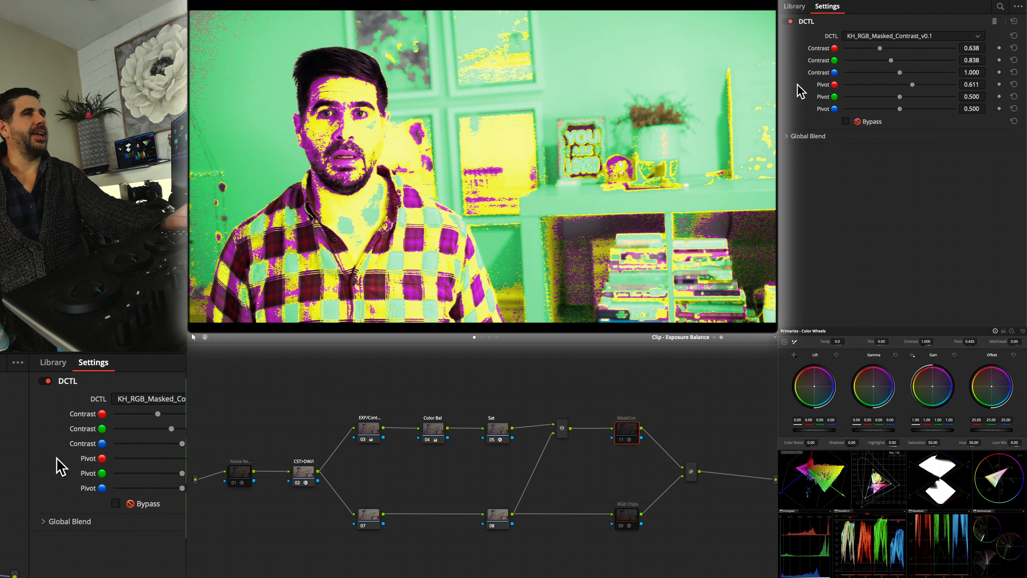
Turn off the Skin Check node in the Power Windows graph and return to the Exposure Balance graph
left_click(497, 337)
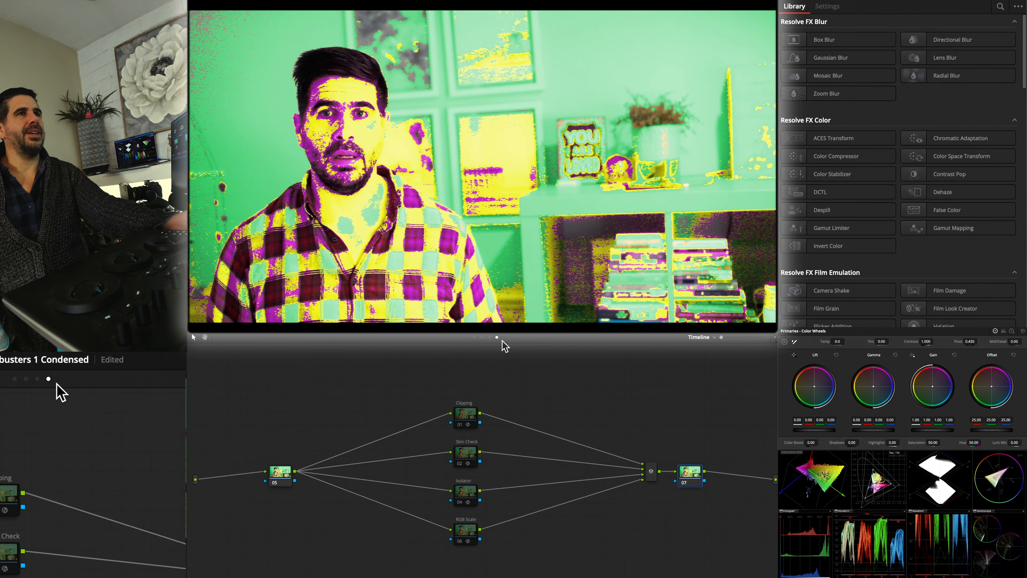
left_click(490, 338)
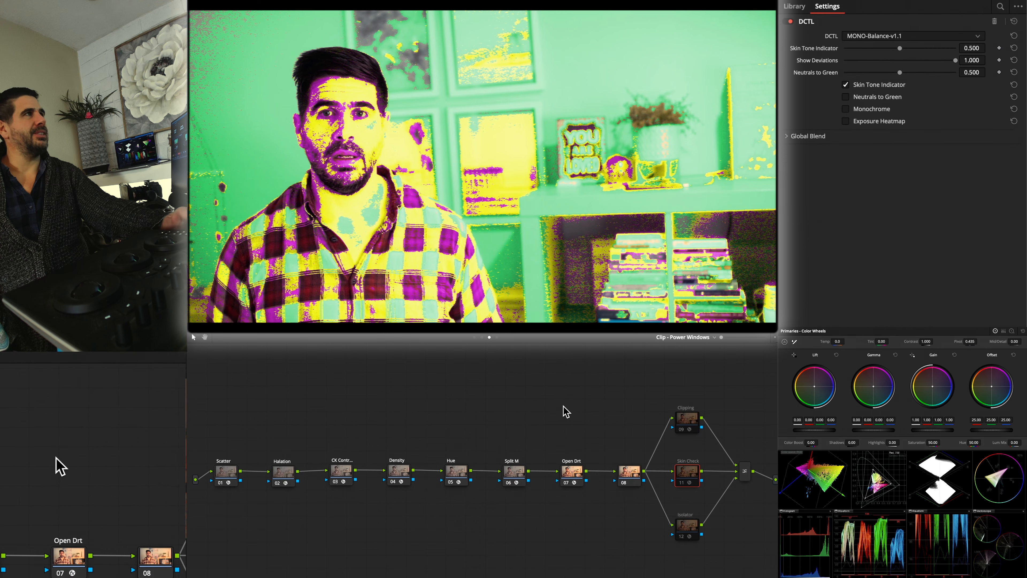
left_click(482, 338)
left_click(475, 338)
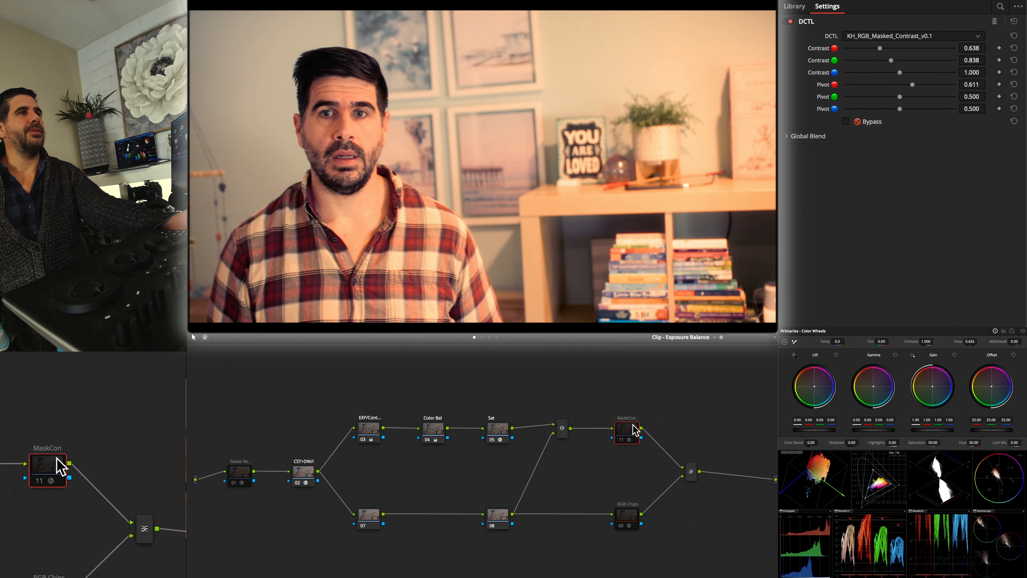
Toggle the MaskCon node repeatedly to compare the masked contrast on the normal picture
key("super+d")
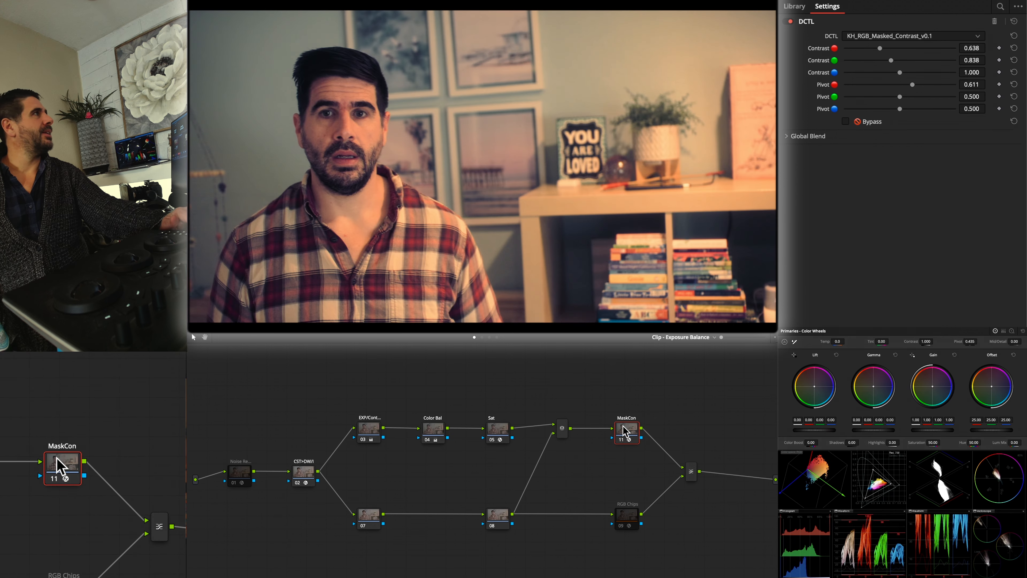
key("super+d")
key("super+d")
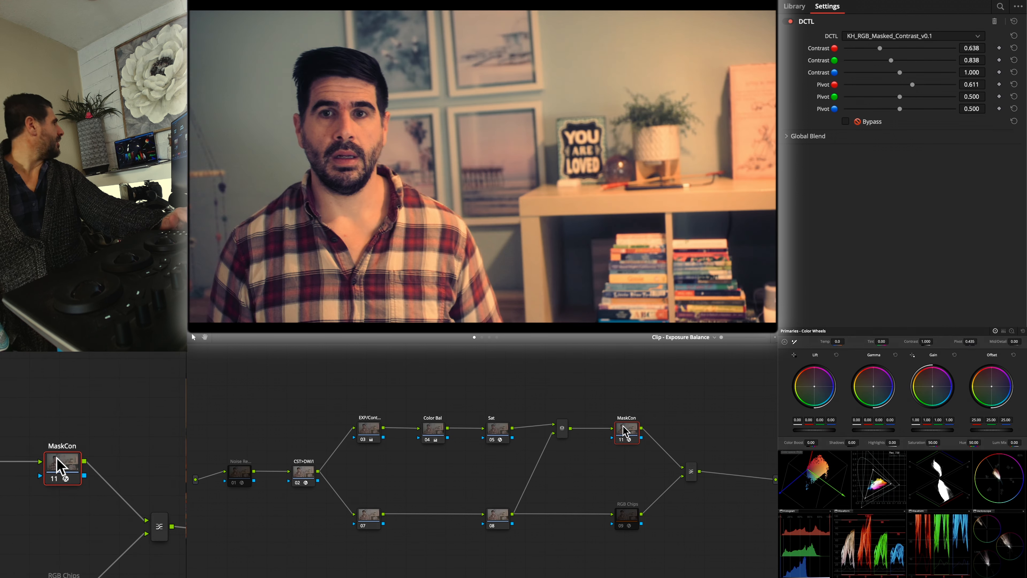
key("super+d")
key("super+d")
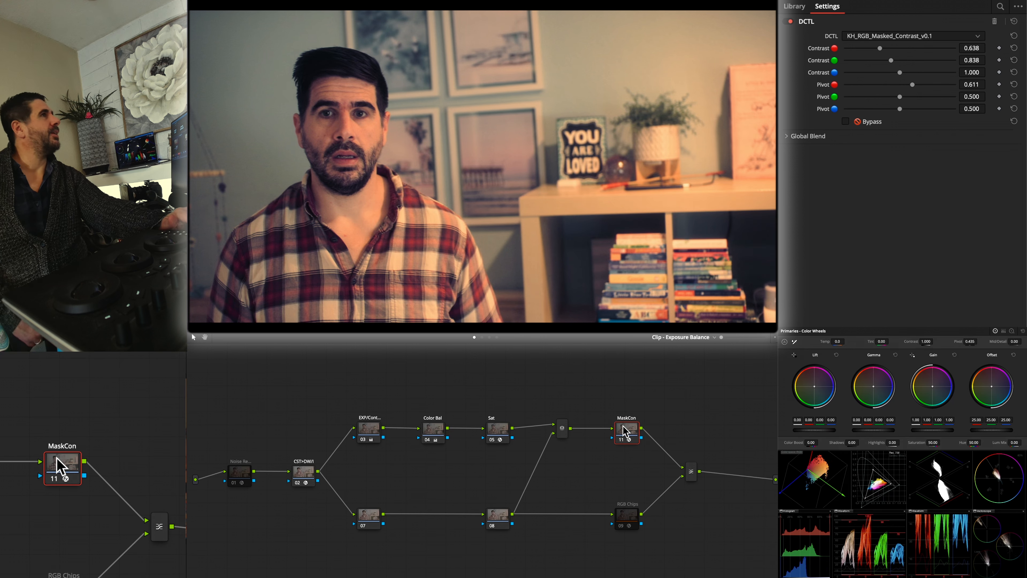
key("super+d")
key("super+d")
key("super+d")
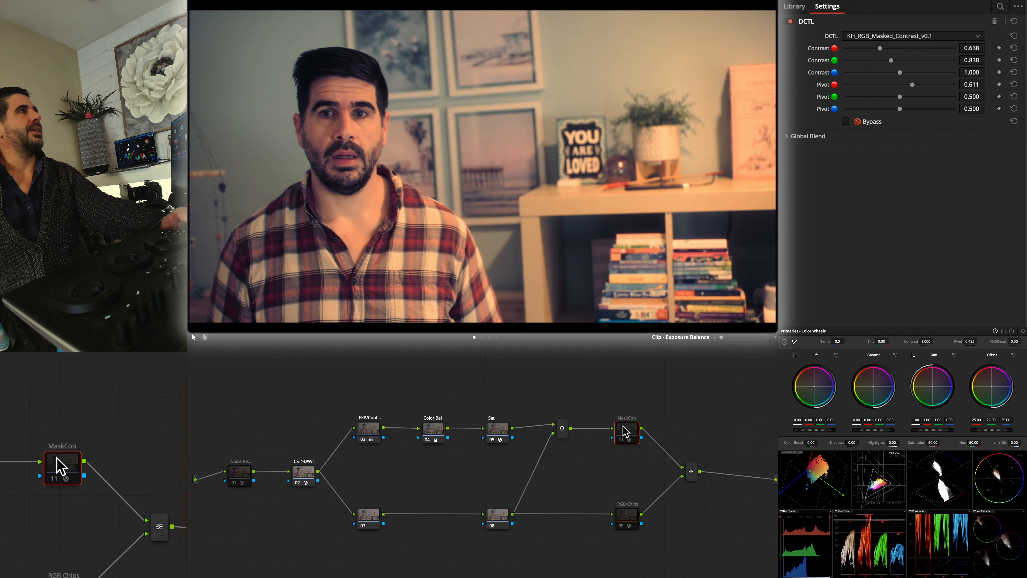
key("super+d")
key("super+d")
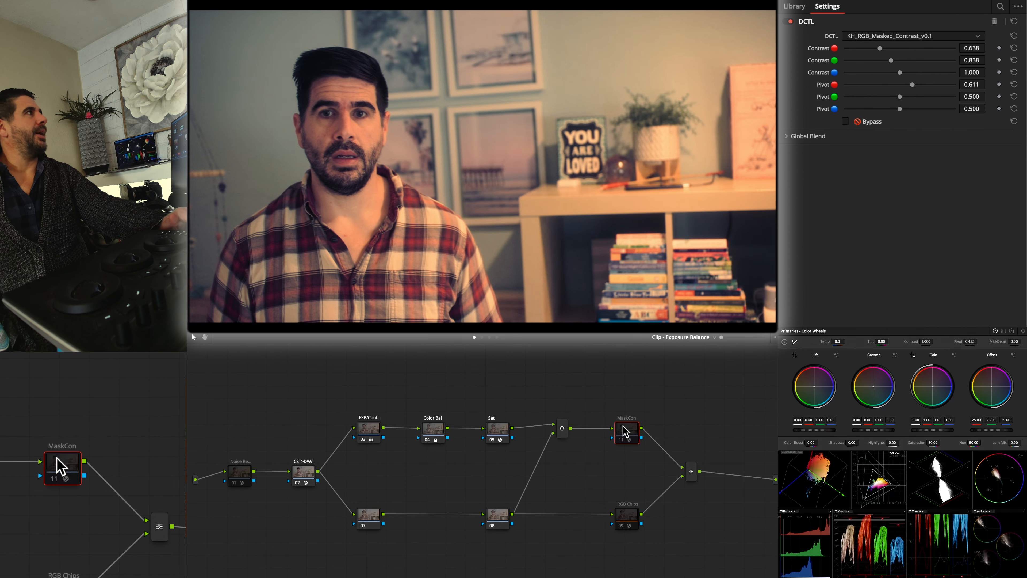
key("super+d")
key("super+d")
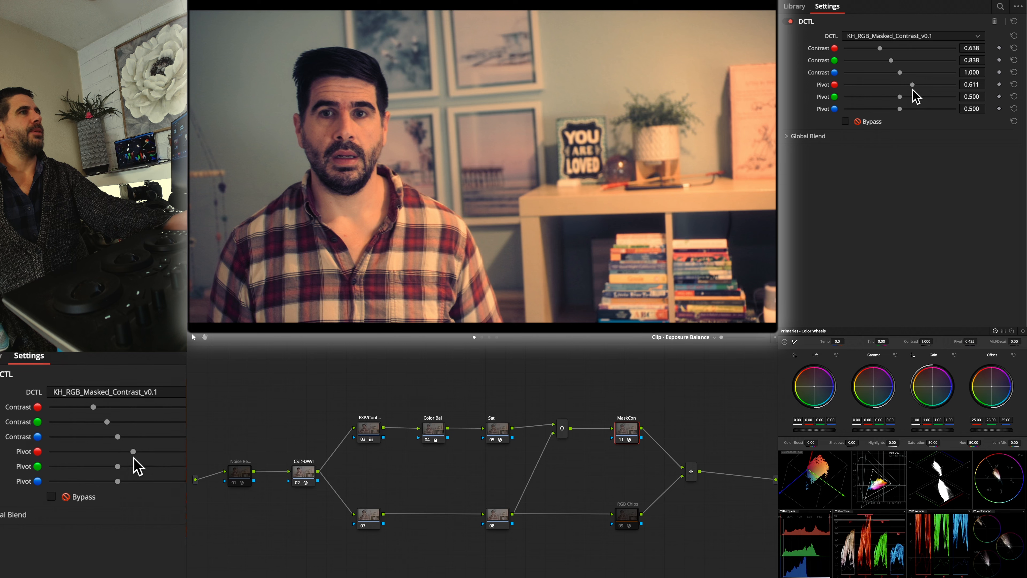
Lower MaskCon's red Pivot to 0.450
left_click_drag(912, 85, 894, 83)
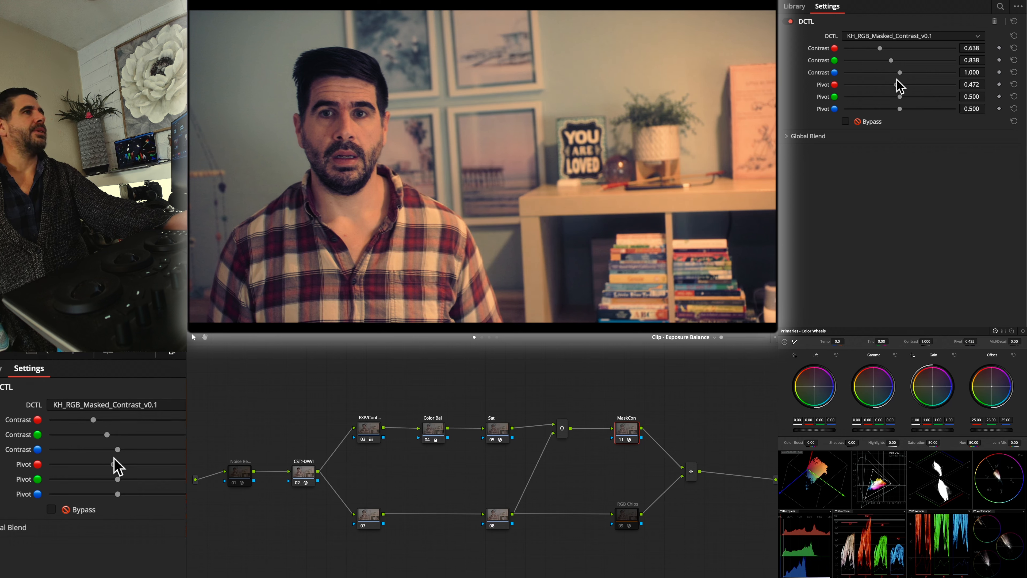
left_click_drag(896, 86, 895, 87)
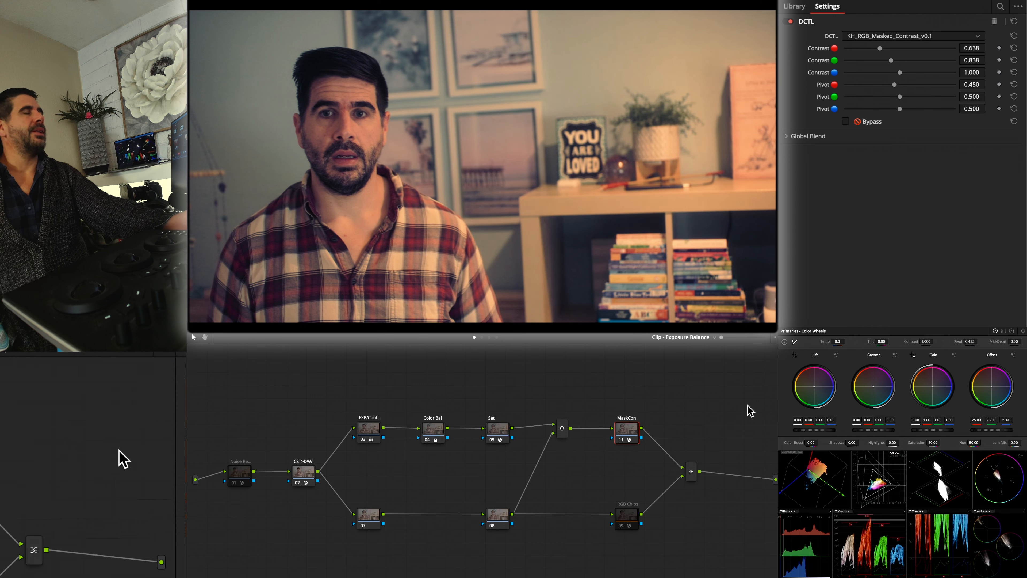
Try a higher Red Sat in the Sat node, restore it to 0.188, and set Skin Sat to 0.057
left_click(498, 429)
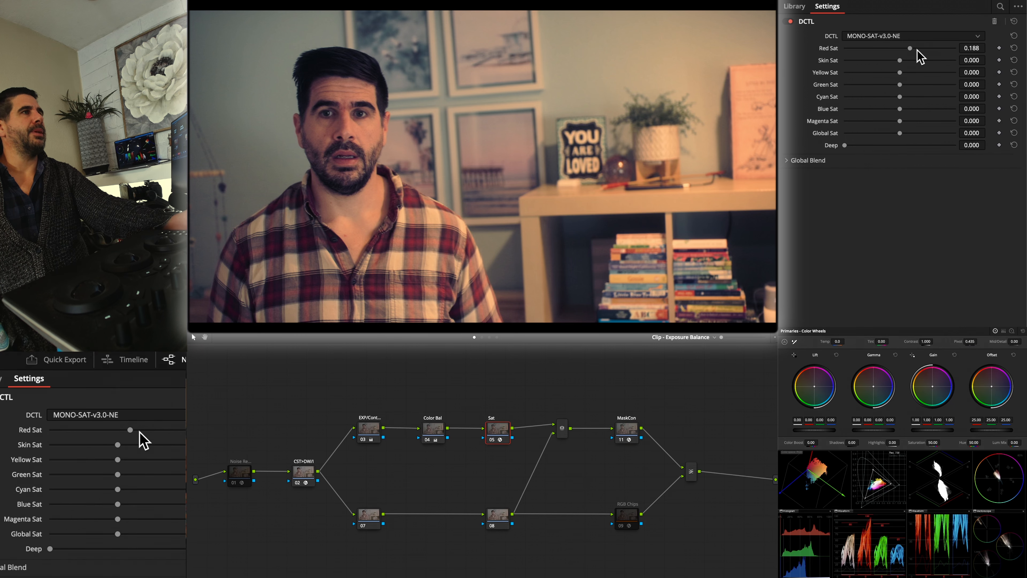
left_click_drag(900, 49, 922, 49)
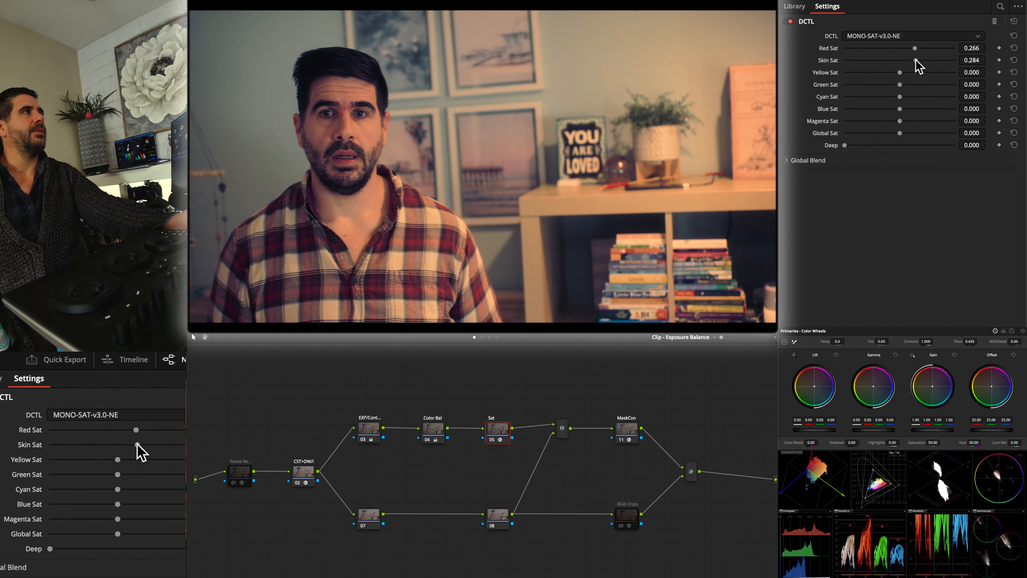
left_click_drag(908, 60, 904, 60)
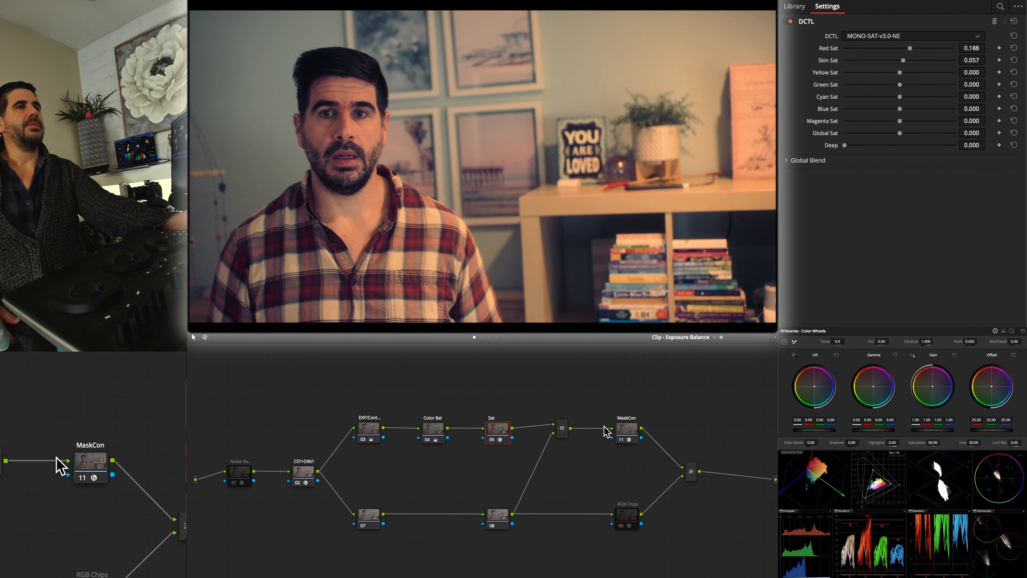
left_click(57, 467)
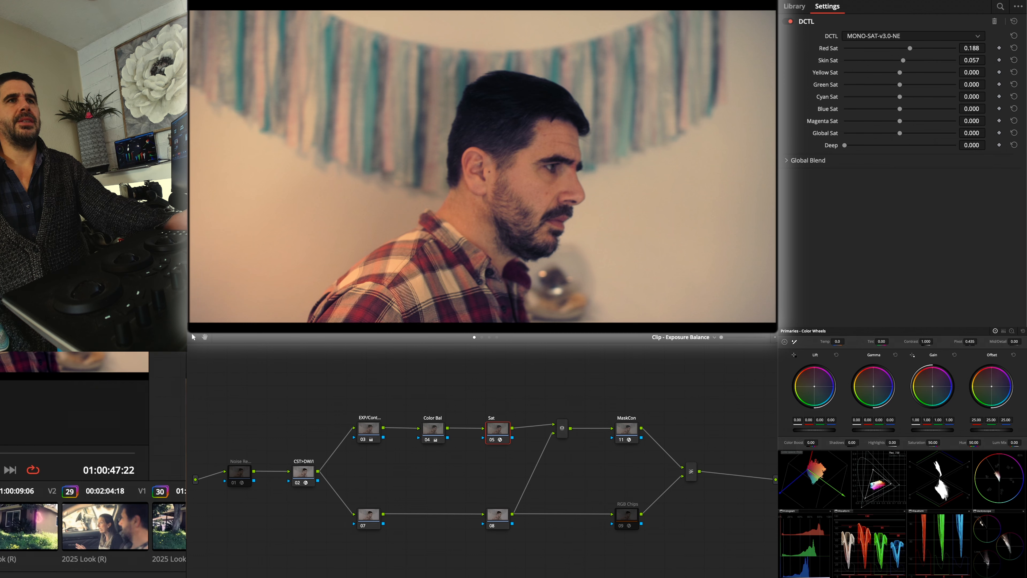
Review clip 31 against clip 32 and return to clip 32 with the man in profile
left_click_drag(0, 455, 59, 455)
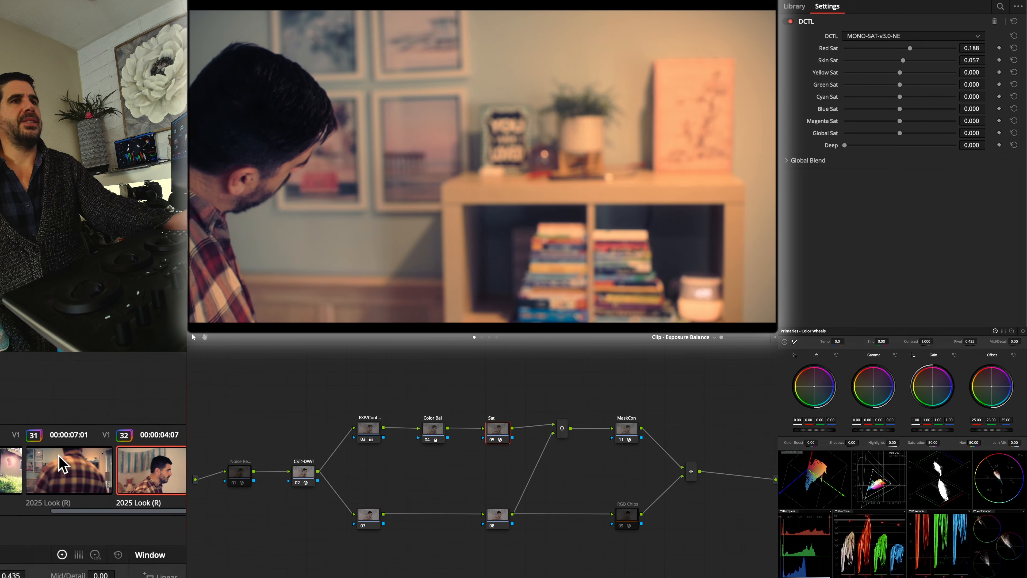
left_click(56, 457)
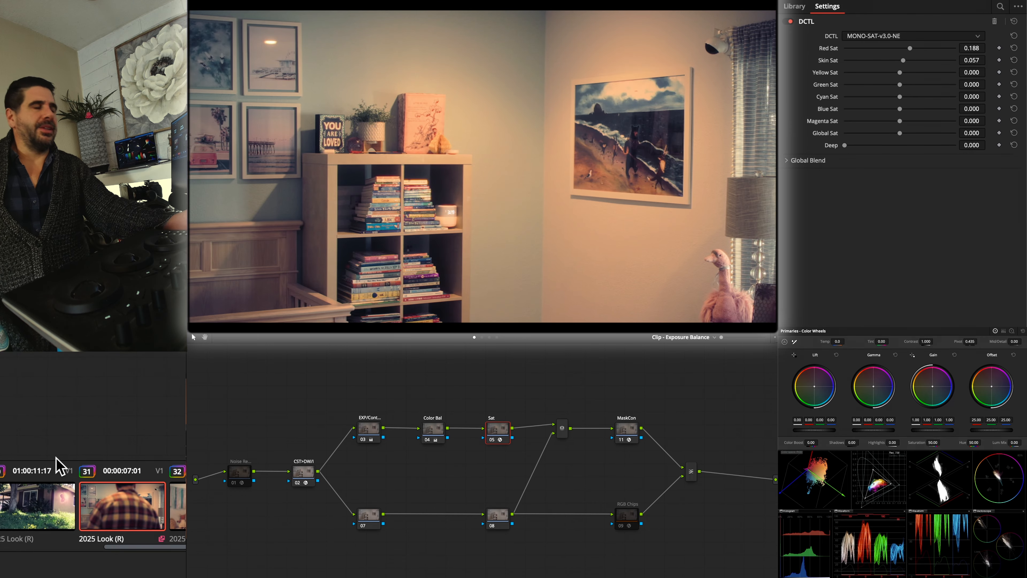
scroll(56, 457, "up", 1)
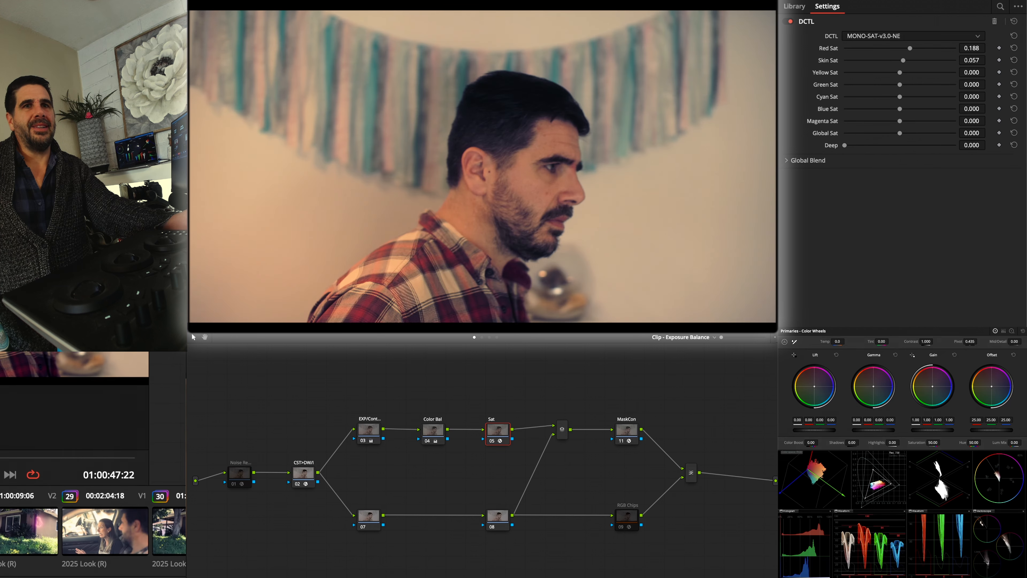
left_click(56, 458)
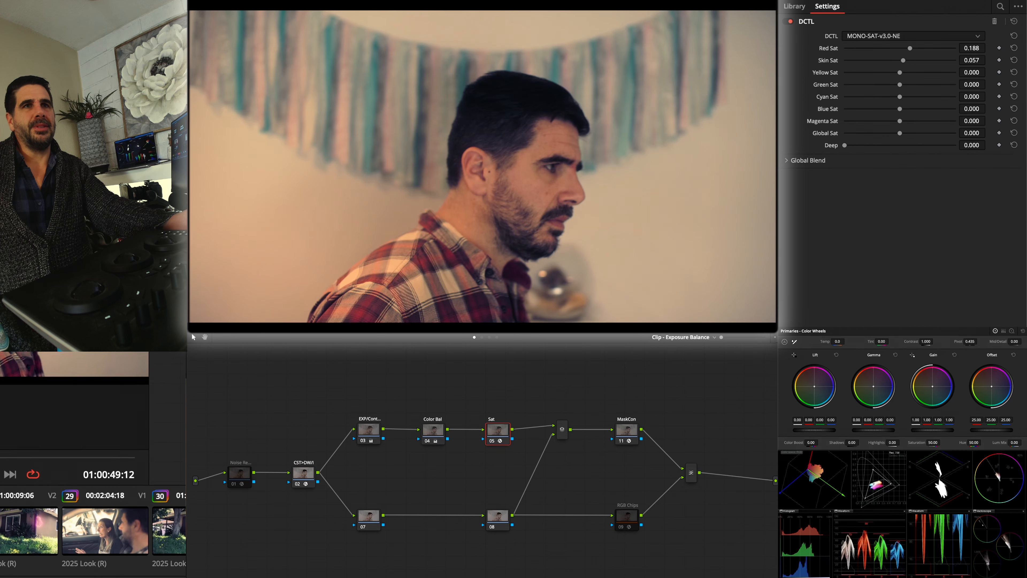
Review clips 33 to 36 and open clip 35 with the glowing pink ghost in the closet
mouse_move(56, 458)
left_mouse_down()
mouse_move(23, 457)
mouse_move(58, 458)
left_mouse_up()
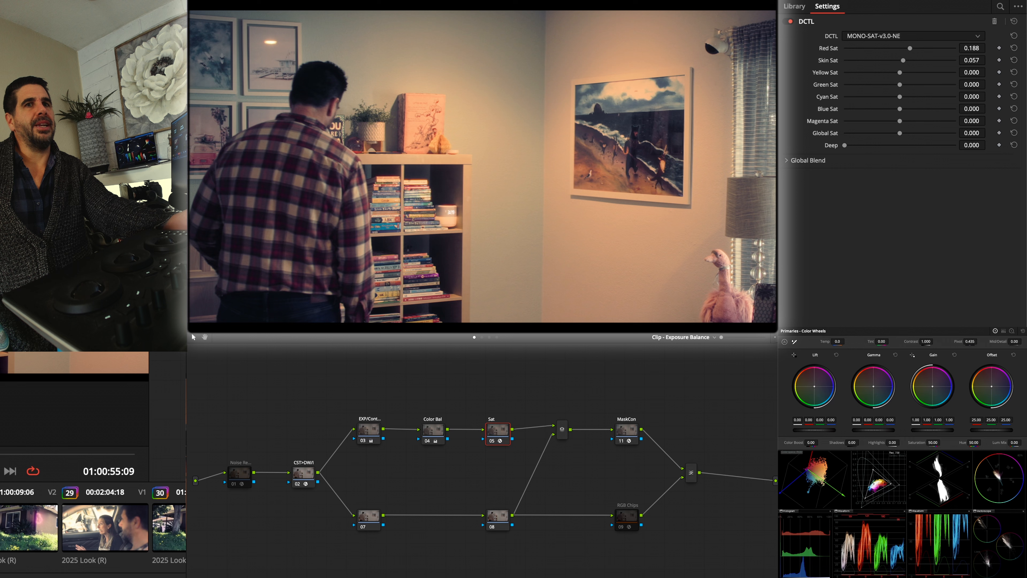
left_click_drag(0, 458, 56, 458)
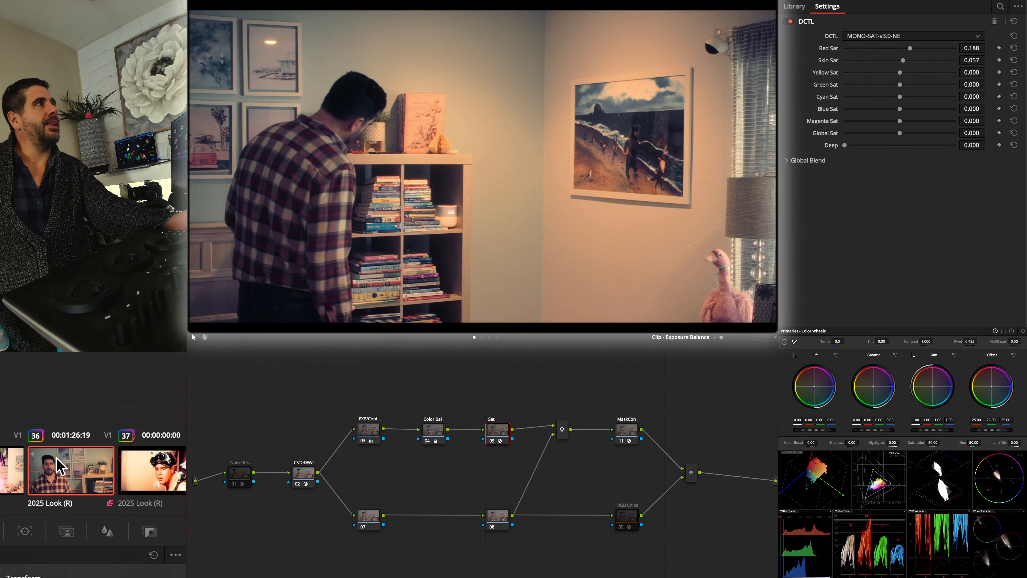
left_click(61, 458)
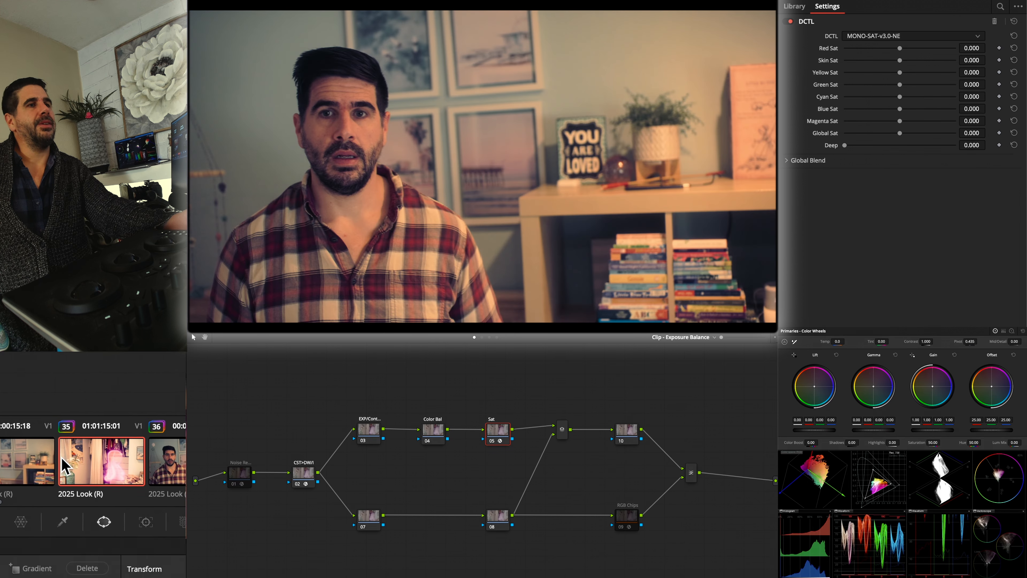
left_click(65, 465)
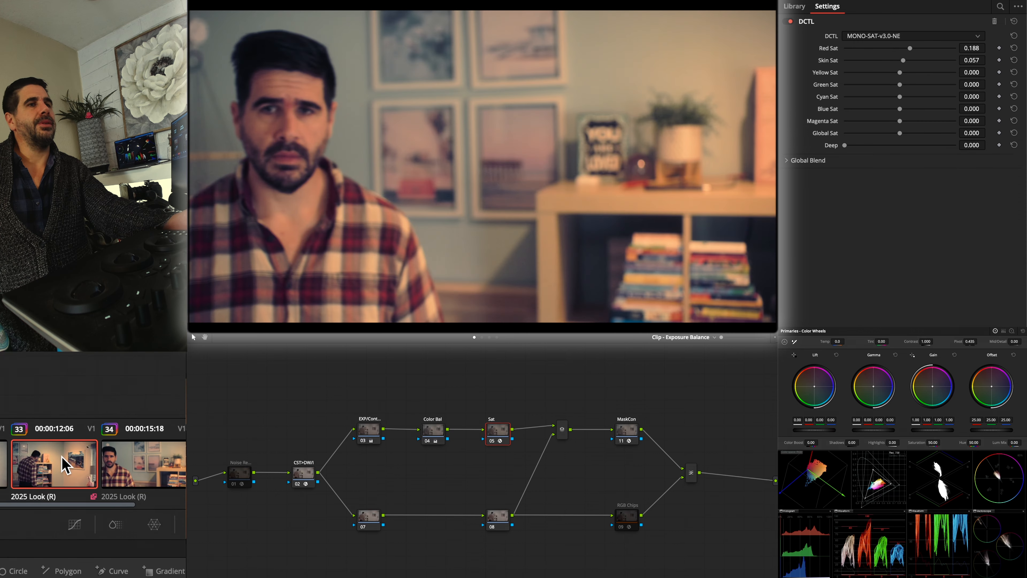
left_click(62, 465)
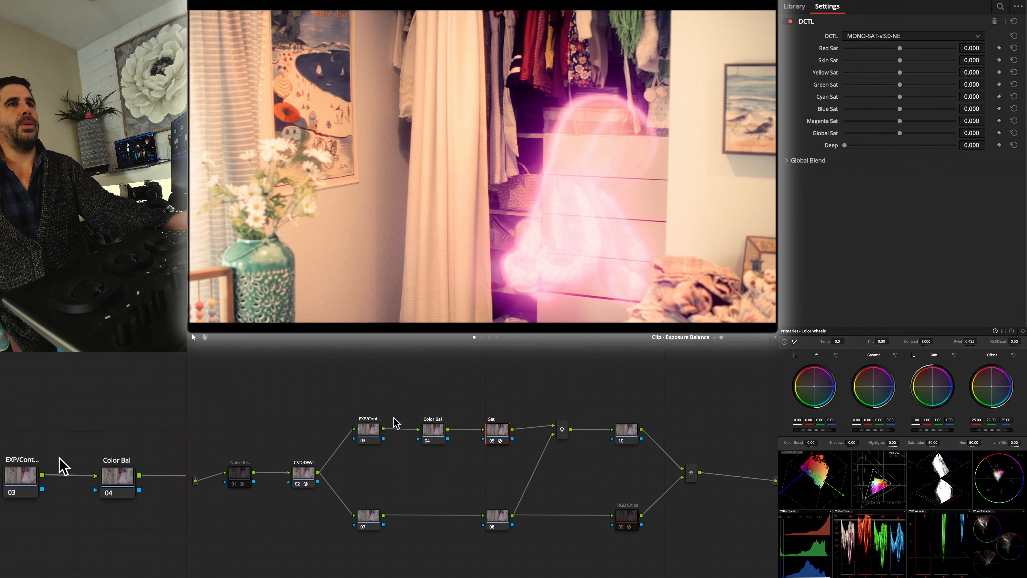
Darken clip 35 in the EXP/Cont node with lift 0.08, gamma -0.05 and gain 0.33, and balance its color in Color Bal
left_click(370, 429)
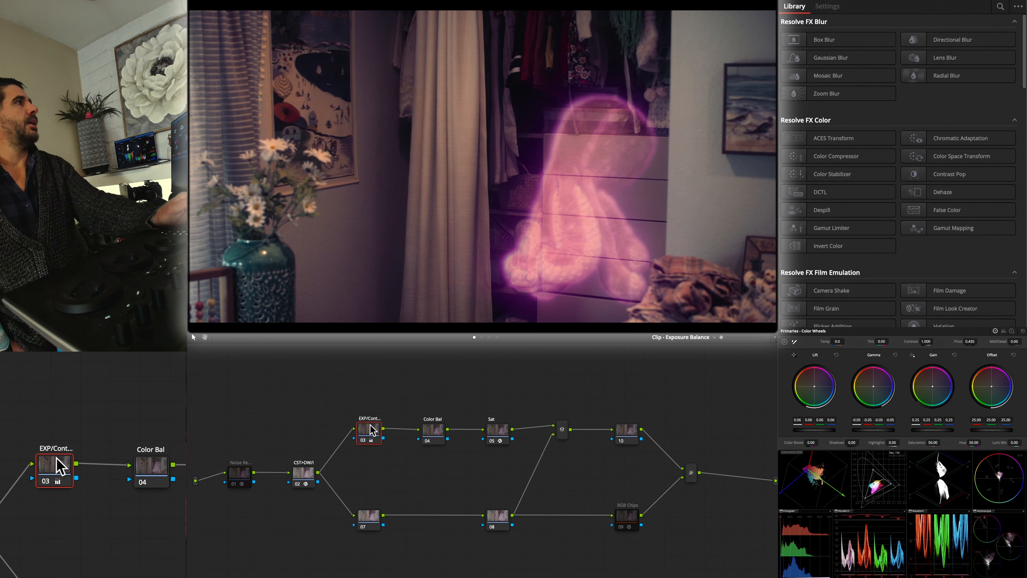
left_click(437, 433)
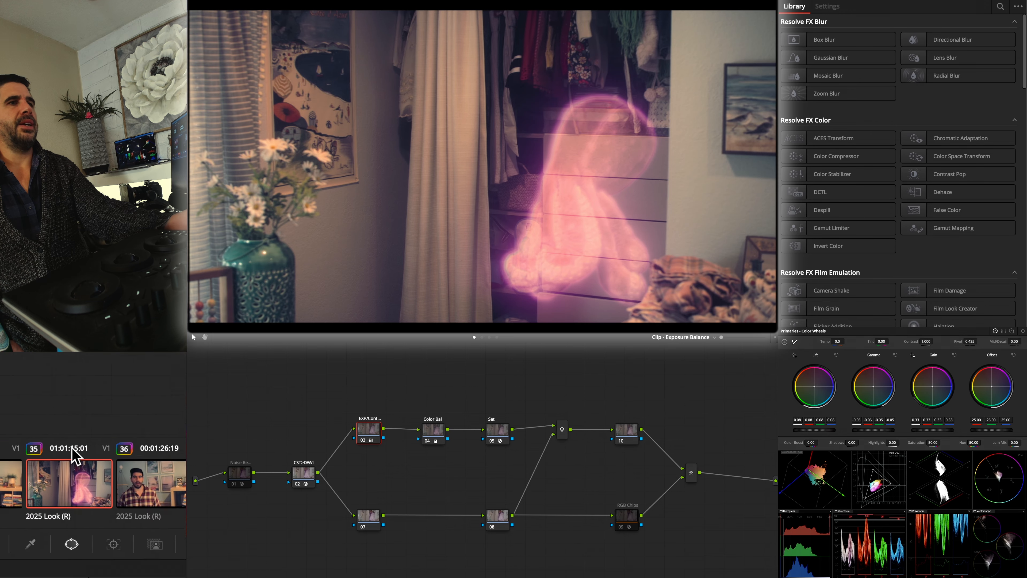
Check clip 34 with MaskCon off, and copy that MaskCon node's grade onto clip 35's unlabelled node 10
left_click(61, 465)
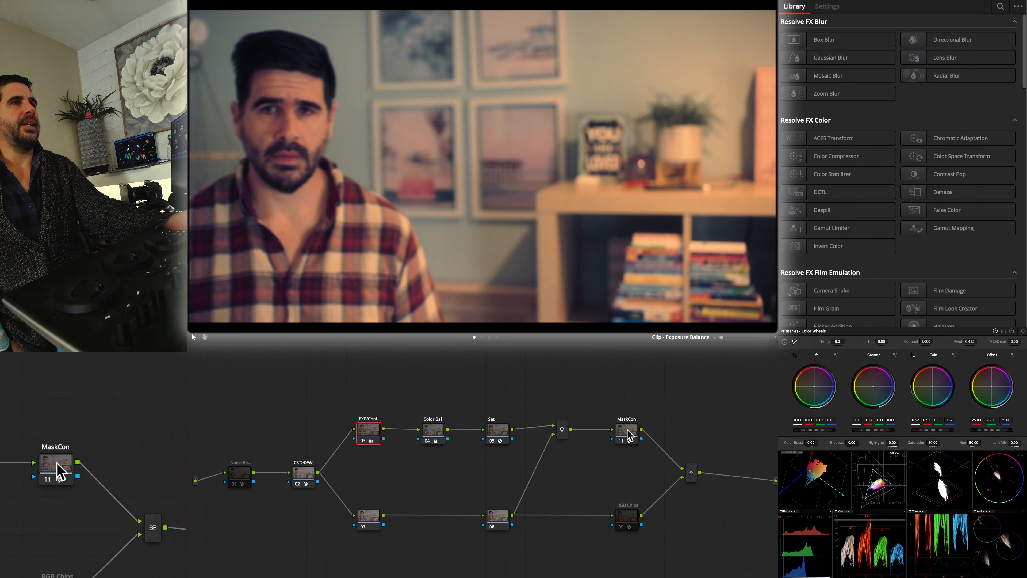
left_click(628, 432)
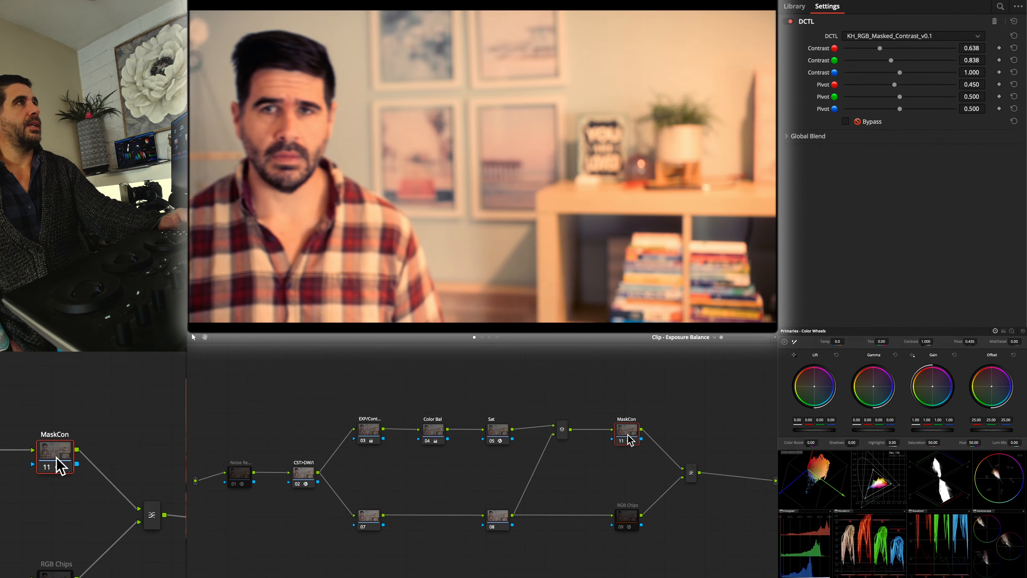
key("super+d")
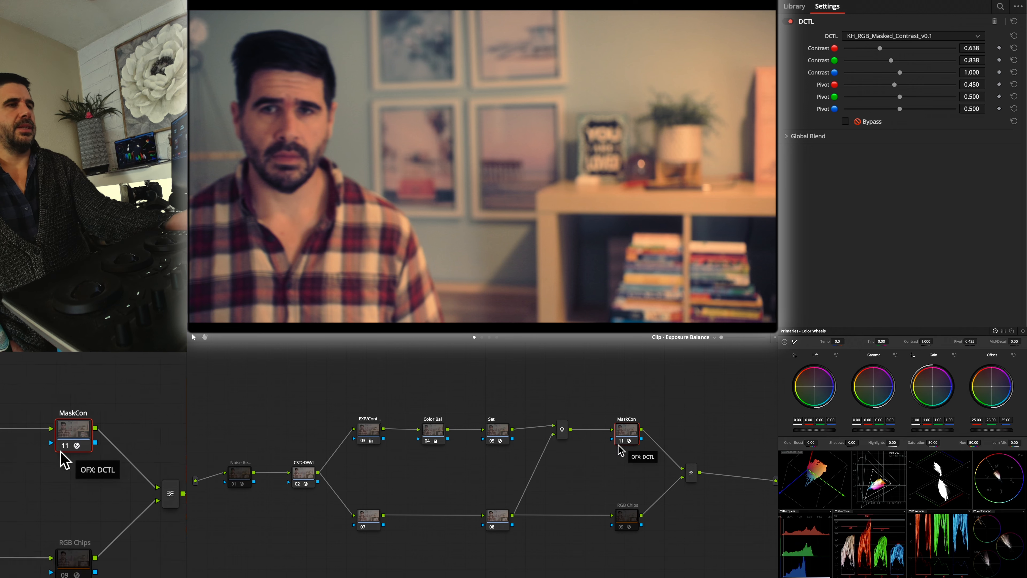
left_click(56, 458)
left_click(627, 431)
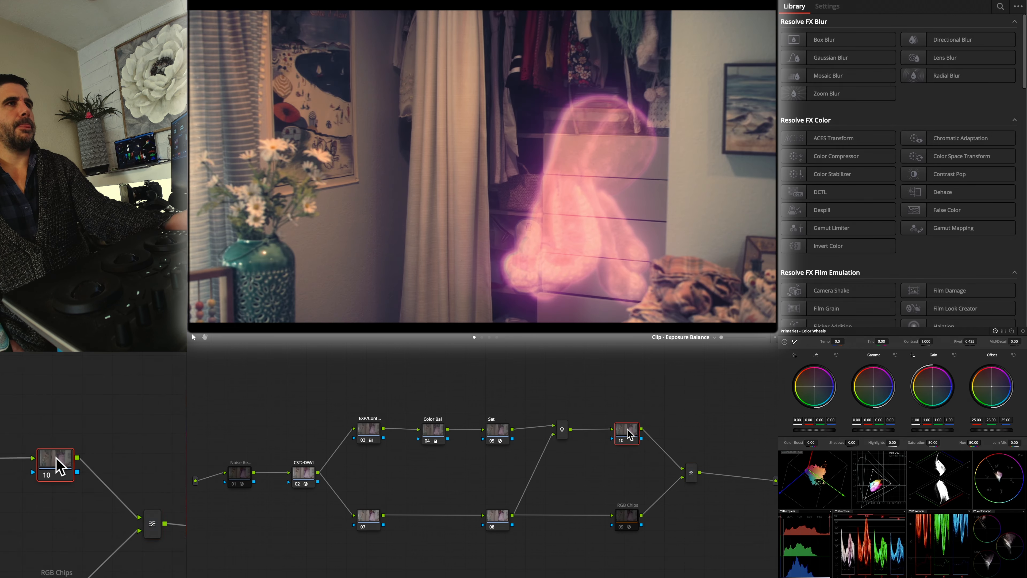
key("super+v")
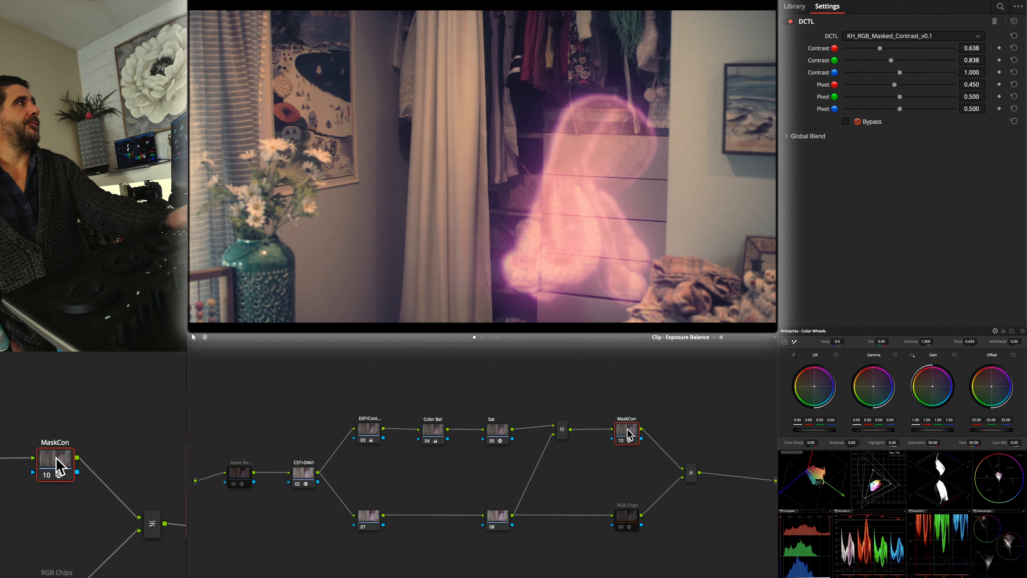
Shift clip 35's MaskCon node slightly nearer the layer mixer and toggle it repeatedly to compare its effect on the picture
left_click_drag(628, 435, 611, 433)
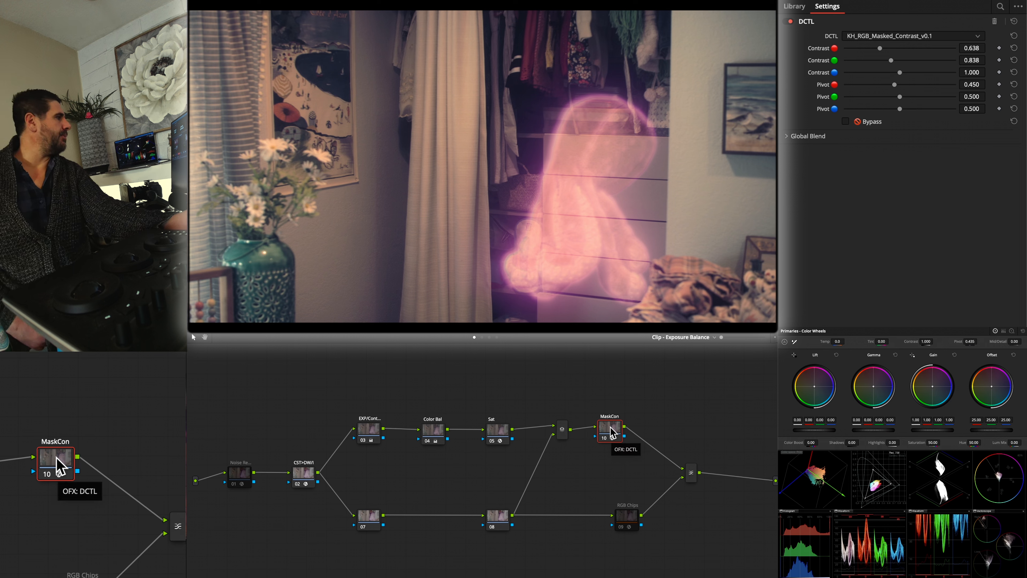
left_click_drag(612, 433, 613, 438)
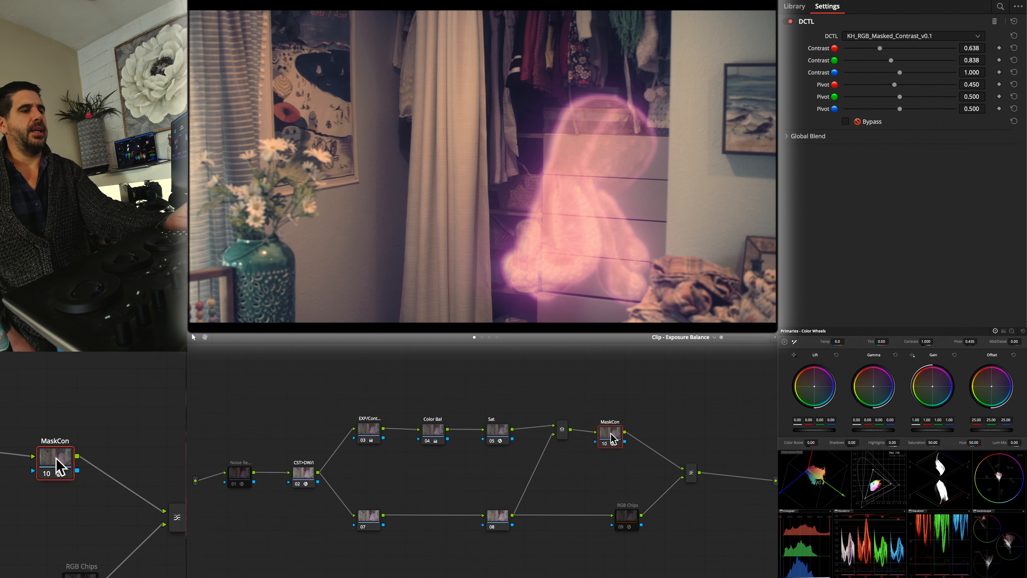
key("super+d")
key("super+d")
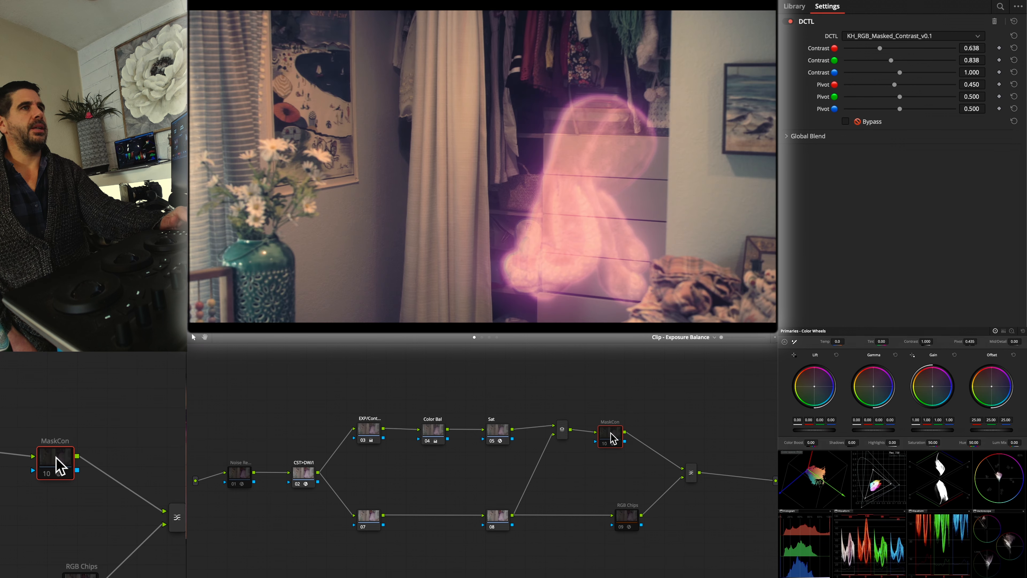
key("super+d")
key("super+d")
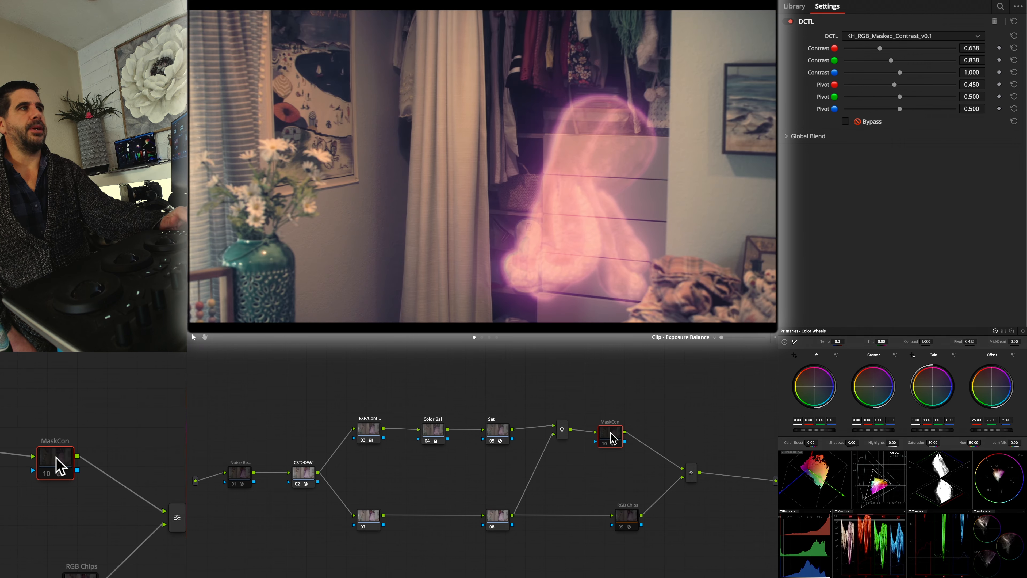
key("super+d")
key("super+d")
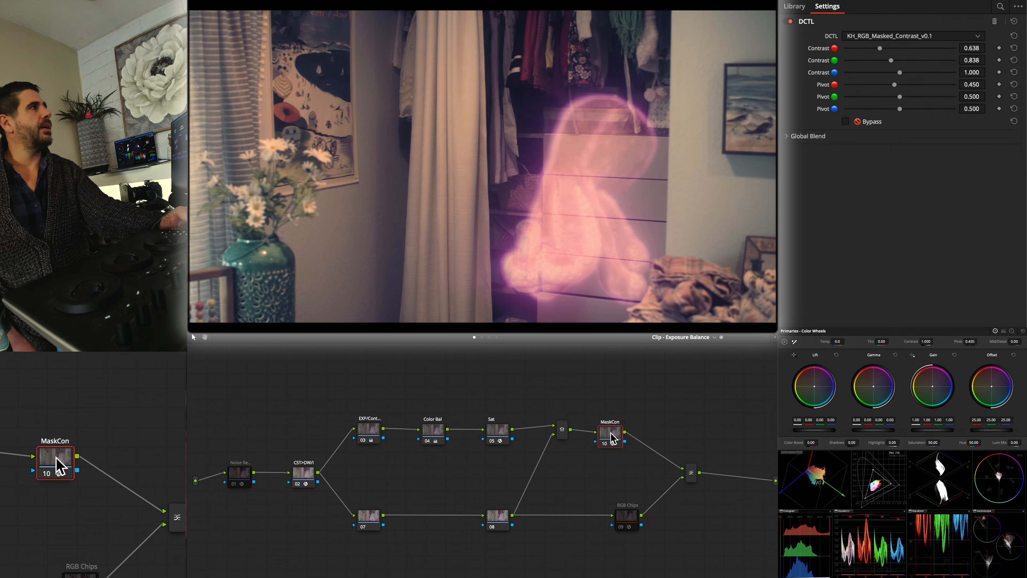
key("super+d")
key("super+d")
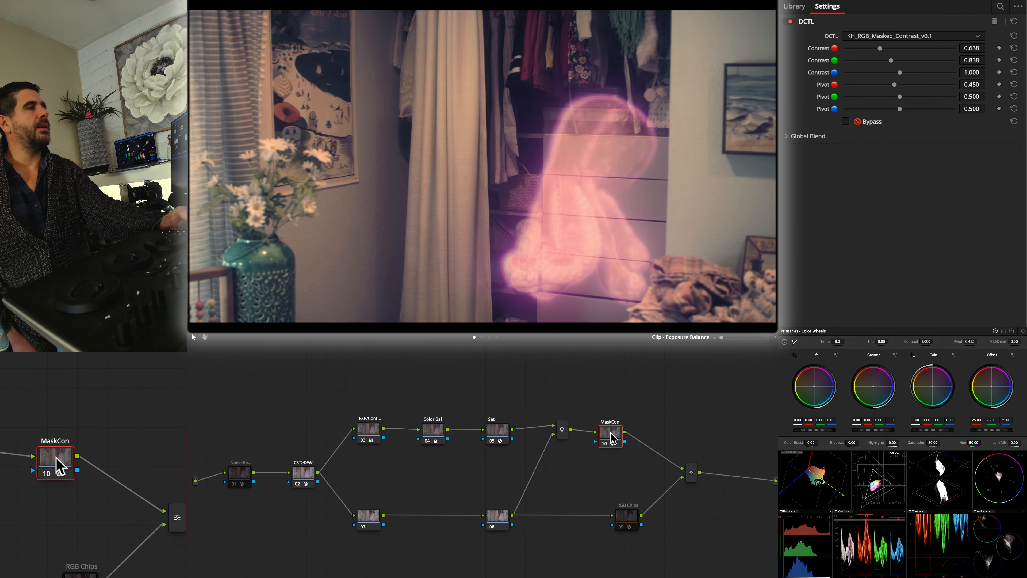
key("super+d")
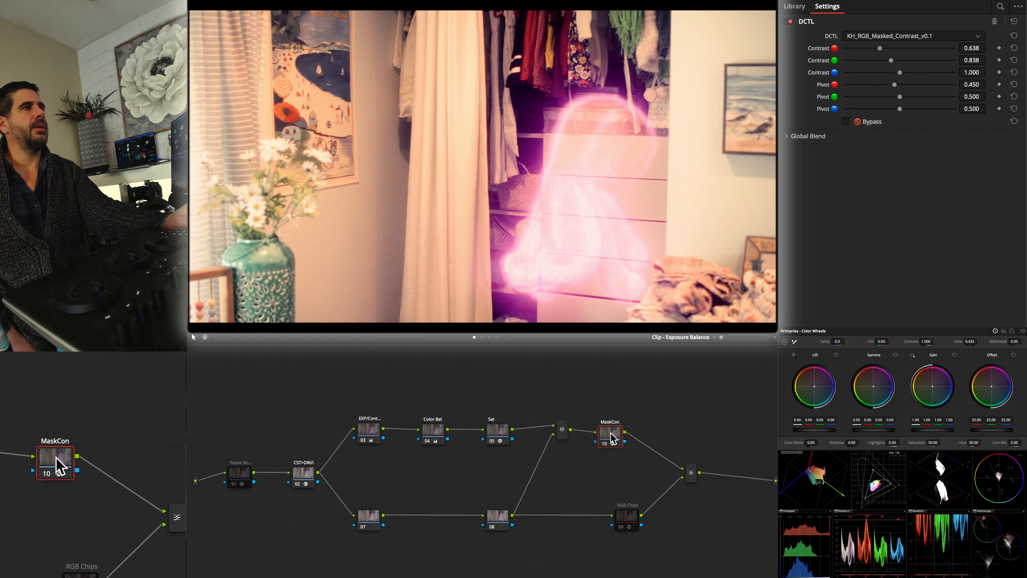
key("super+d")
Try adding NobeOmniScope Connect to the Power Windows graph, check the Split Adjust - Trims graph, and return to the Exposure Balance graph
left_click(490, 337)
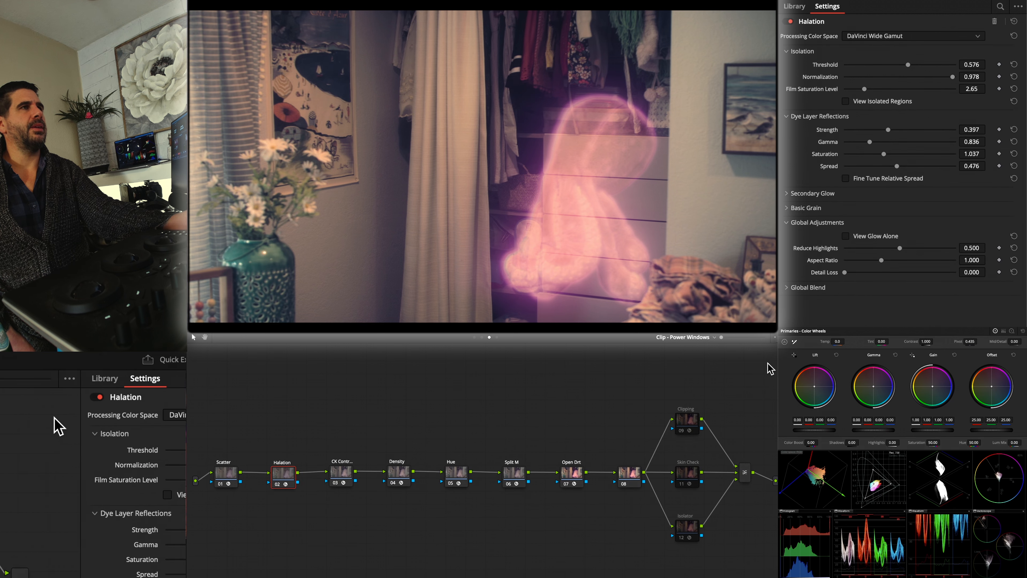
left_click(794, 6)
scroll(835, 230, "down", 20)
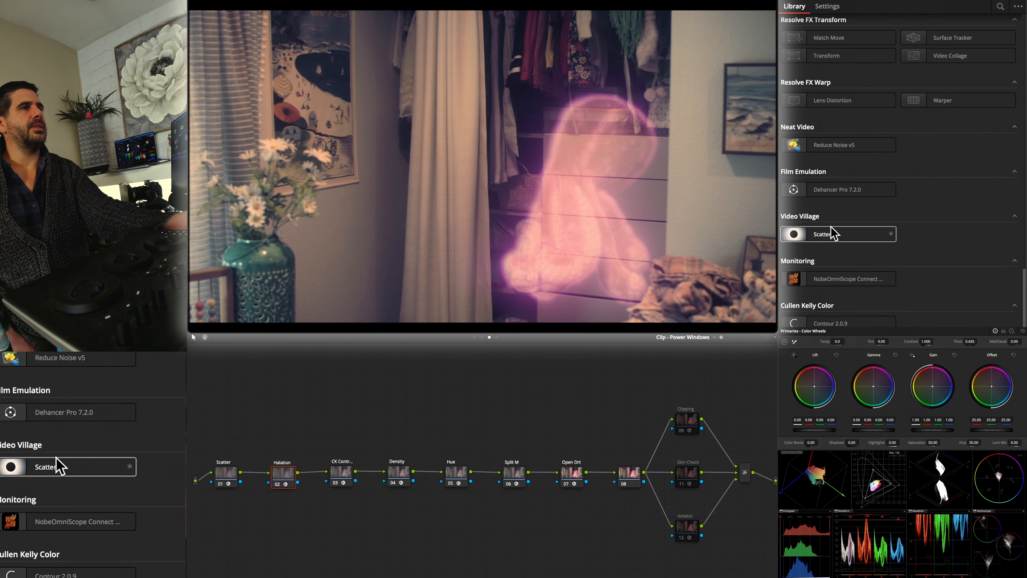
left_click_drag(833, 278, 618, 557)
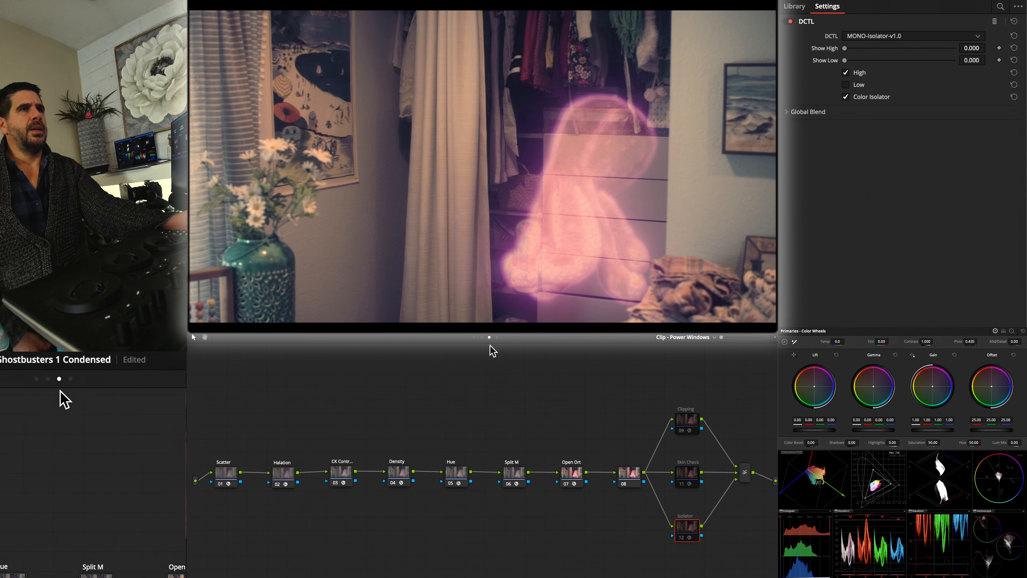
left_click(481, 337)
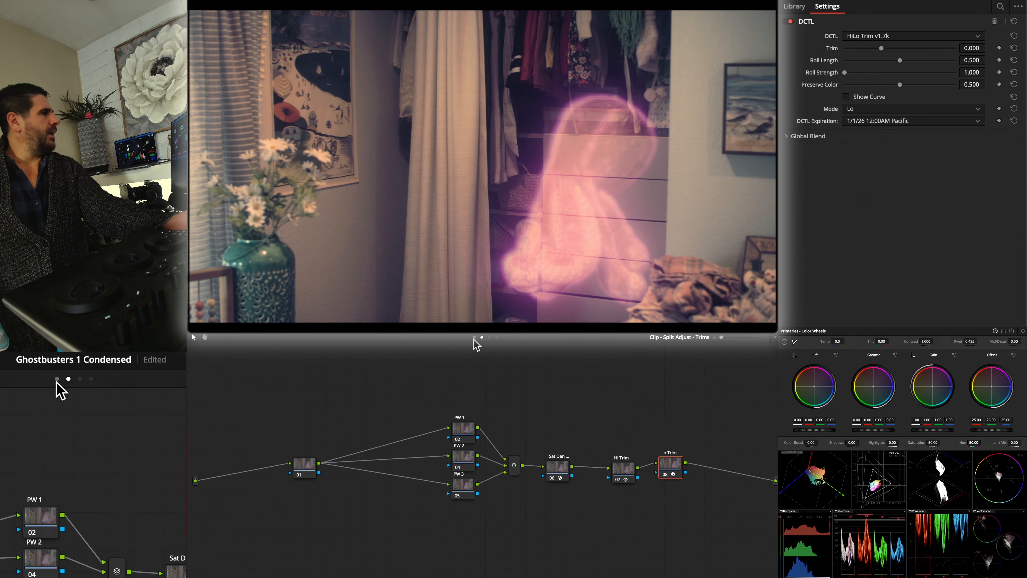
left_click(474, 337)
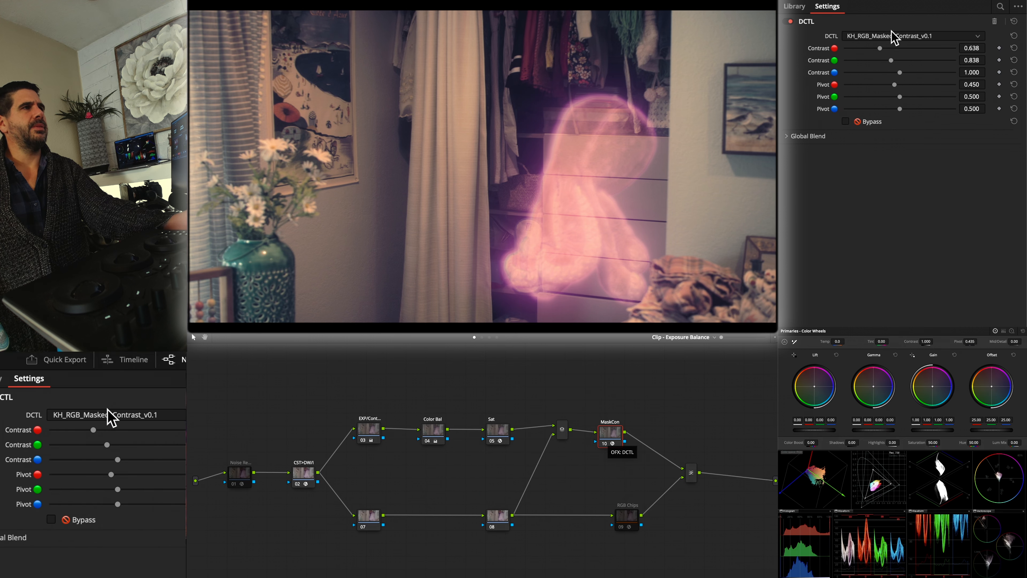
Remove the DCTL effect from clip 35's MaskCon node and toggle the node off and on to compare the picture
left_click(994, 22)
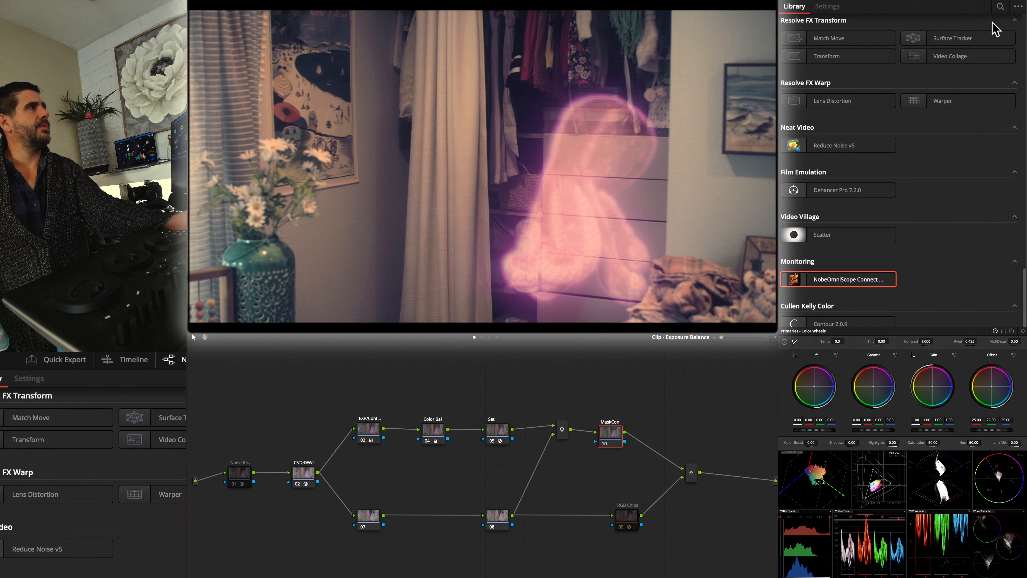
left_click(605, 432)
key("ctrl+d")
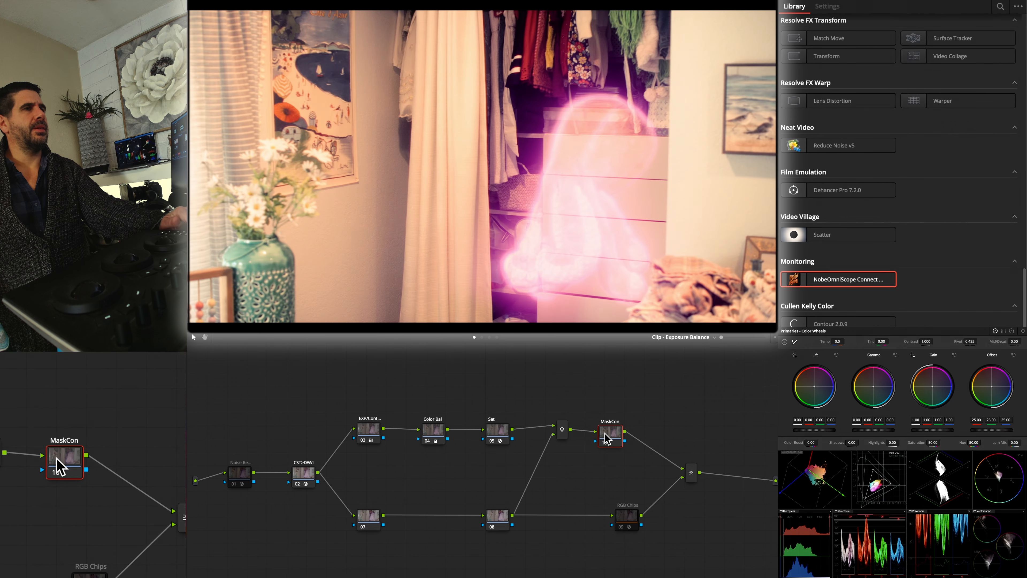
key("ctrl+d")
key("ctrl+d")
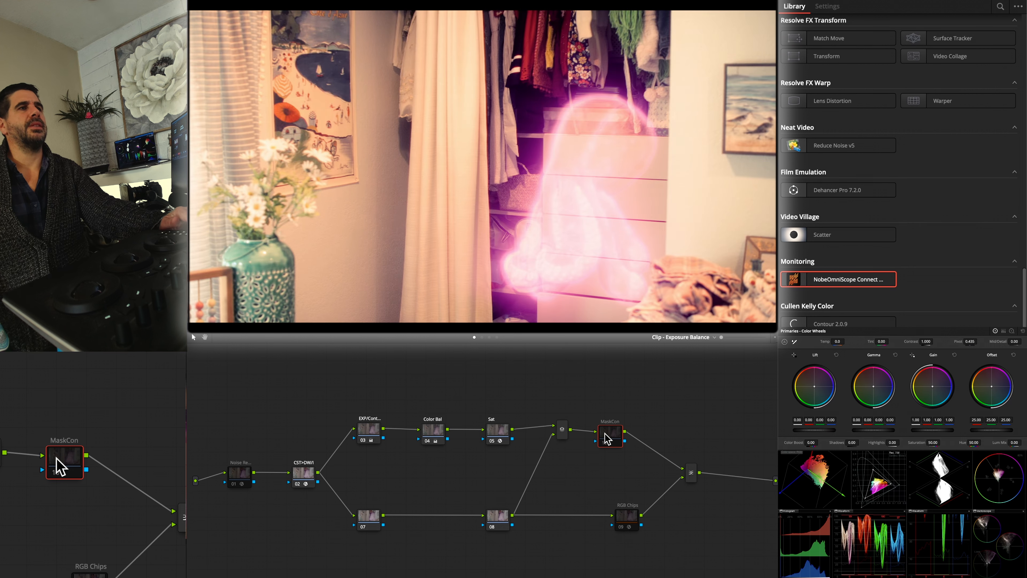
key("ctrl+d")
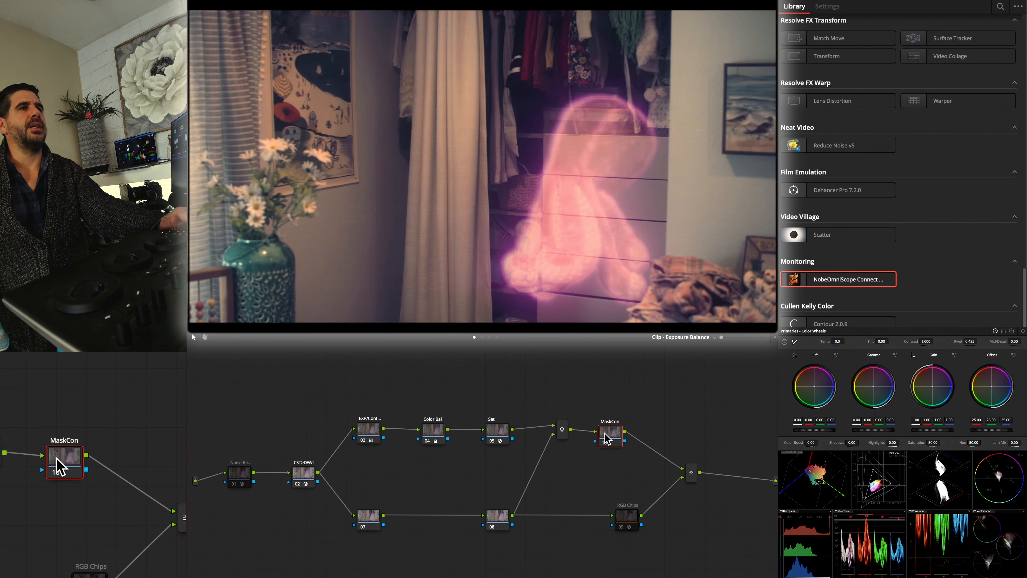
Return to clip 34 and compare the picture with its MaskCon node off and on
left_click(57, 458)
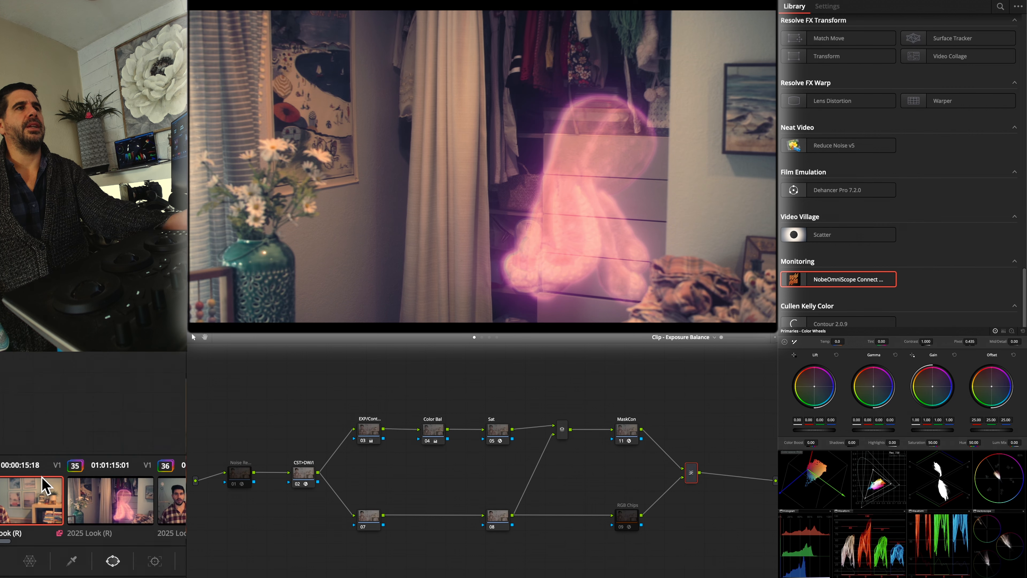
left_click(623, 439)
key("ctrl+d")
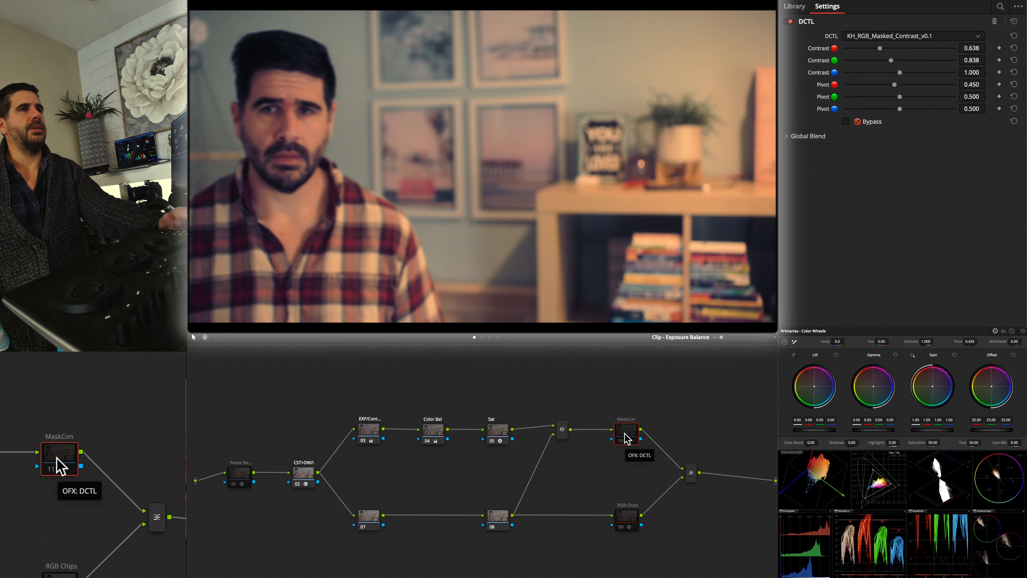
key("ctrl+d")
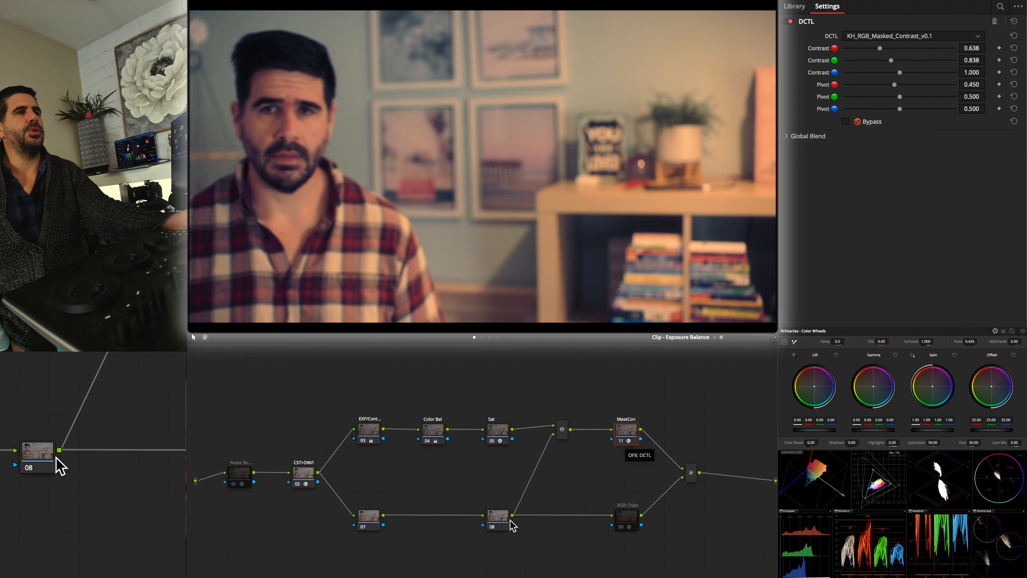
Try feeding node 08 directly into clip 34's final mixer in place of RGB Chips, and reconnect RGB Chips
left_click_drag(512, 515, 682, 479)
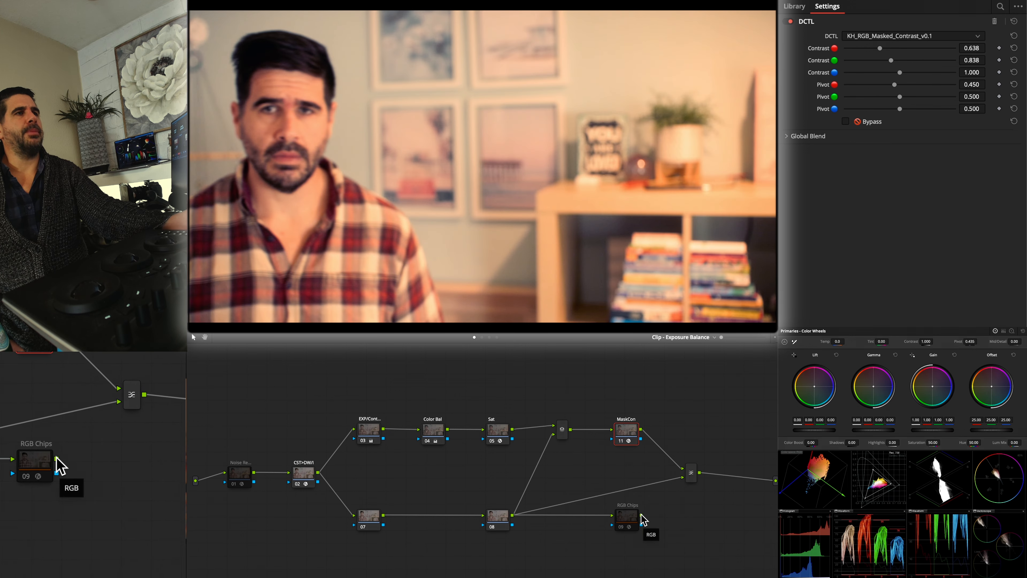
left_click(684, 478)
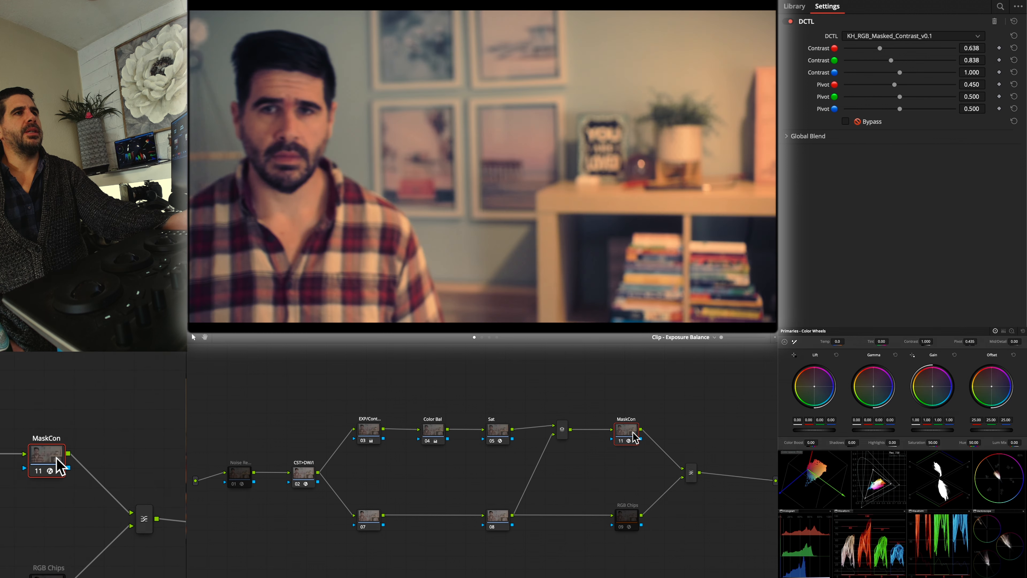
Recheck clip 34 with MaskCon off and on, and connect MaskCon's output straight to the graph output, bypassing the final mixer
key("super+d")
key("super+d")
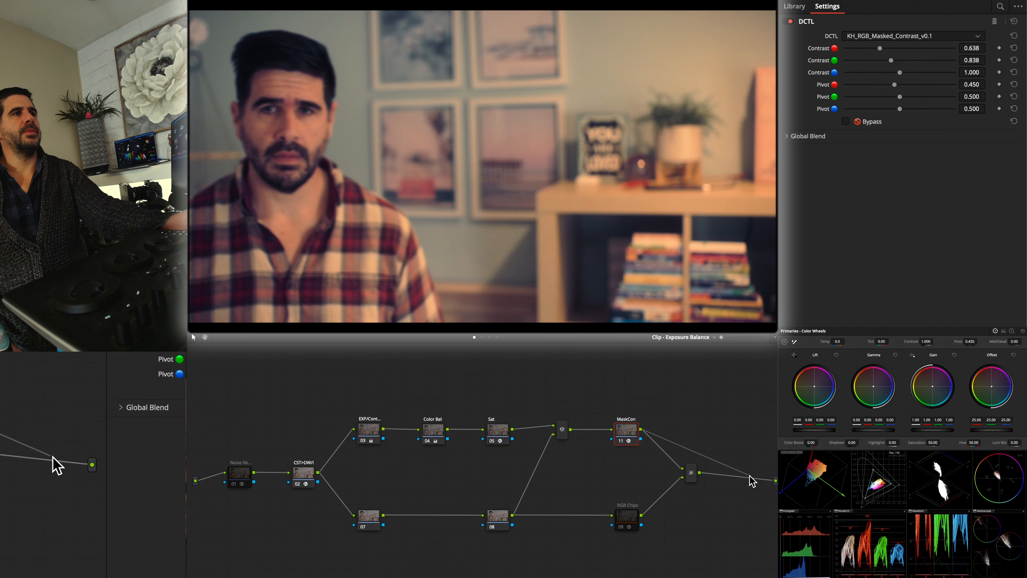
left_click_drag(775, 480, 641, 429)
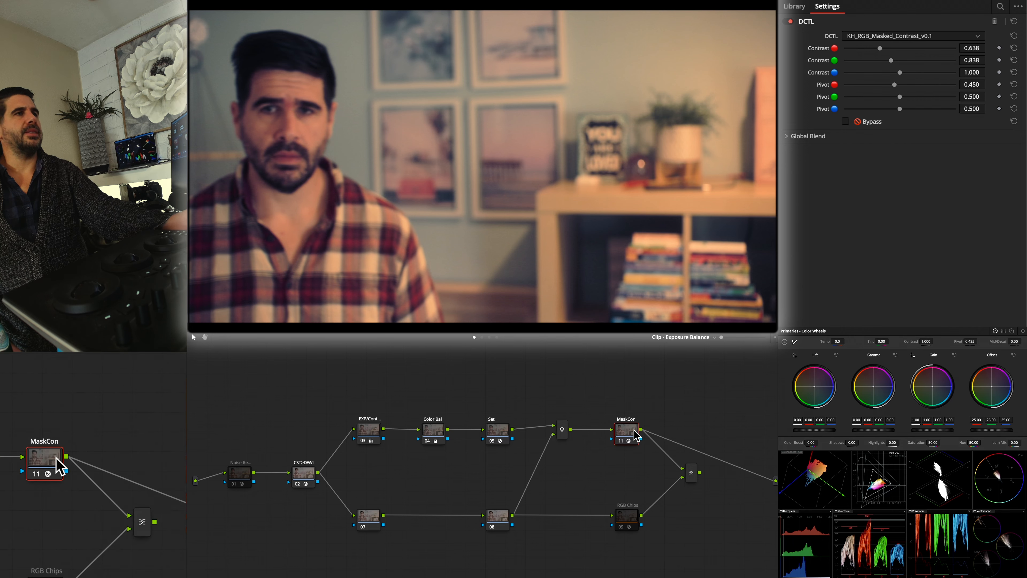
Compare clip 34's picture with its MaskCon node off and on while MaskCon feeds the graph output directly
key("ctrl+d")
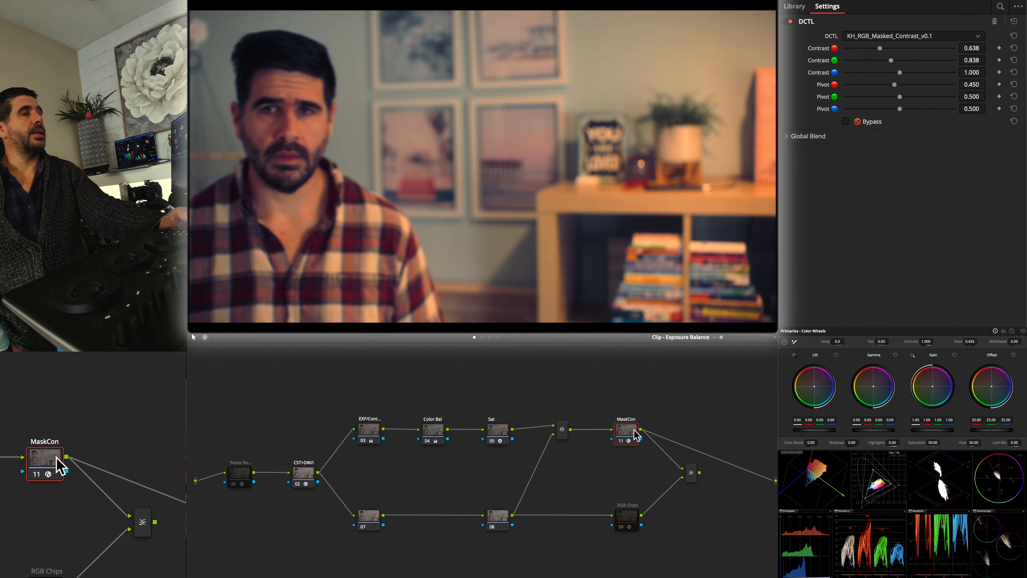
key("ctrl+d")
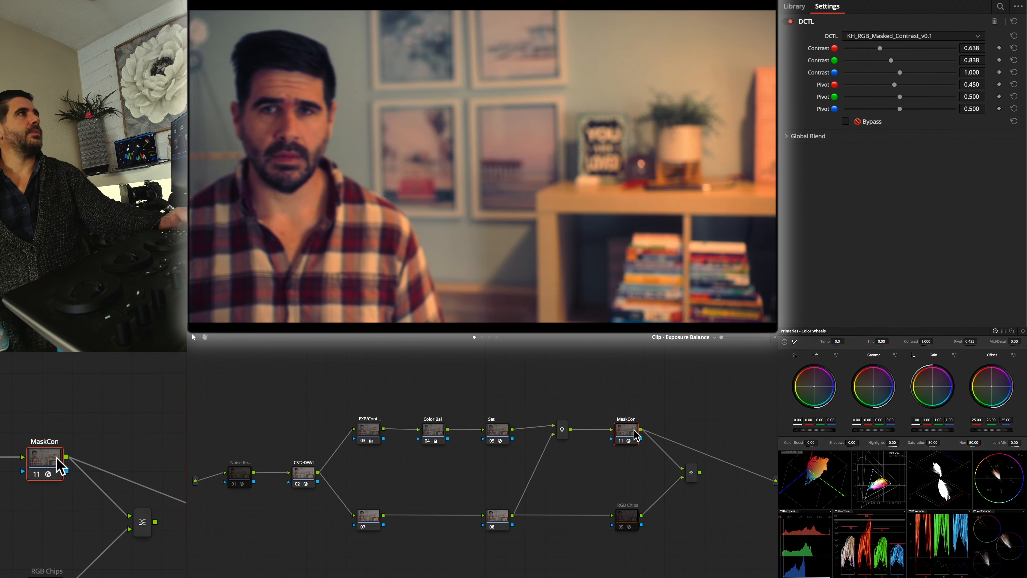
key("ctrl+d")
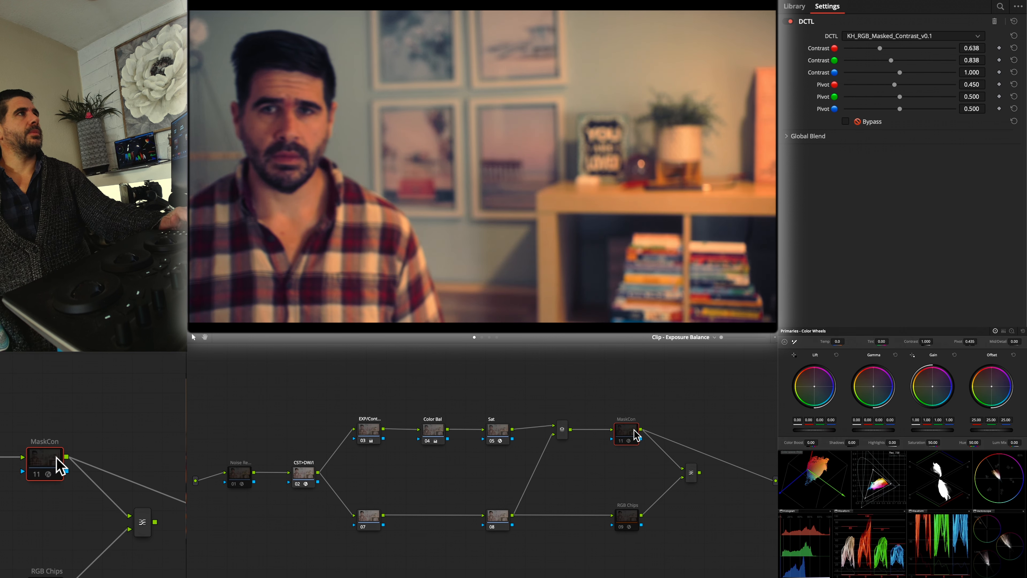
key("ctrl+d")
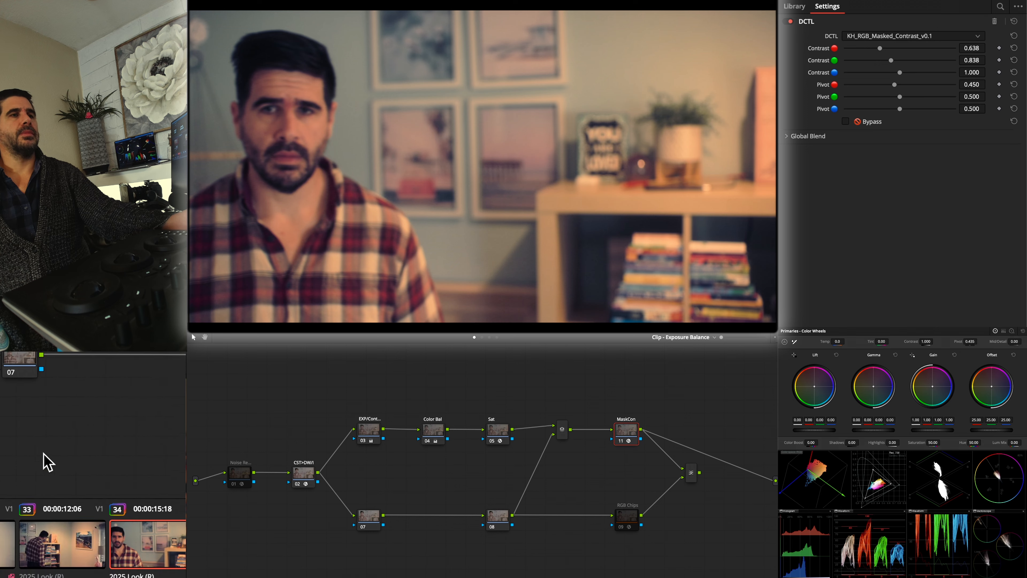
Connect clip 36's MaskCon output straight to the graph output, bypassing the final mixer, and compare the picture with MaskCon off and on
left_click(58, 462)
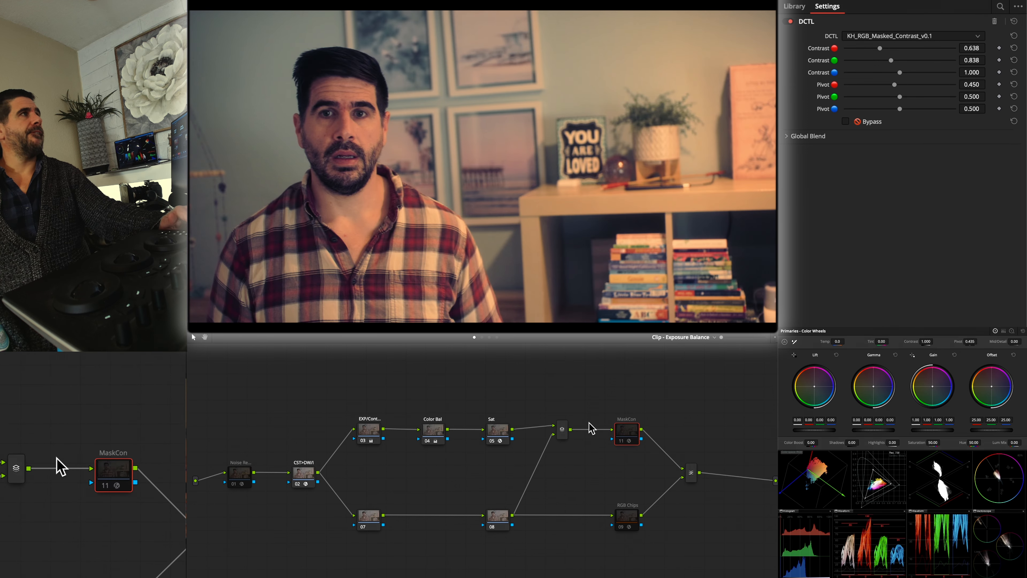
key("ctrl+d")
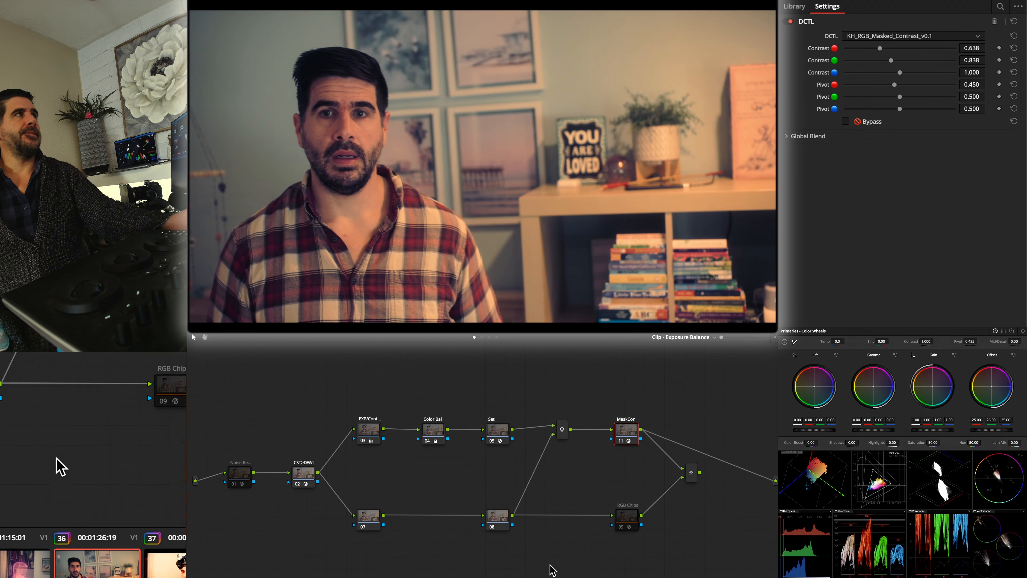
key("super+d")
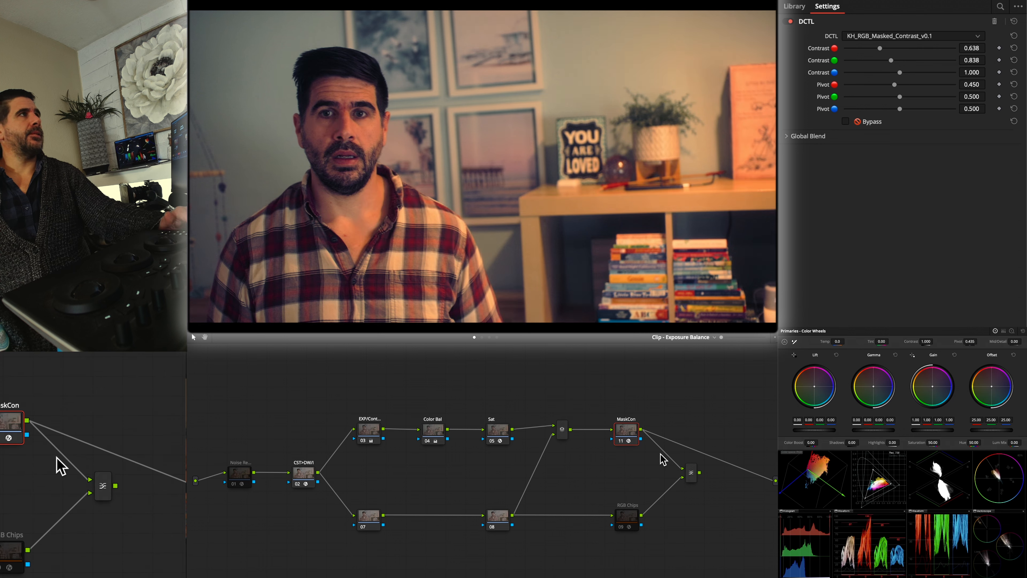
key("super+d")
key("super+d")
key("super+d")
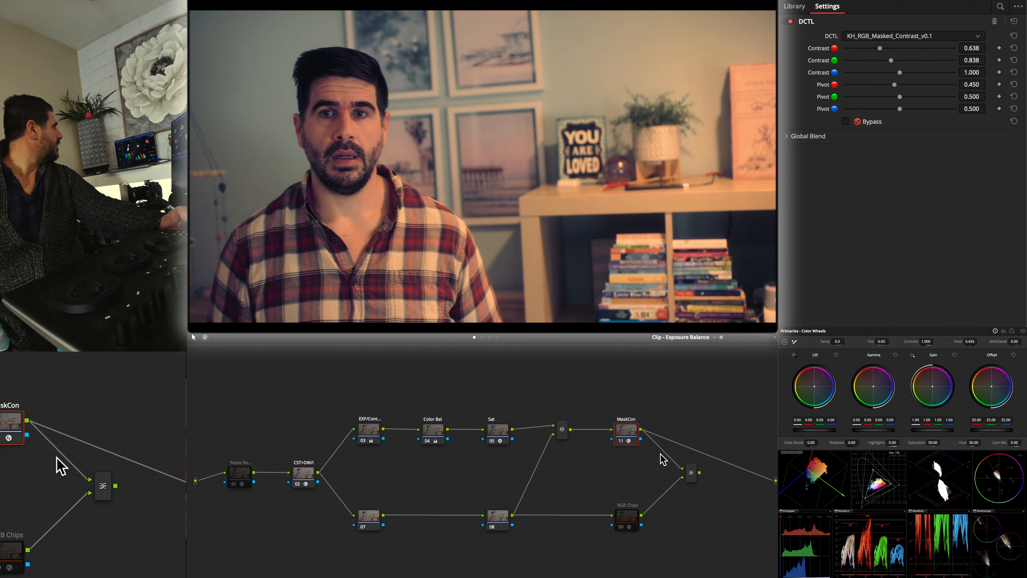
key("super+d")
key("super+d")
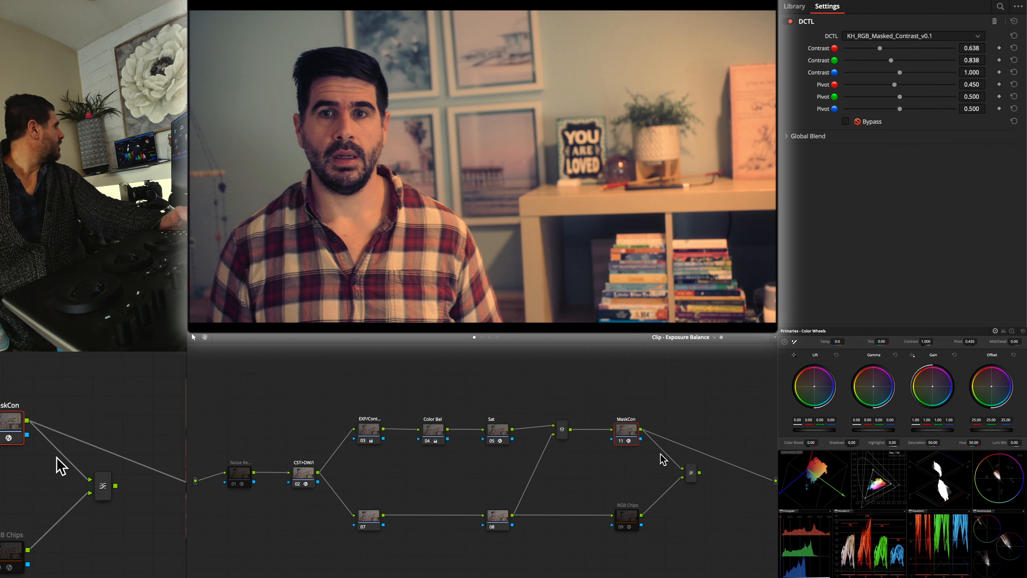
key("super+d")
key("super+d")
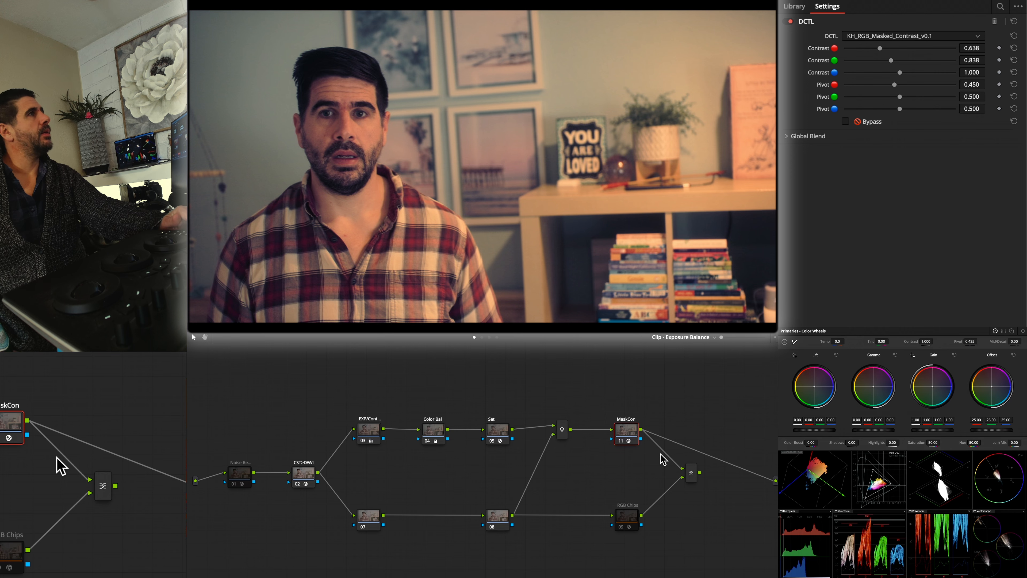
key("super+d")
key("super+d")
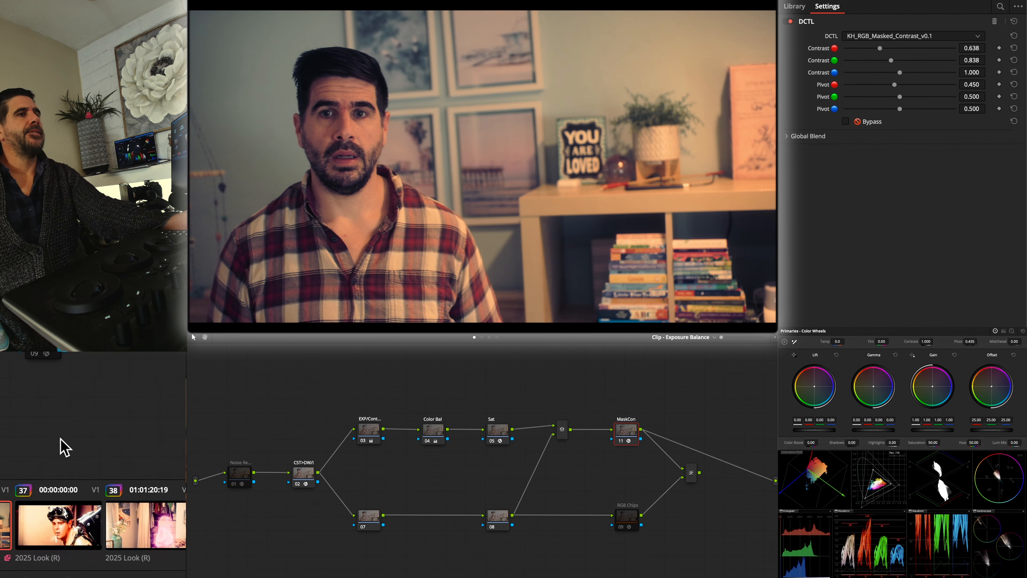
Apply clip 35's grade to the closet ghost shot in clip 38 and check the picture with its MaskCon node off and on
left_click(58, 459)
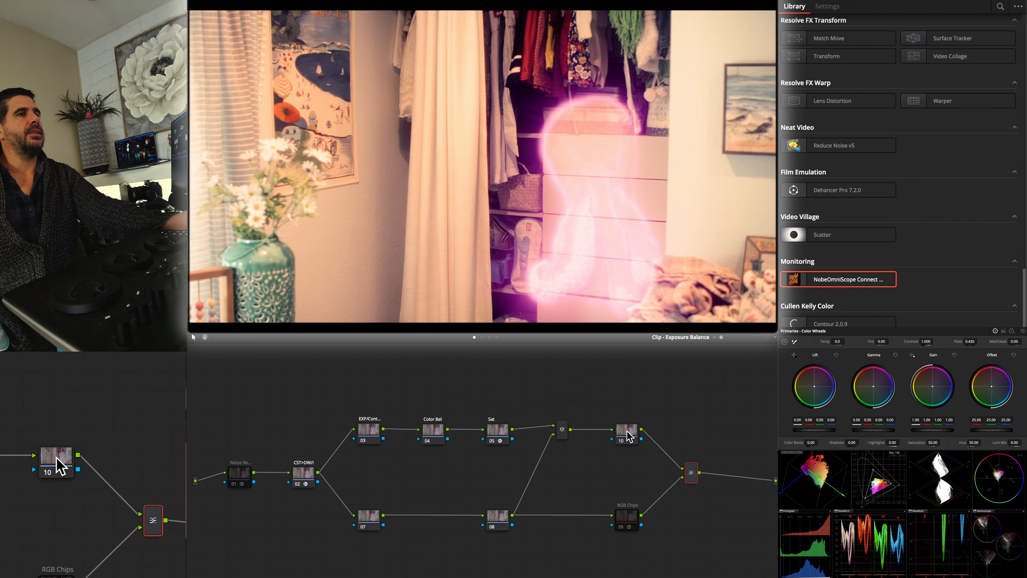
left_click(41, 463)
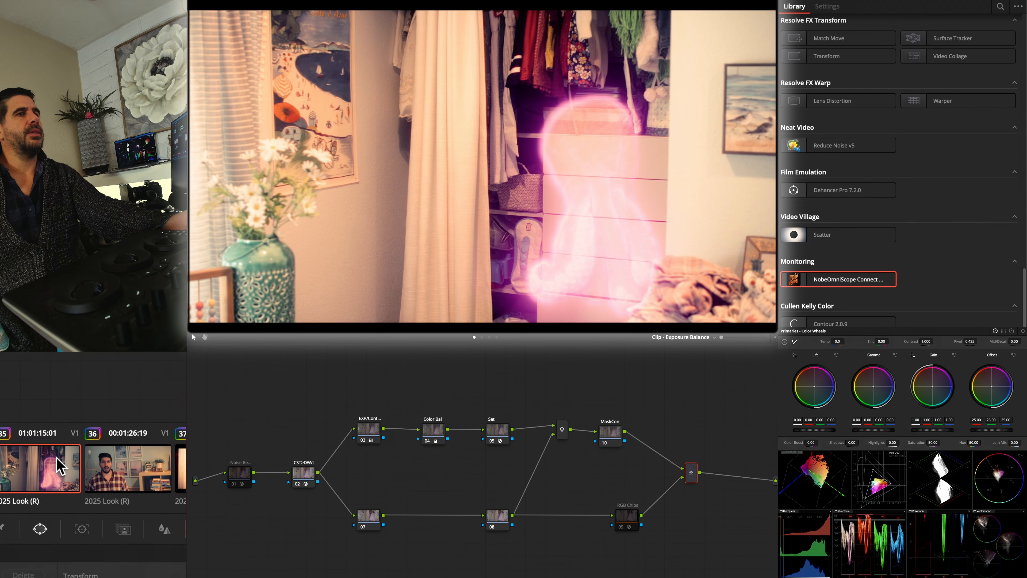
left_click(59, 466)
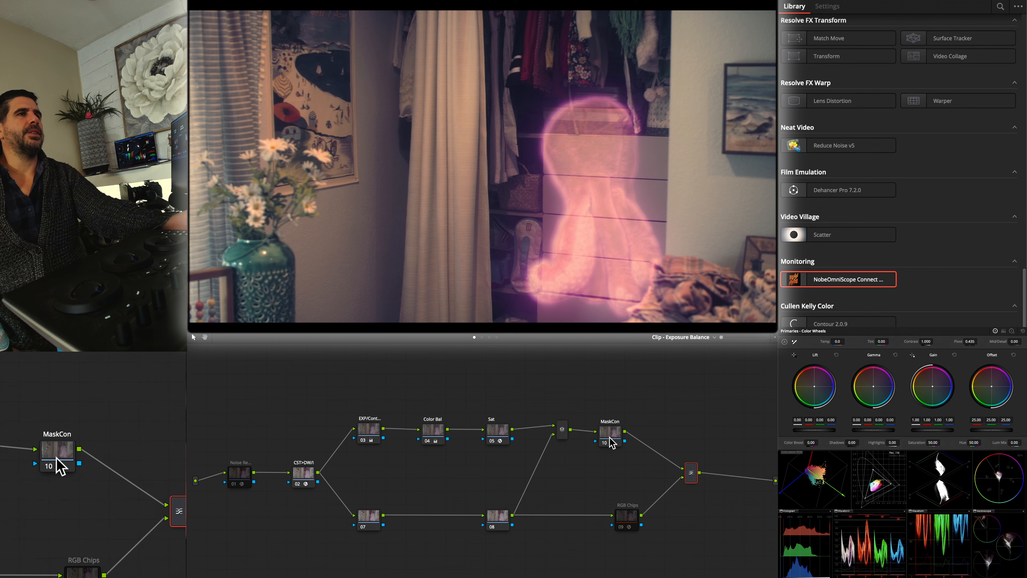
key("super+d")
key("super+d")
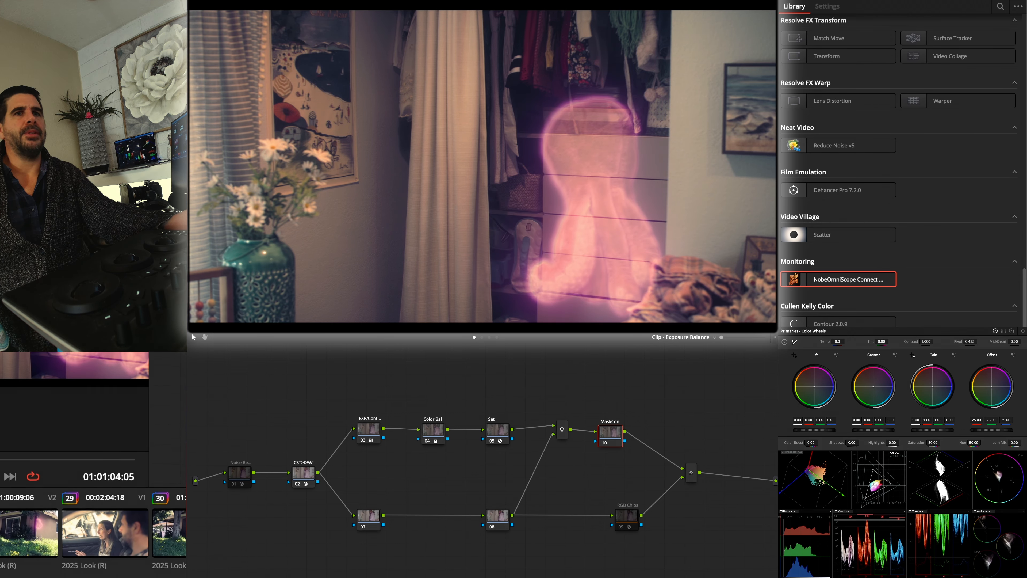
Grade clip 39 like the other plaid-shirt shots, and set clip 40's EXP/Cont node to lift 0.01, gamma 0.02 and gain 0.78
left_click_drag(15, 457, 43, 454)
left_click(57, 465)
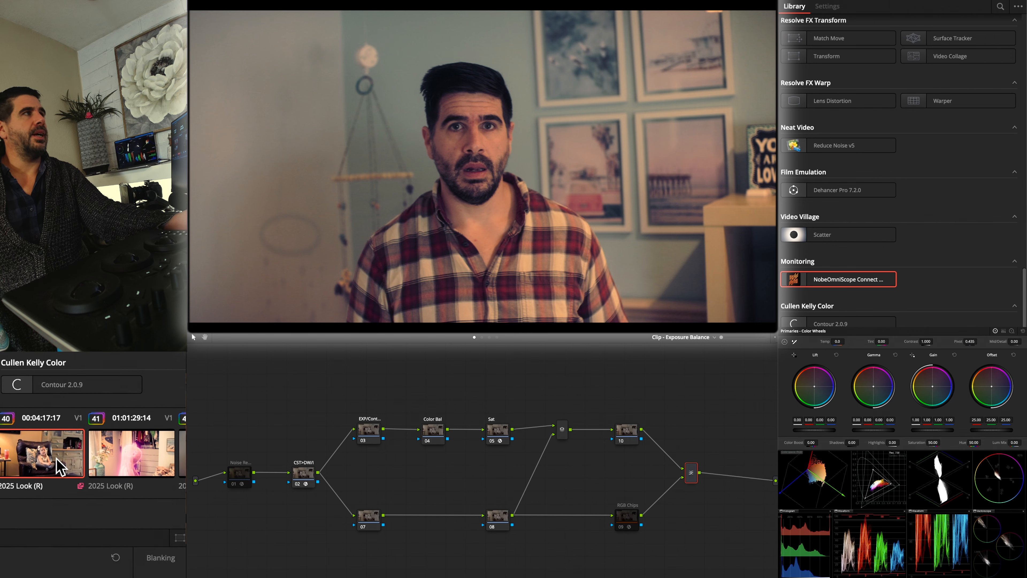
left_click(61, 465)
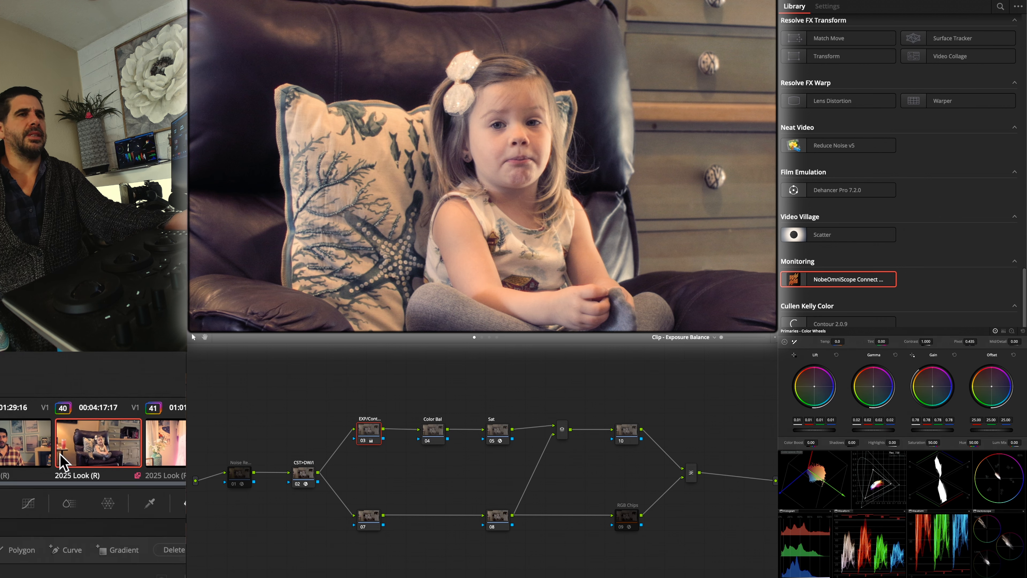
Apply the graded closet ghost shot's grade to clip 41 and the graded plaid-shirt shot's grade to clip 42
left_click(56, 458)
left_click(56, 457)
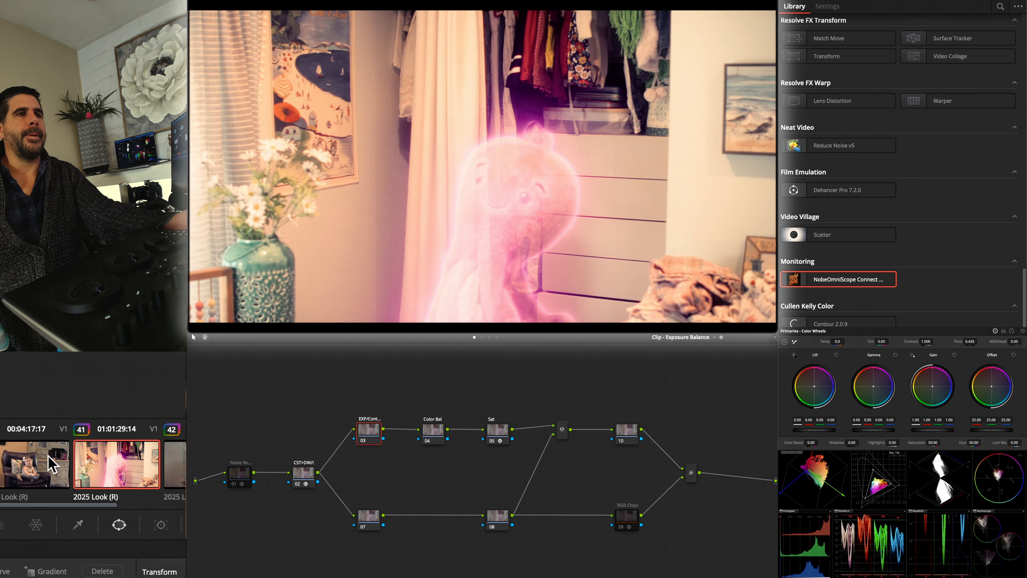
left_click(57, 466)
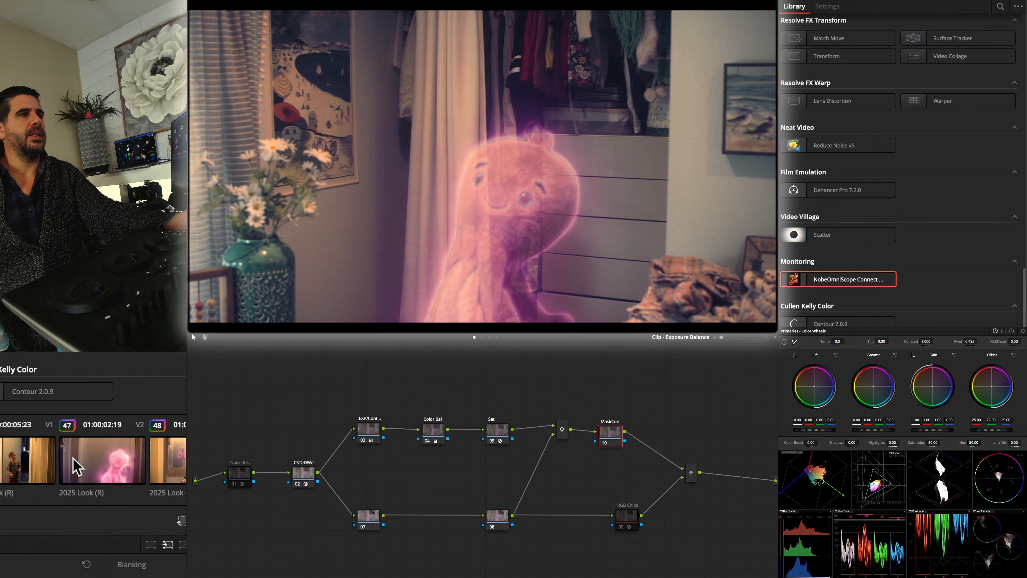
left_click(64, 463)
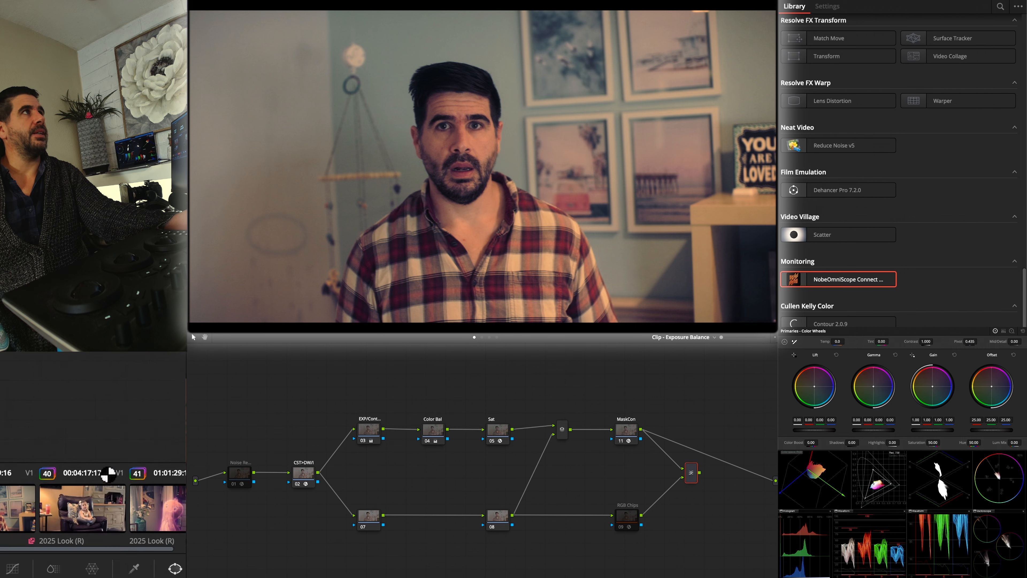
left_click(1, 465)
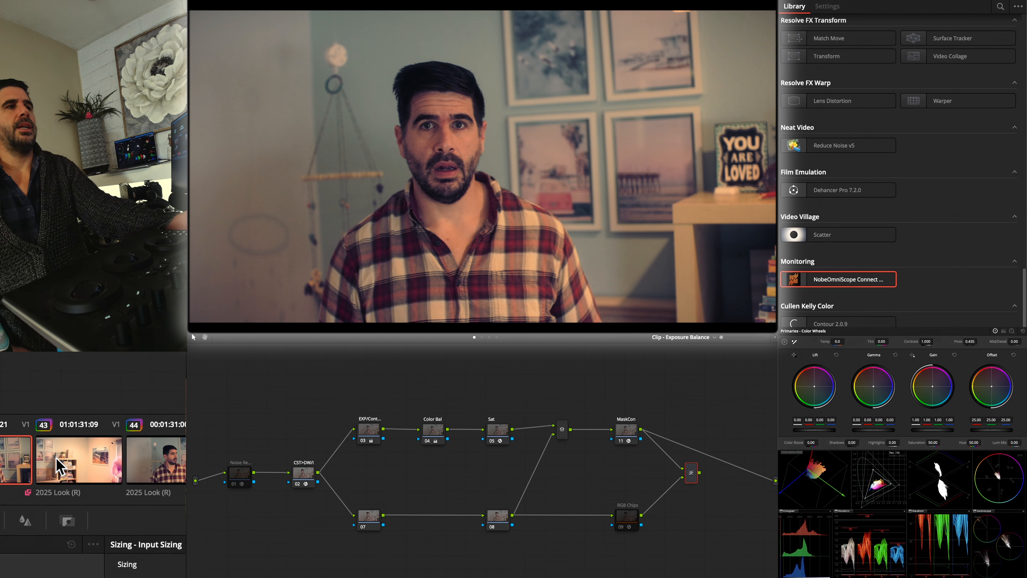
Compare clip 41's and clip 42's grades on the bookcase shot in clip 43, and keep clip 42's grade
left_click(56, 458)
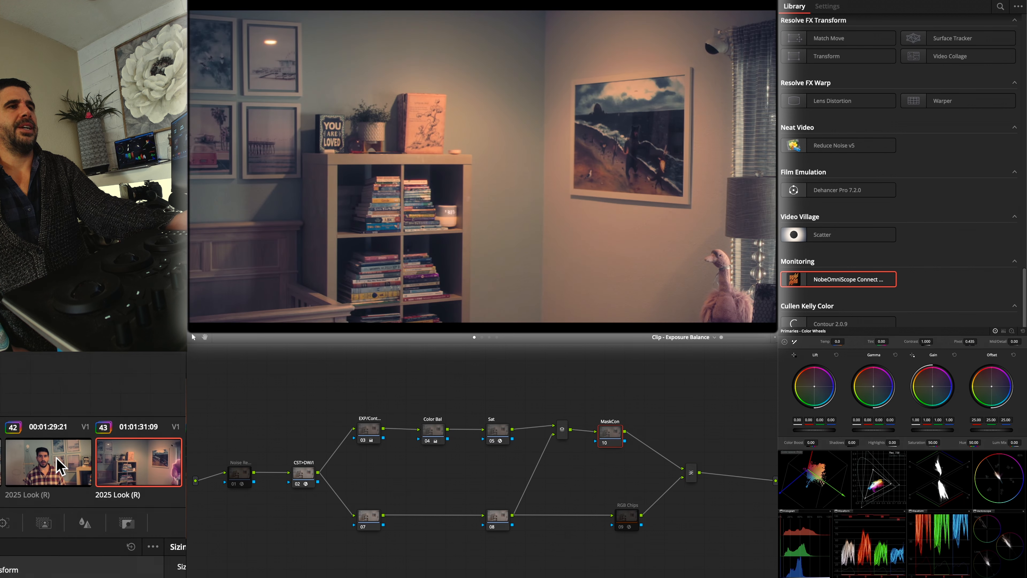
key("super+z")
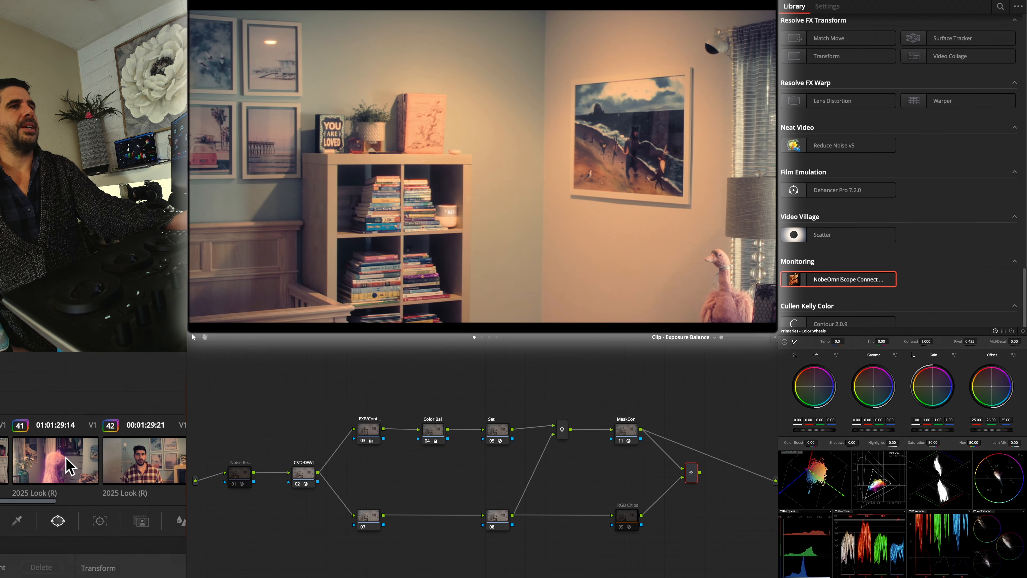
middle_click(57, 458)
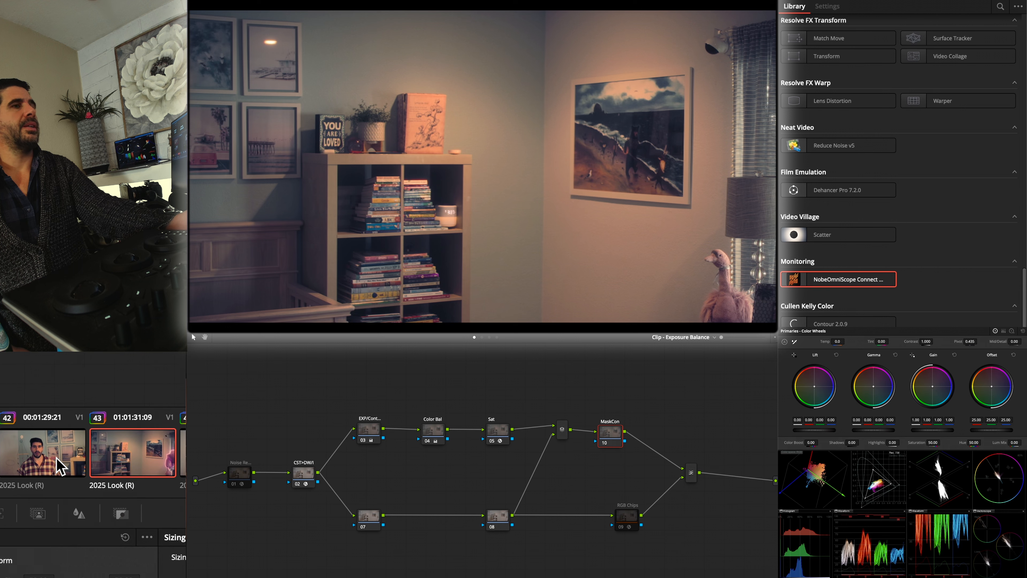
middle_click(56, 458)
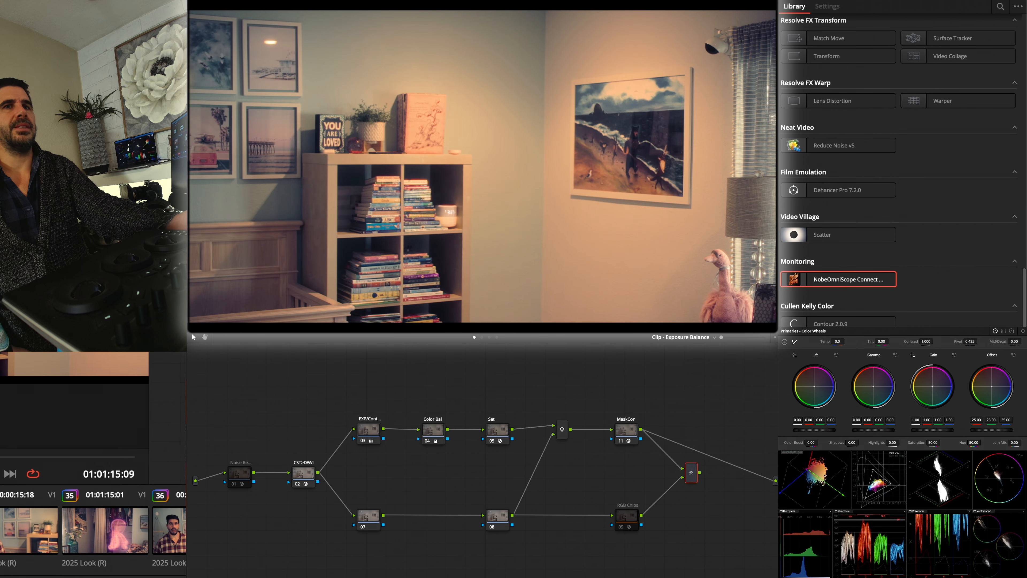
Set the EXP/Cont node to lift 0.03, gamma -0.02, gain 0.44 on clip 43, and lift 0.03, gamma -0.03, gain 0.52 on clip 44
mouse_move(5, 456)
left_mouse_down()
mouse_move(58, 457)
mouse_move(8, 460)
left_mouse_up()
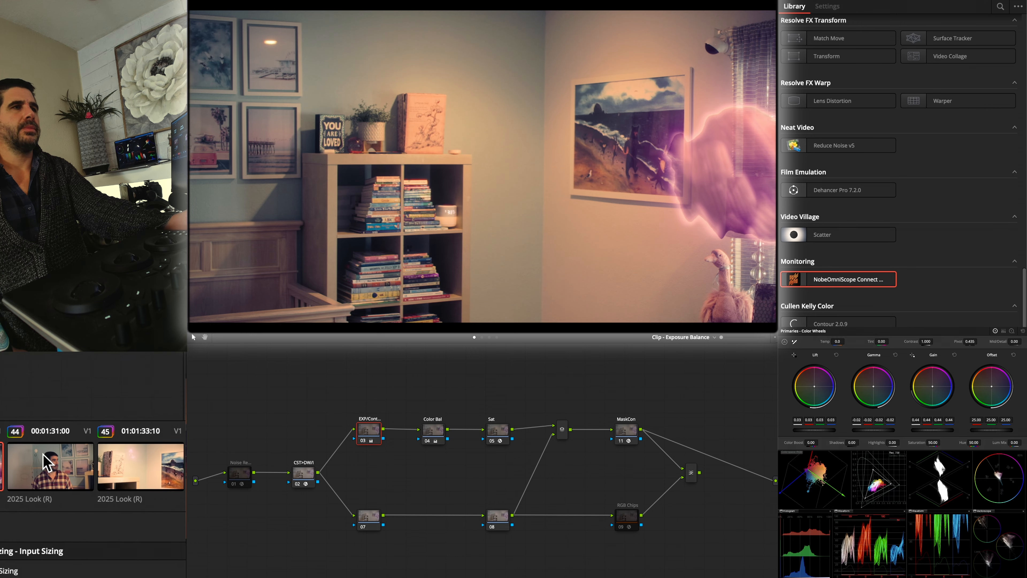
left_click(57, 457)
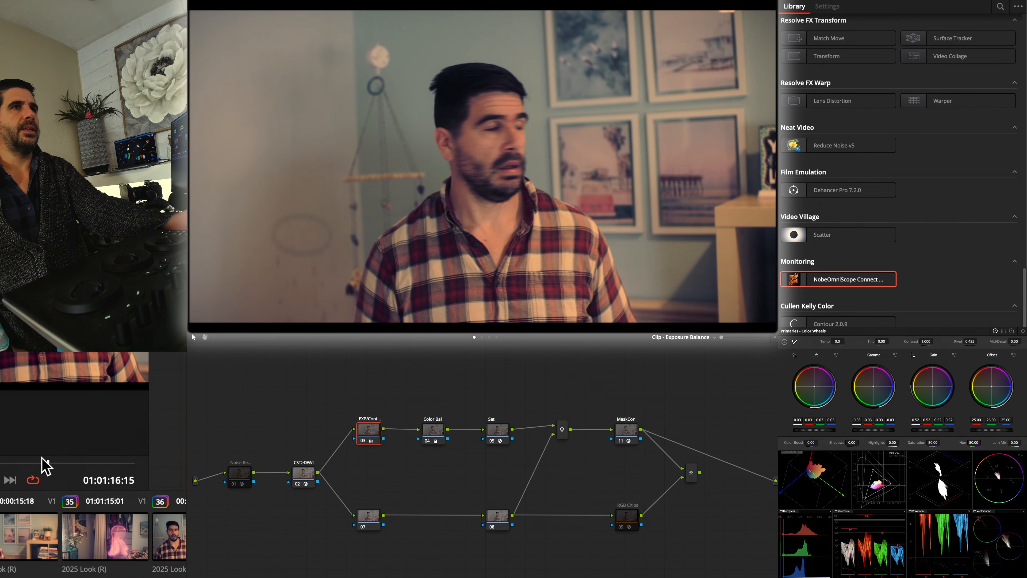
Apply clip 43's grade to clip 45, the close shot of the book and beach painting
left_click(57, 458)
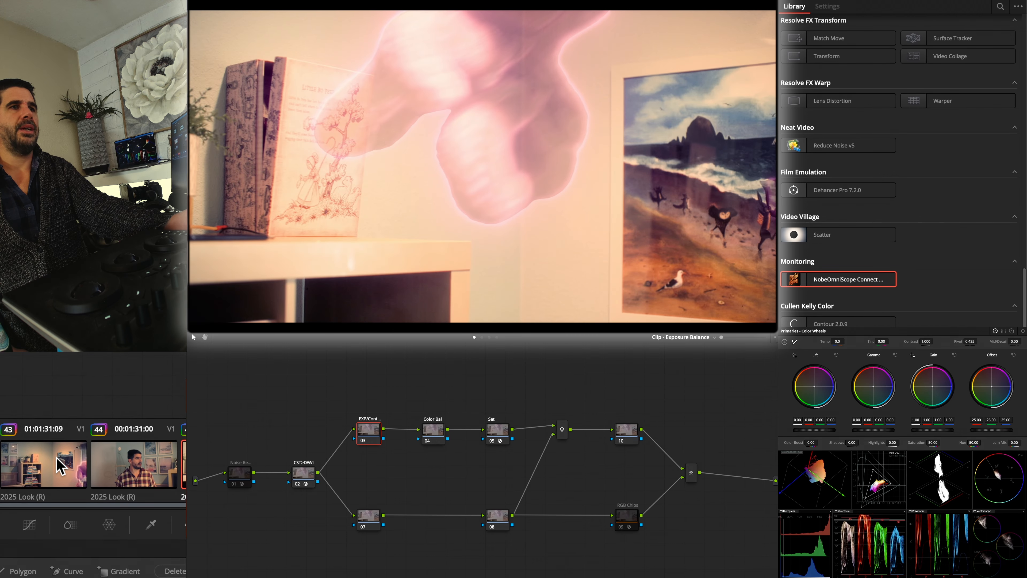
middle_click(56, 458)
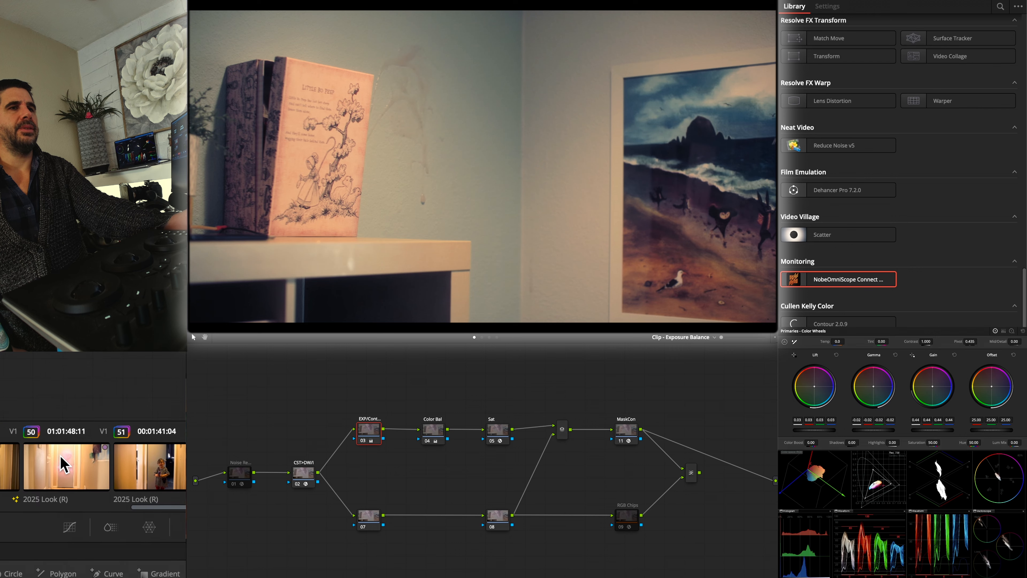
Apply clip 44's grade to clips 52 and 56, the medium shots of the man holding the purple device
left_click(64, 467)
left_click(56, 467)
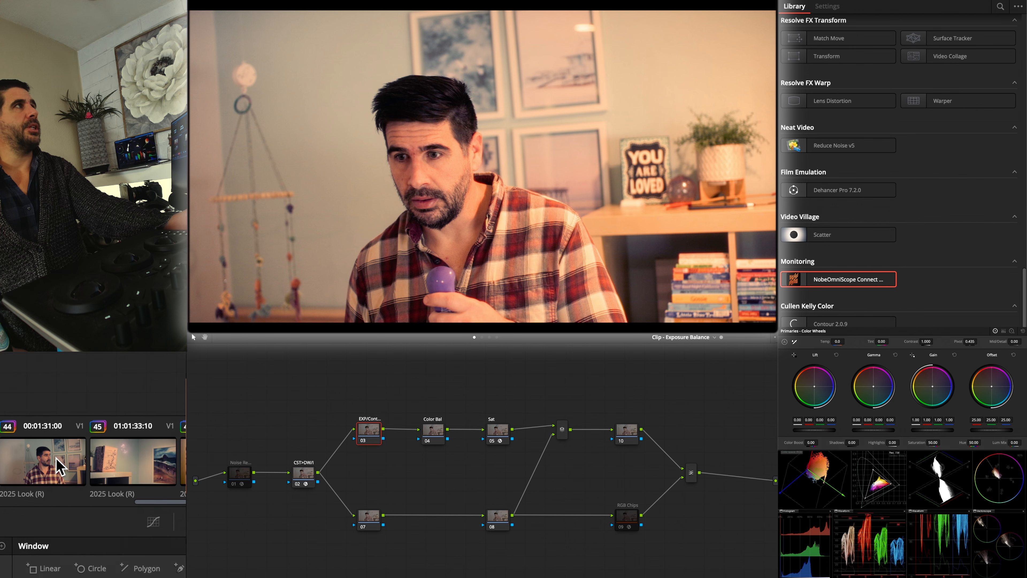
middle_click(12, 466)
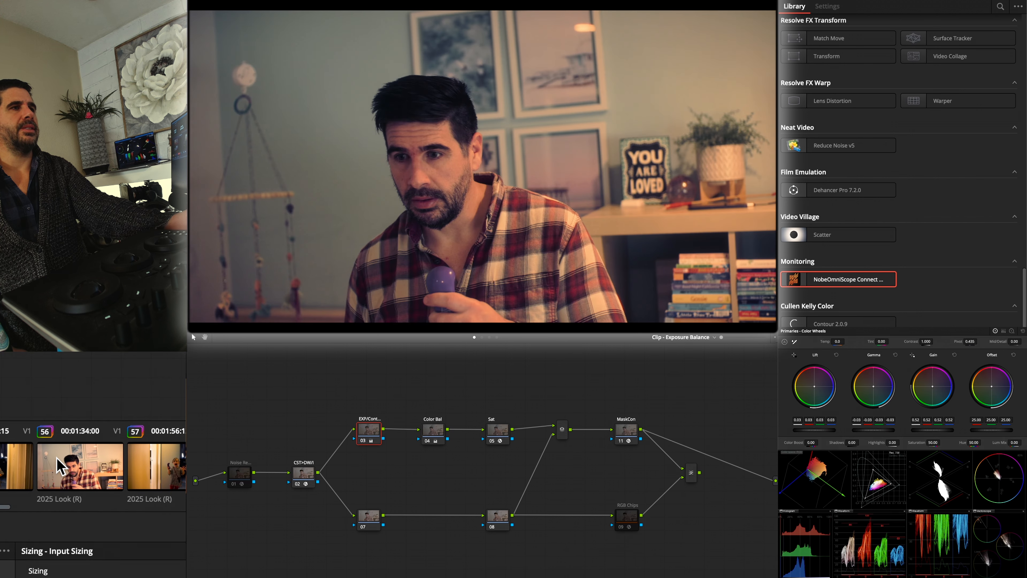
key("ctrl+z")
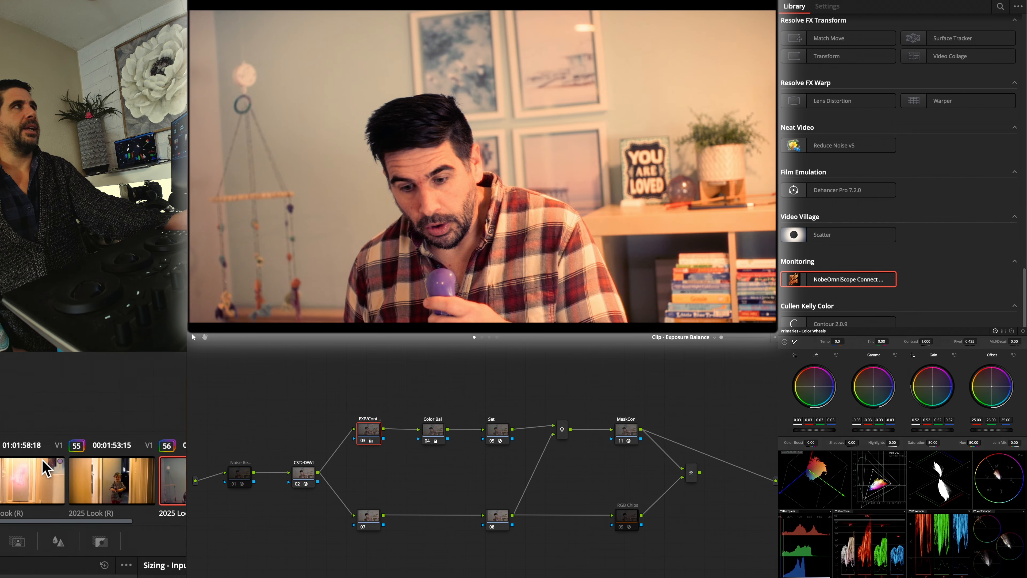
middle_click(46, 467)
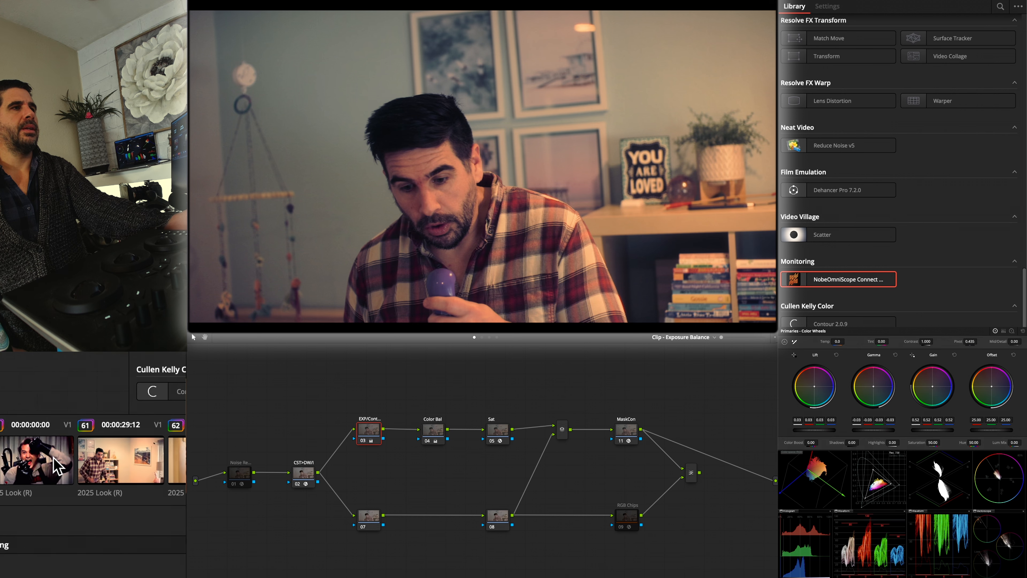
Apply clip 43's grade to the wide shot of the man by the bookcase, and clip 52's grade to the frontal plaid-shirt shot
left_click(57, 460)
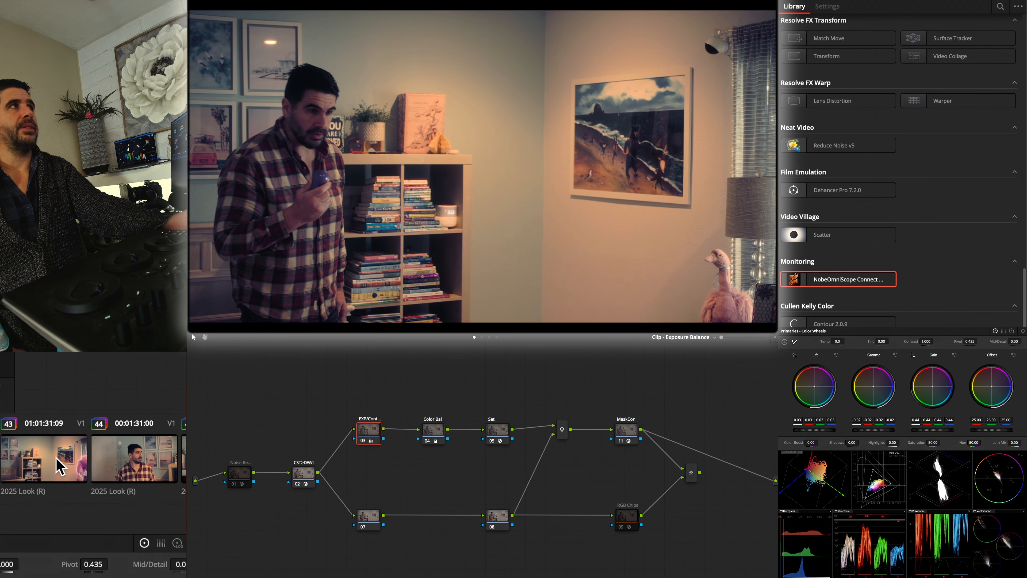
left_click(63, 465)
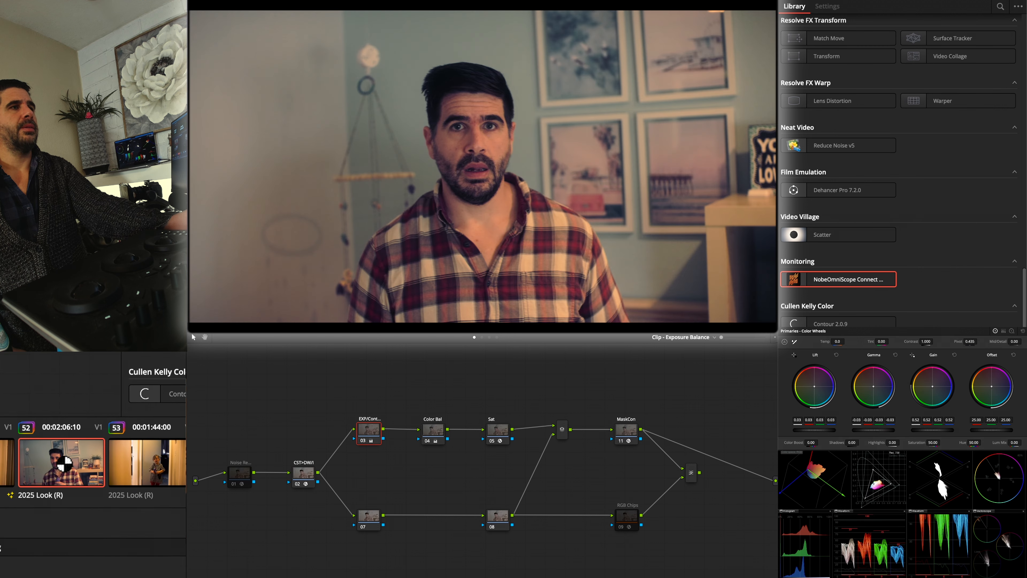
Apply the frontal plaid-shirt shot's grade to the matching purple-device medium shots and to clip 61, the wide shot by the bookcase and beach painting
left_click(65, 464)
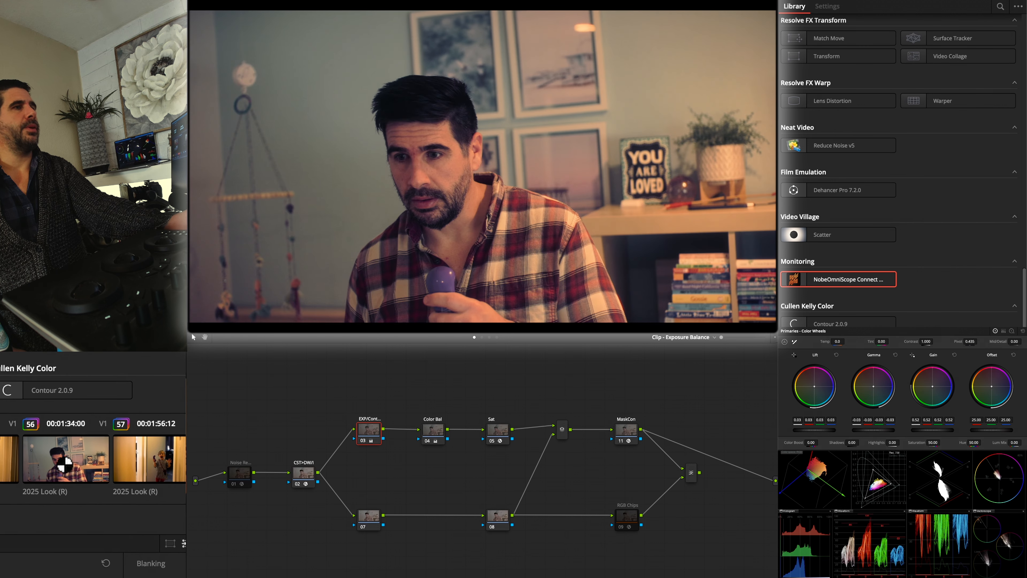
left_click(58, 465)
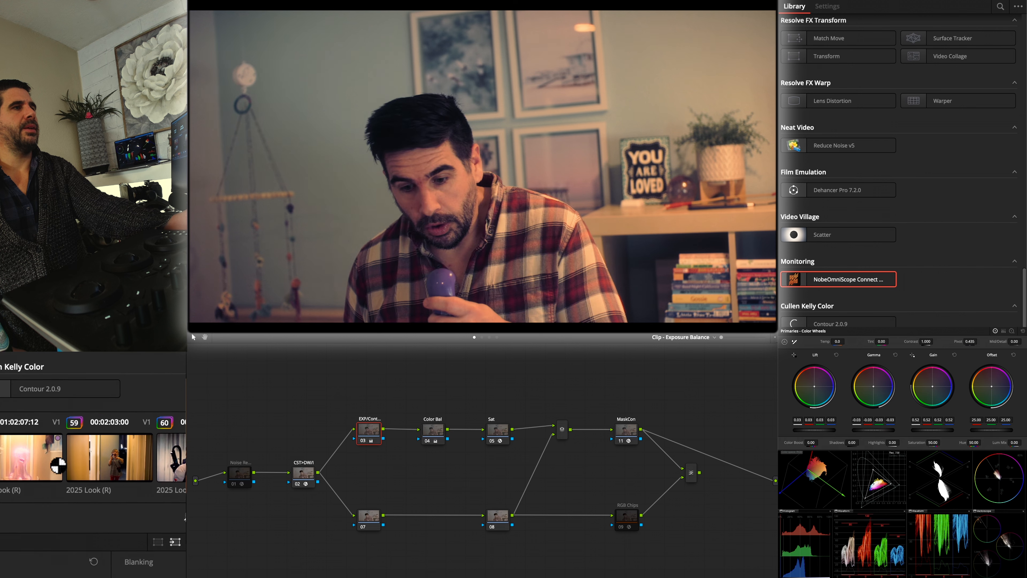
left_click(64, 464)
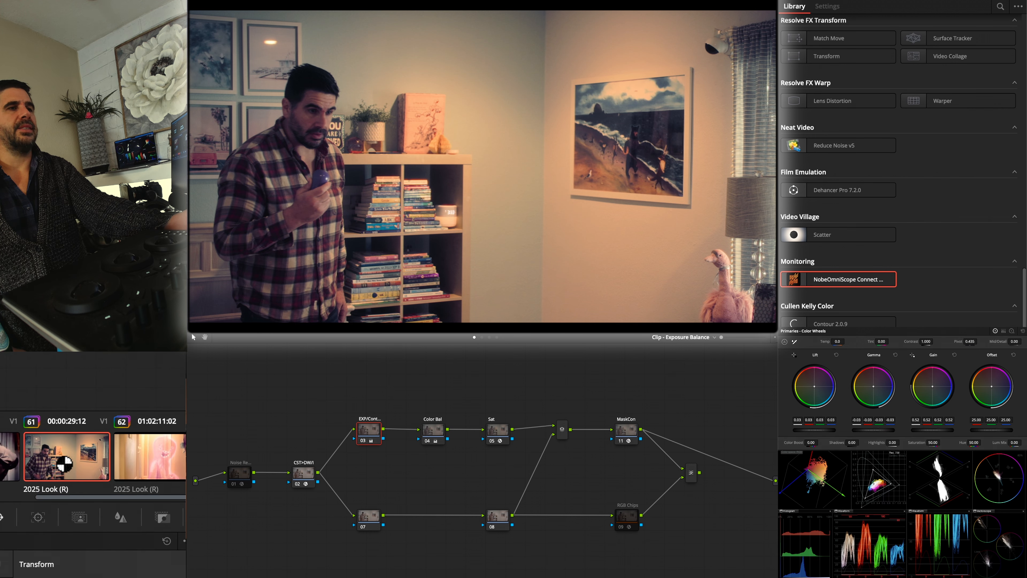
Open the ungraded moving shot behind the plaid-shirted man and scrub to the blurred close view of his back
left_click(38, 453)
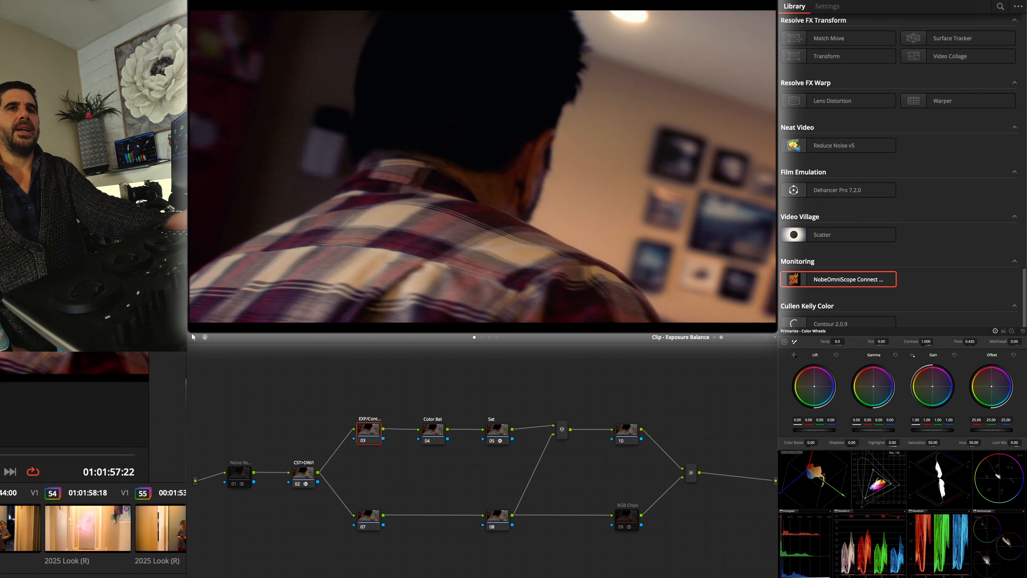
left_click_drag(0, 455, 57, 458)
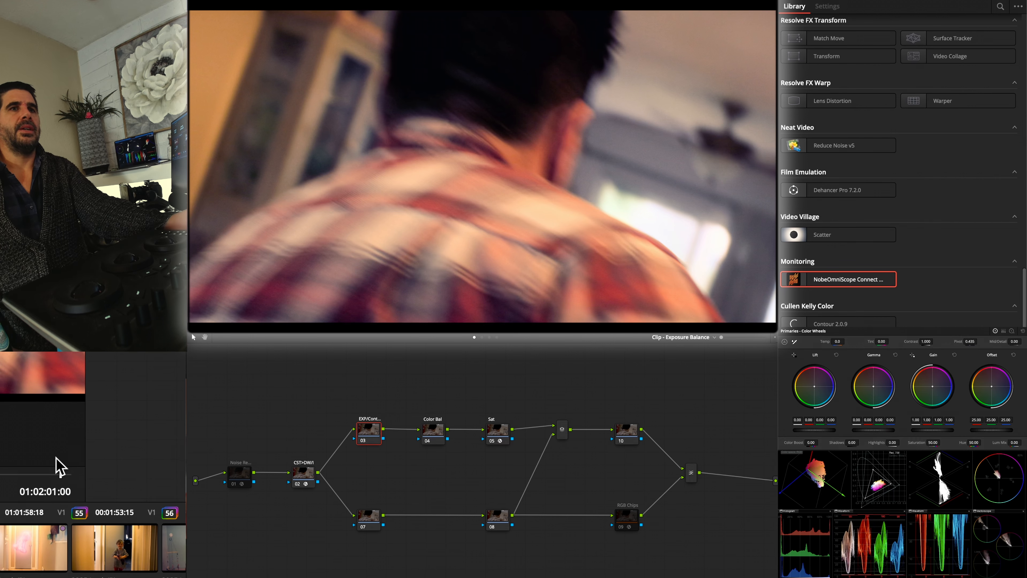
mouse_move(58, 457)
left_mouse_down()
mouse_move(32, 457)
mouse_move(58, 457)
left_mouse_up()
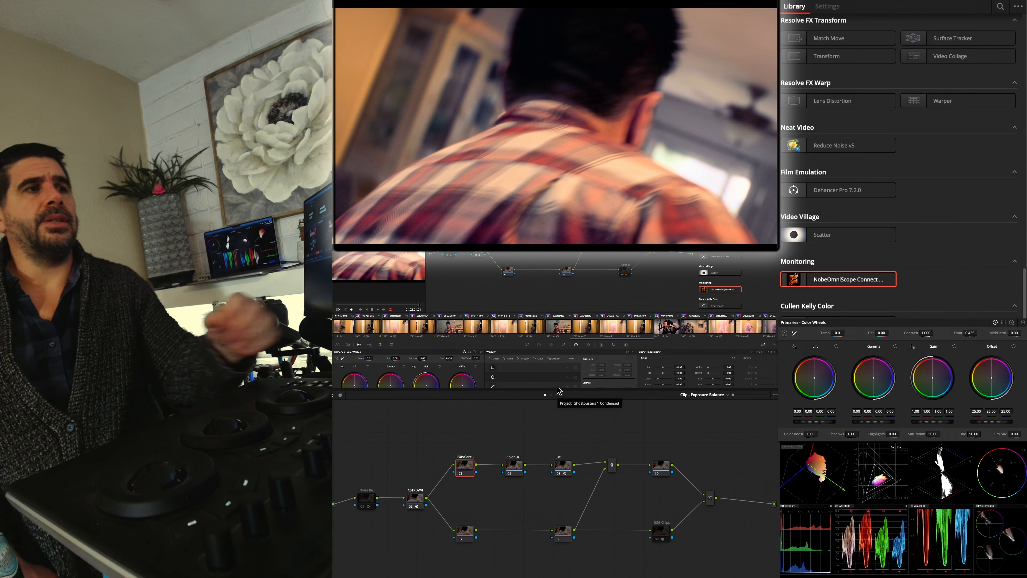
Review the graded shots of the girl on the couch, the pink ghost in the bedroom and the ghost over the book
scroll(479, 333, "left", 5)
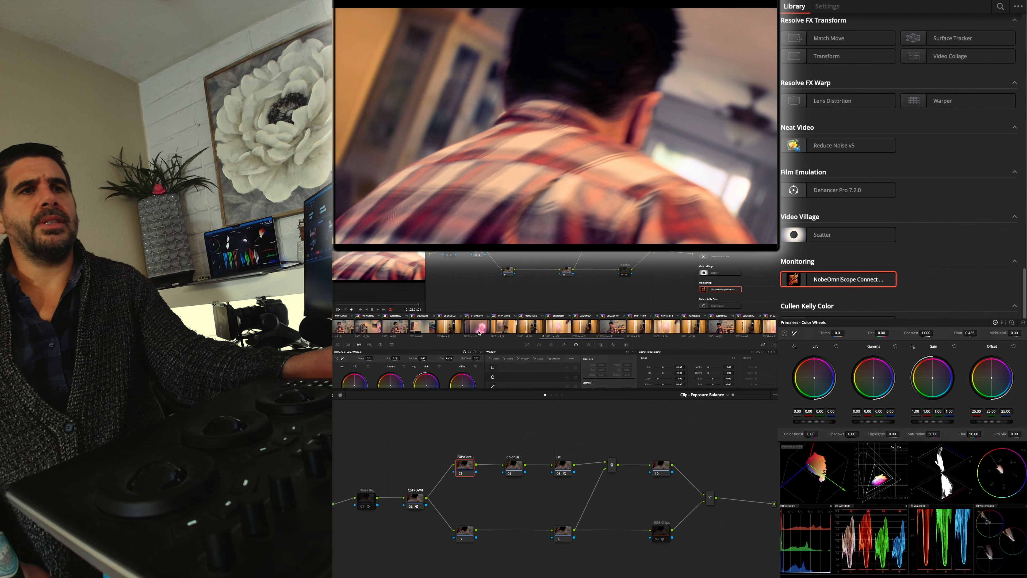
scroll(479, 333, "left", 5)
scroll(446, 330, "left", 4)
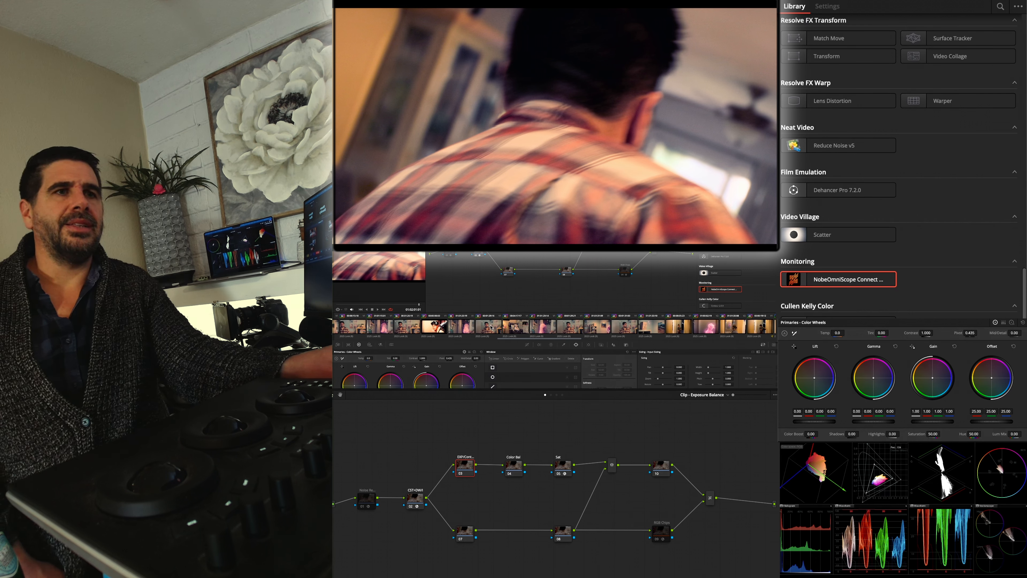
left_click(512, 327)
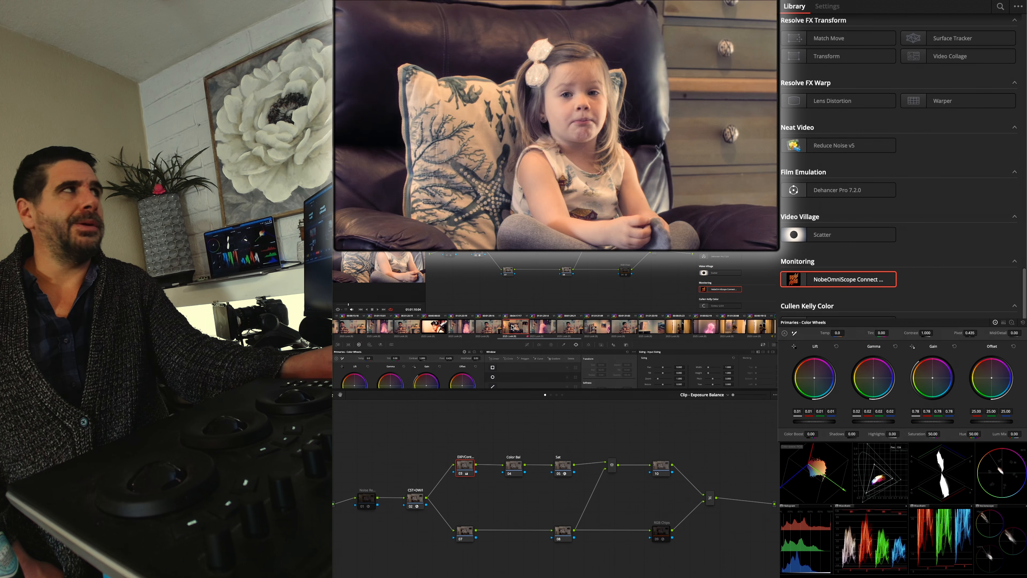
left_click(542, 327)
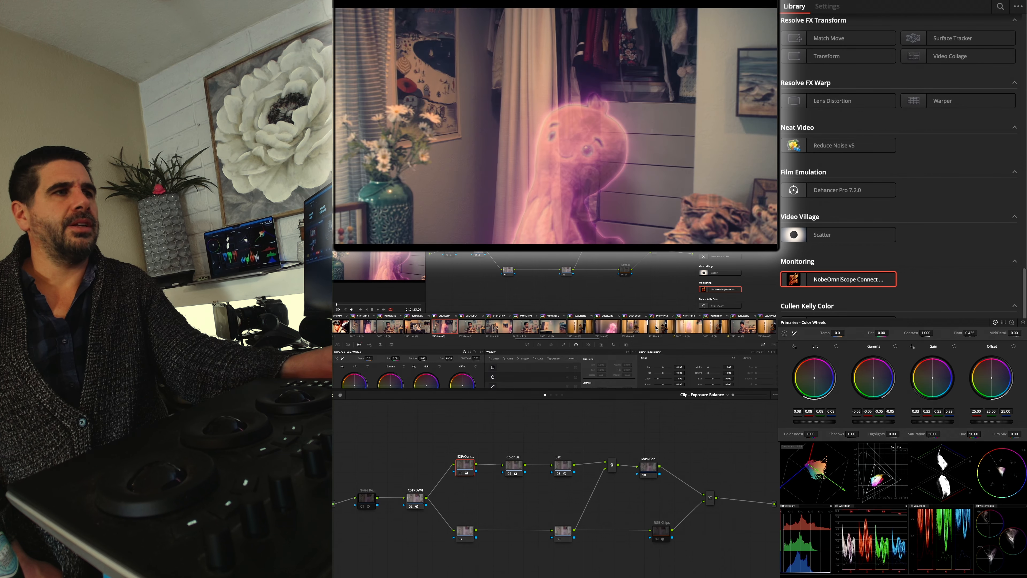
left_click(554, 327)
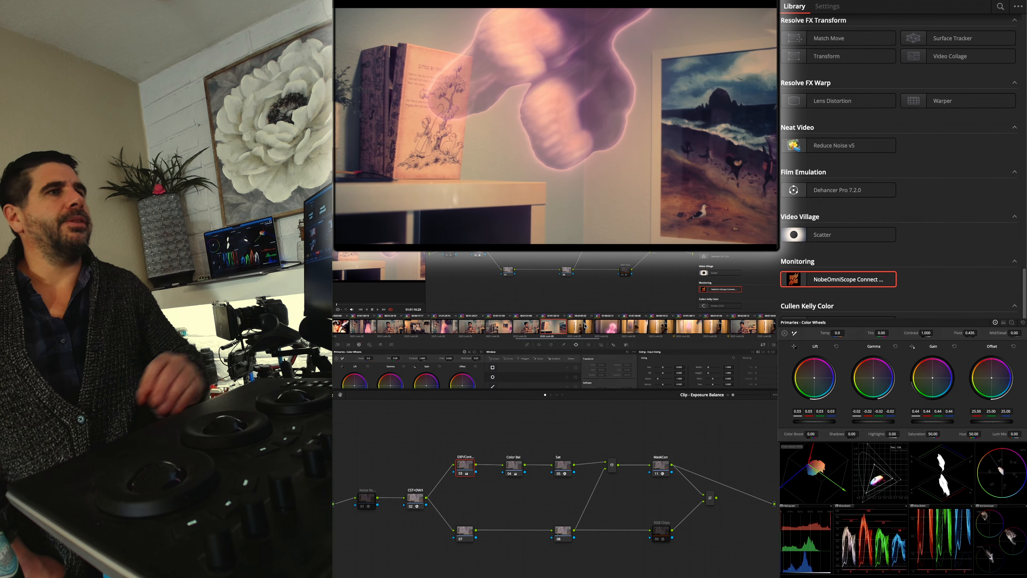
Look through the clip thumbnails across the whole timeline, closing the missing-DCTL messages, and return to the ghost-over-the-book shot
scroll(629, 329, "down", 5)
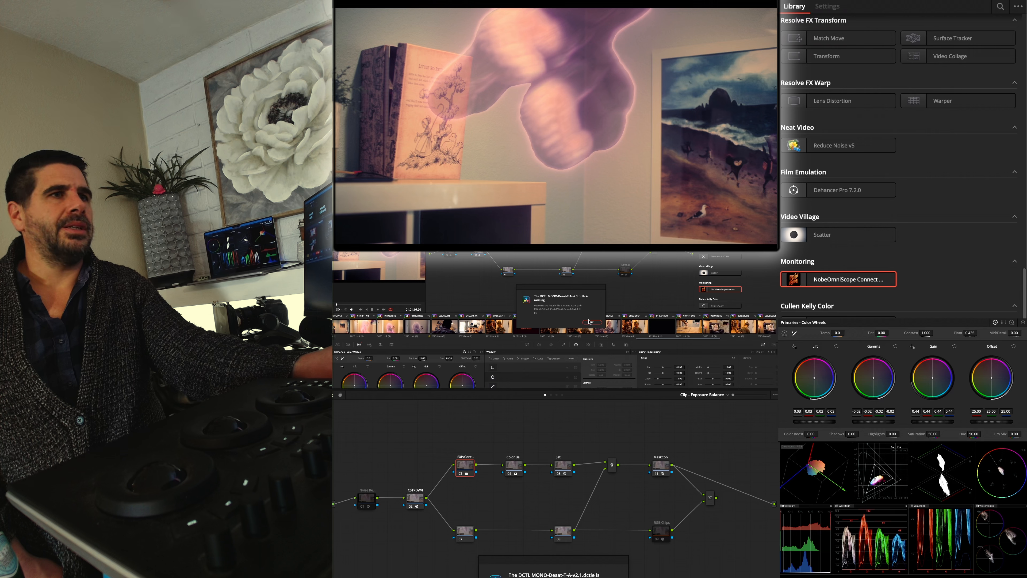
left_click(587, 323)
scroll(594, 327, "down", 3)
scroll(598, 330, "down", 5)
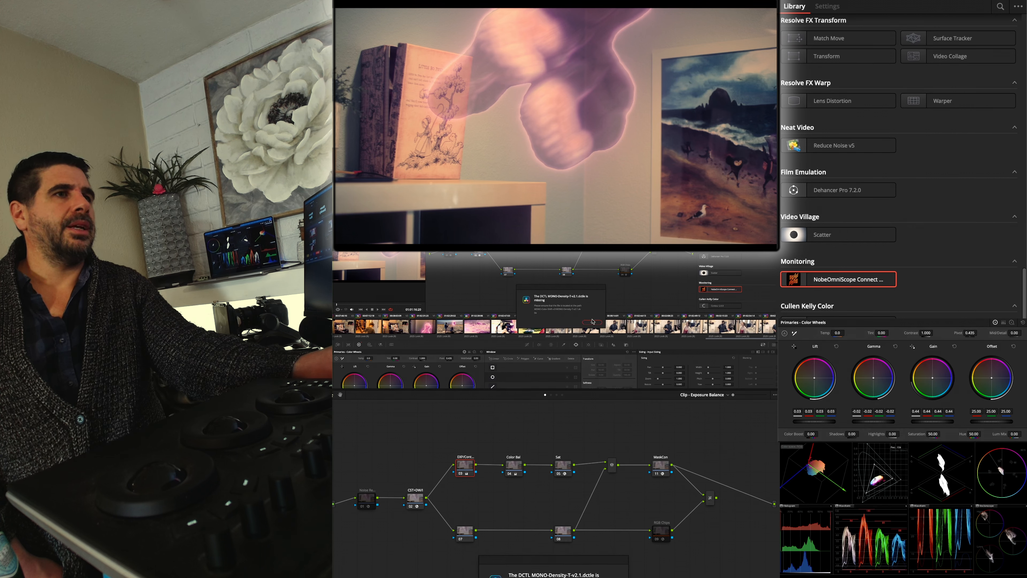
left_click(598, 323)
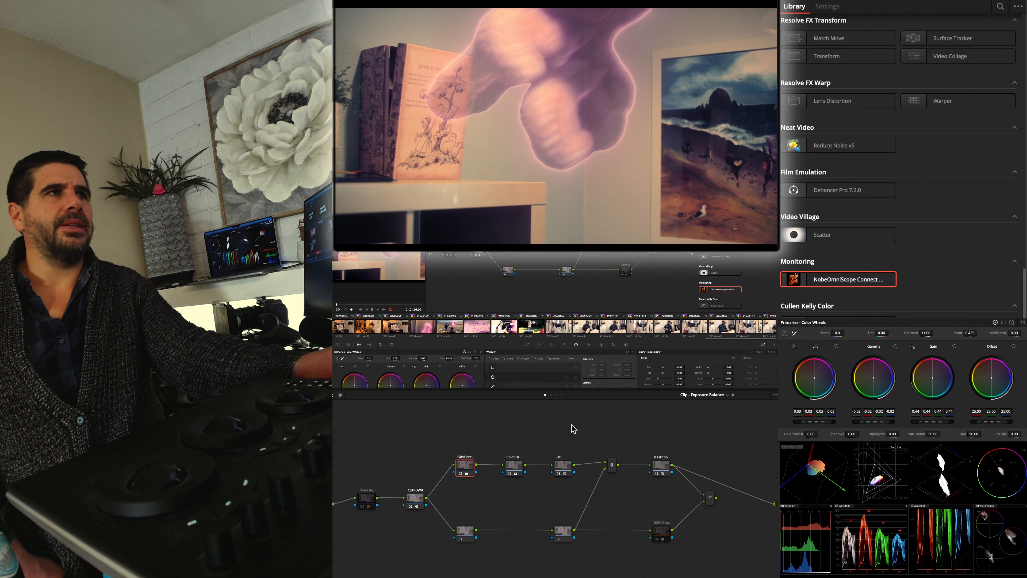
scroll(451, 323, "up", 10)
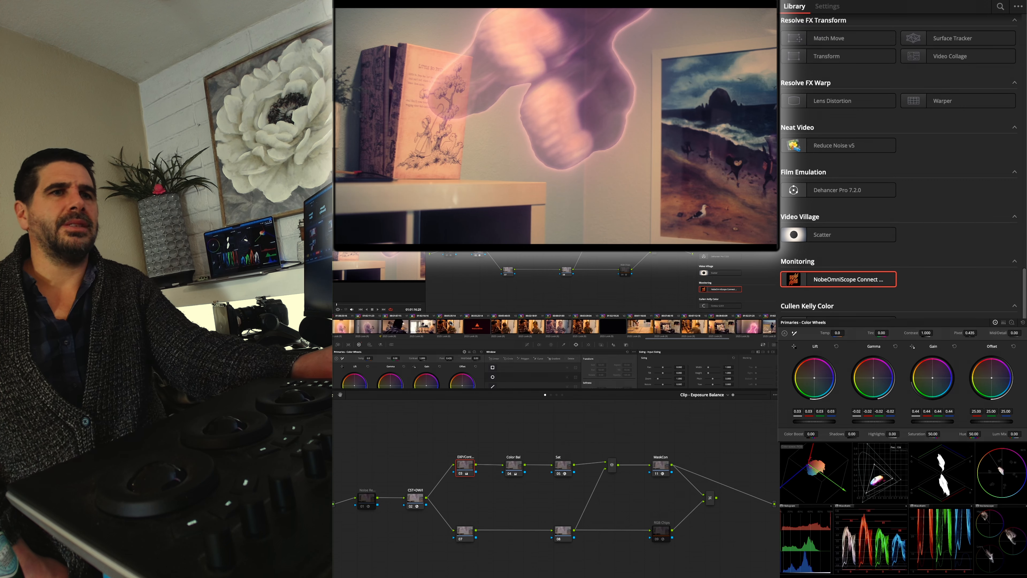
scroll(451, 323, "up", 5)
scroll(451, 322, "up", 6)
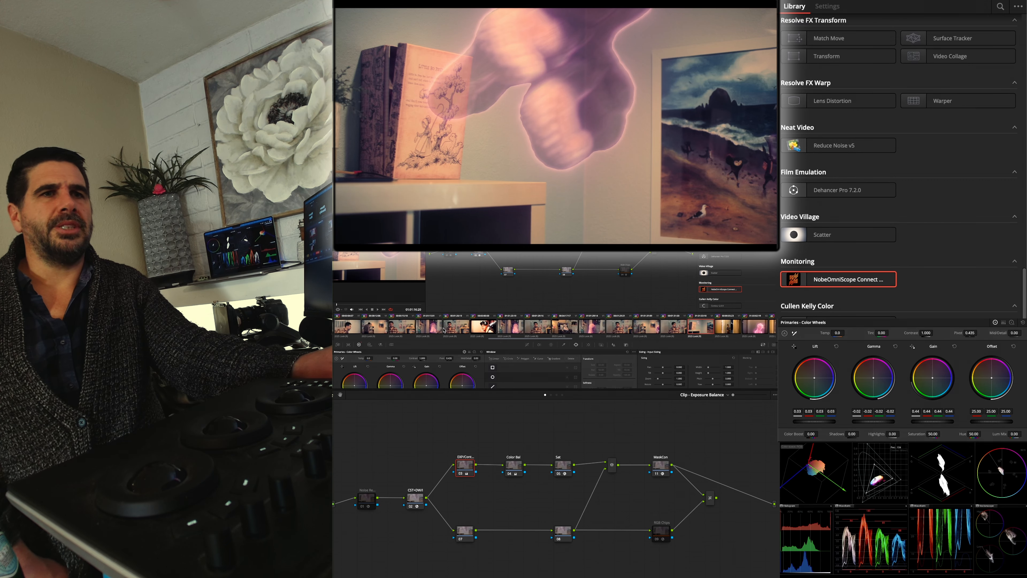
scroll(444, 330, "down", 2)
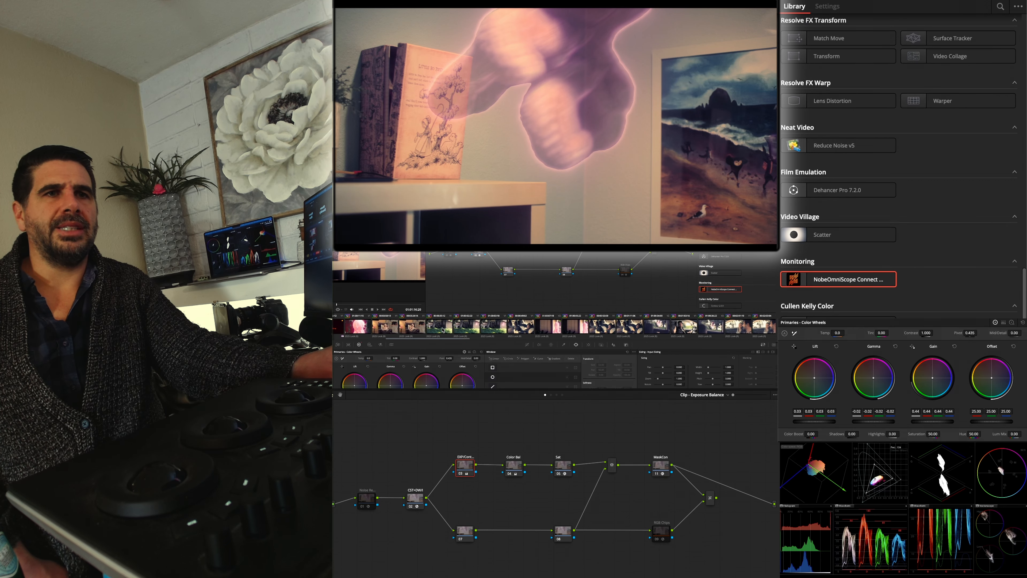
scroll(444, 330, "down", 4)
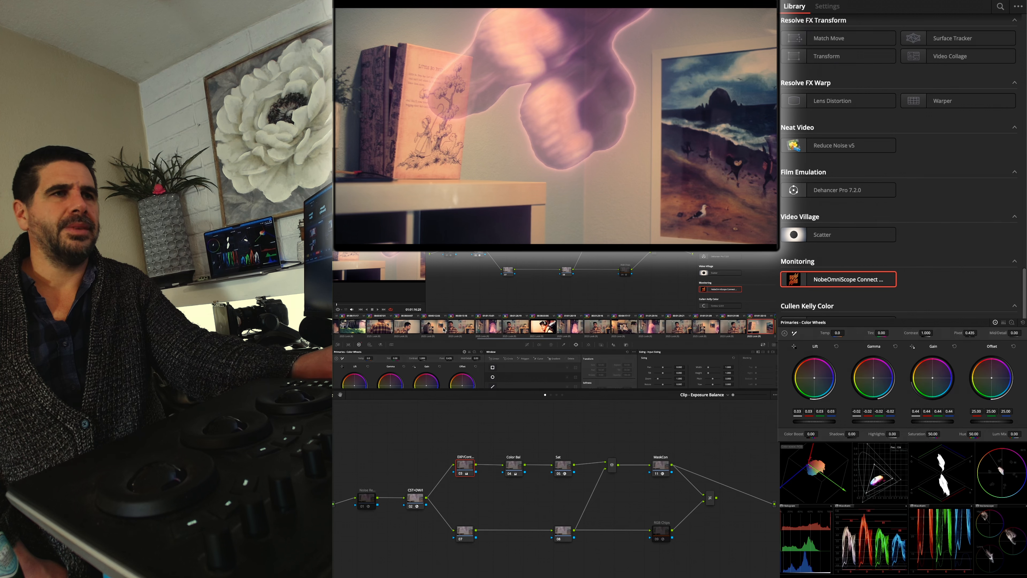
scroll(598, 325, "down", 6)
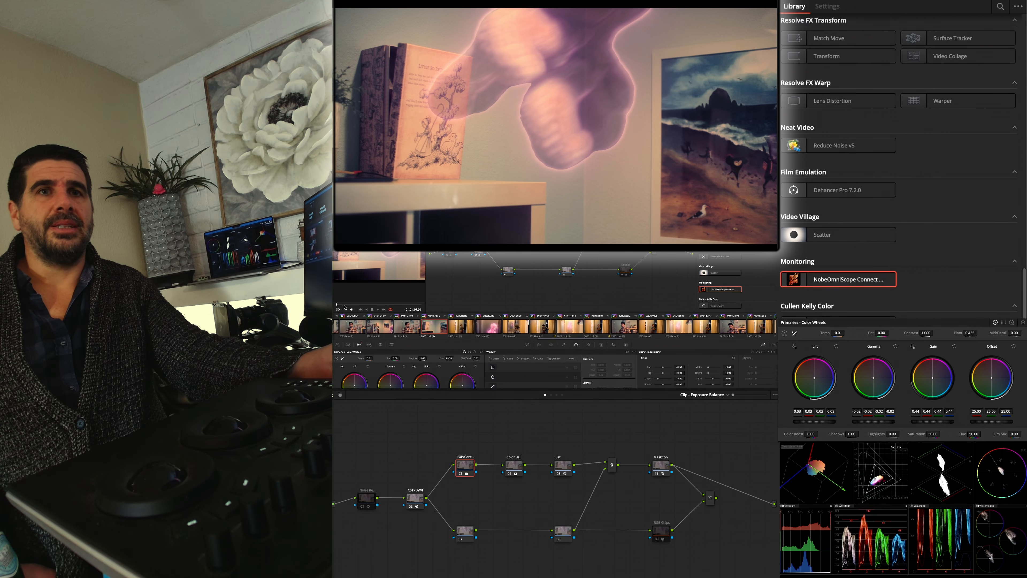
Scrub through the ghost-over-the-book shot, and open the doorway shot of the girl at a frame where she faces the camera
left_click_drag(344, 305, 394, 303)
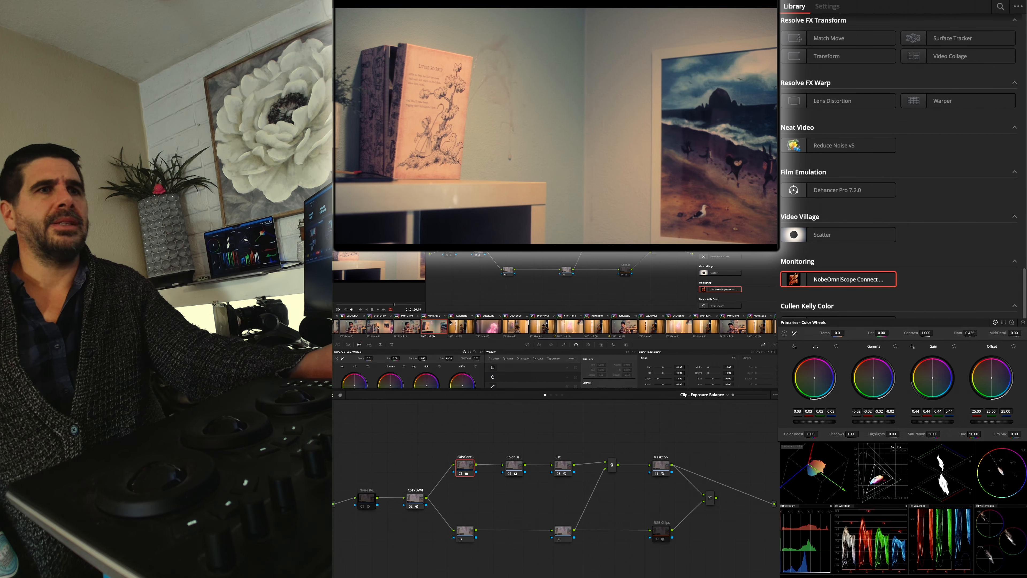
left_click(464, 326)
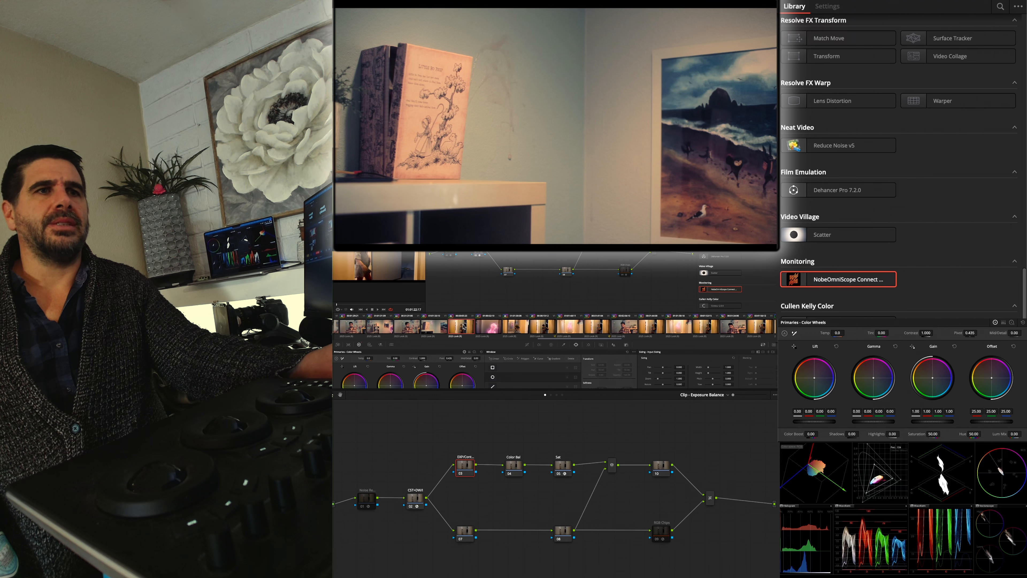
left_click(442, 328)
left_click(470, 329)
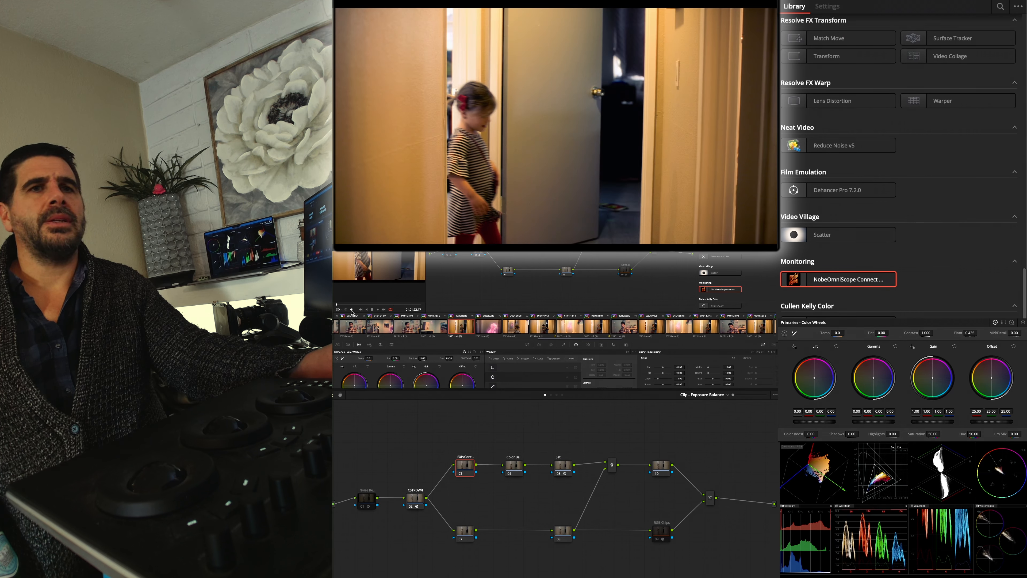
left_click(378, 307)
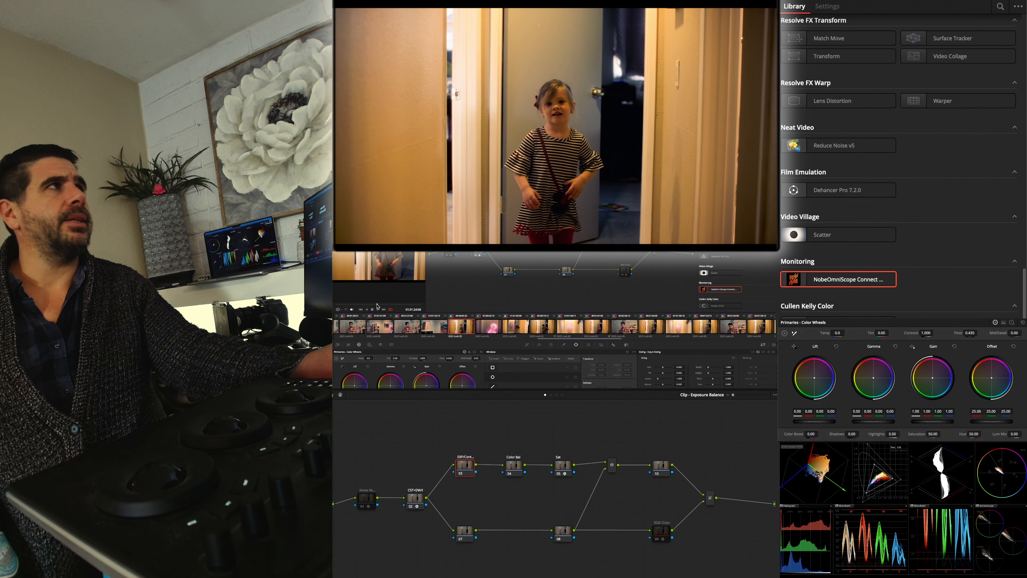